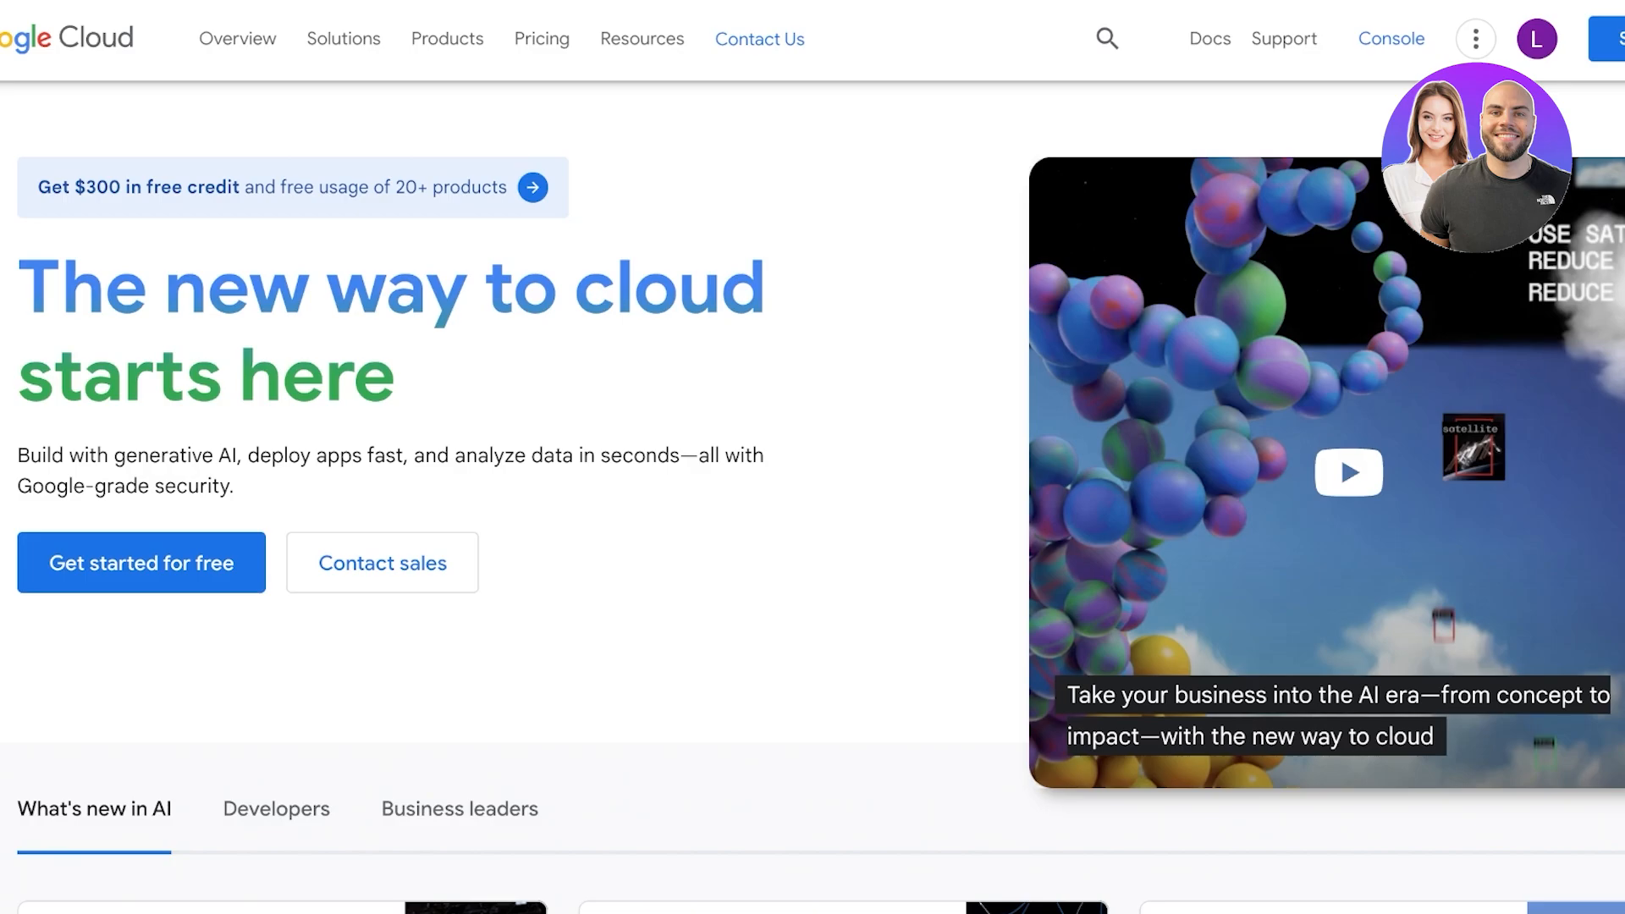
# - Accept the free trial terms for the account, start the free trial and proceed to payment method verification
pyautogui.scroll(-10, 813, 482)
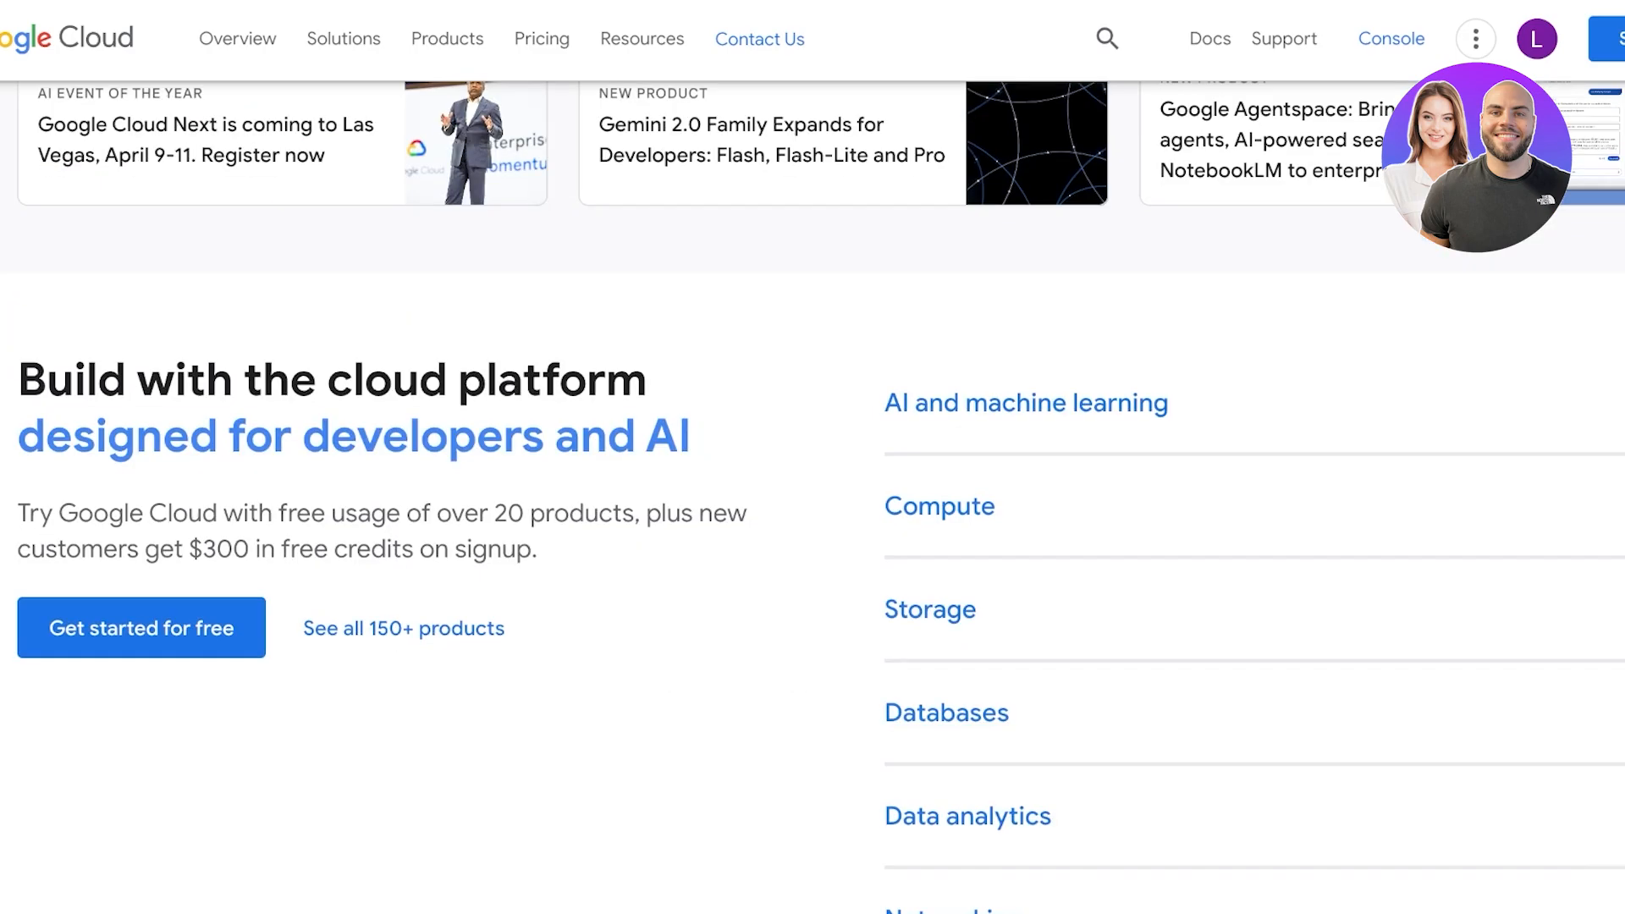
pyautogui.scroll(1, 813, 483)
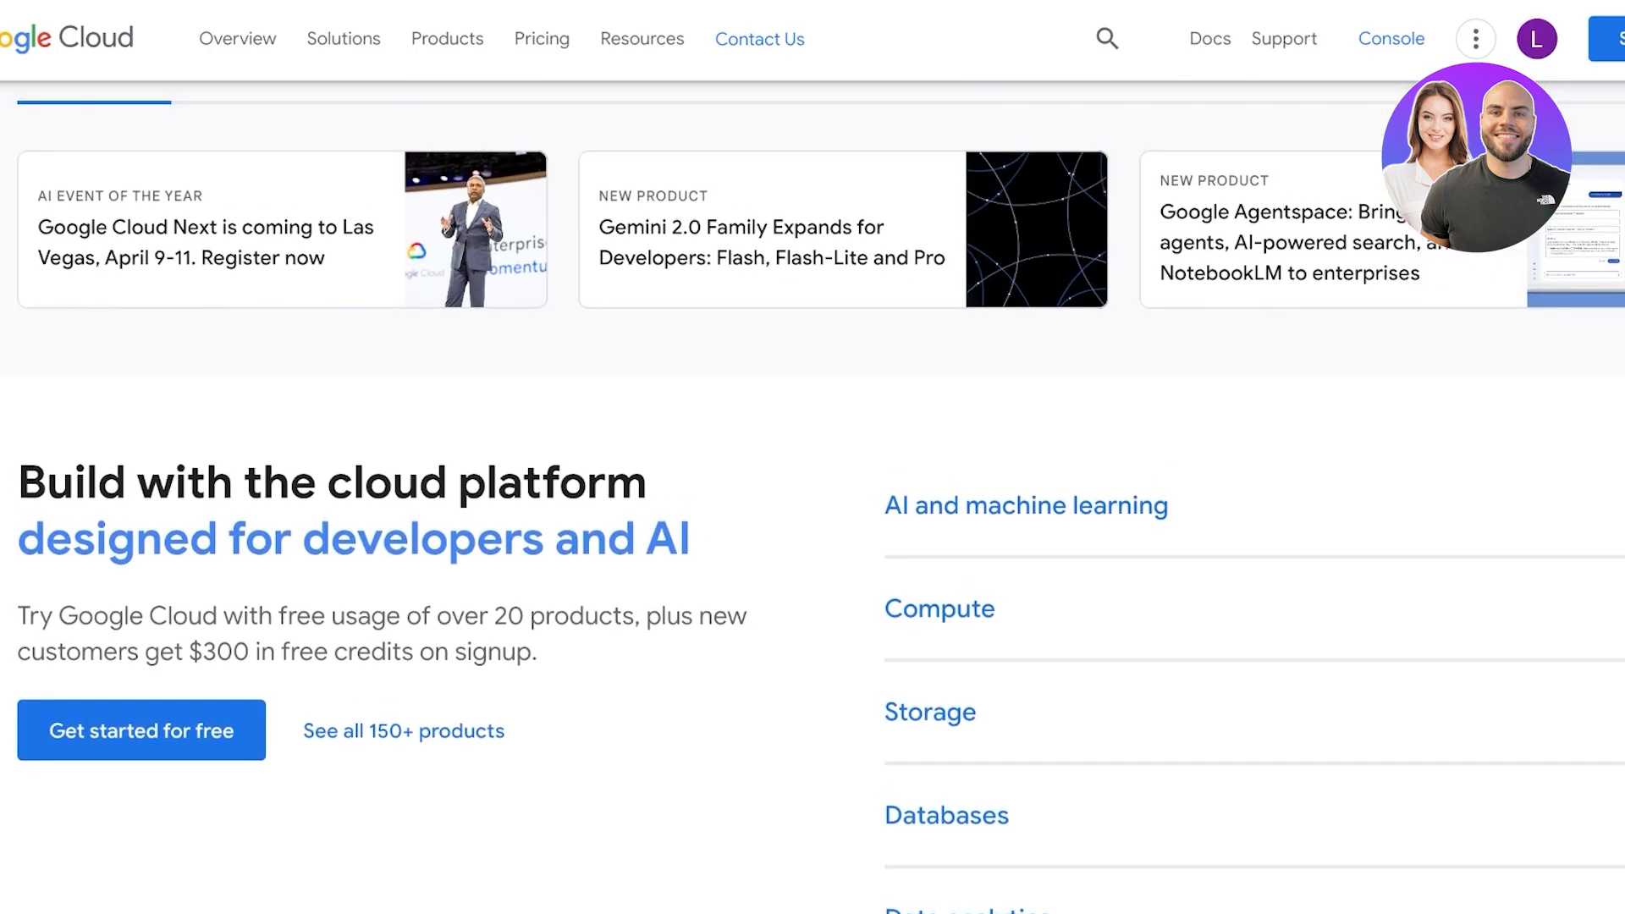
pyautogui.scroll(8, 812, 482)
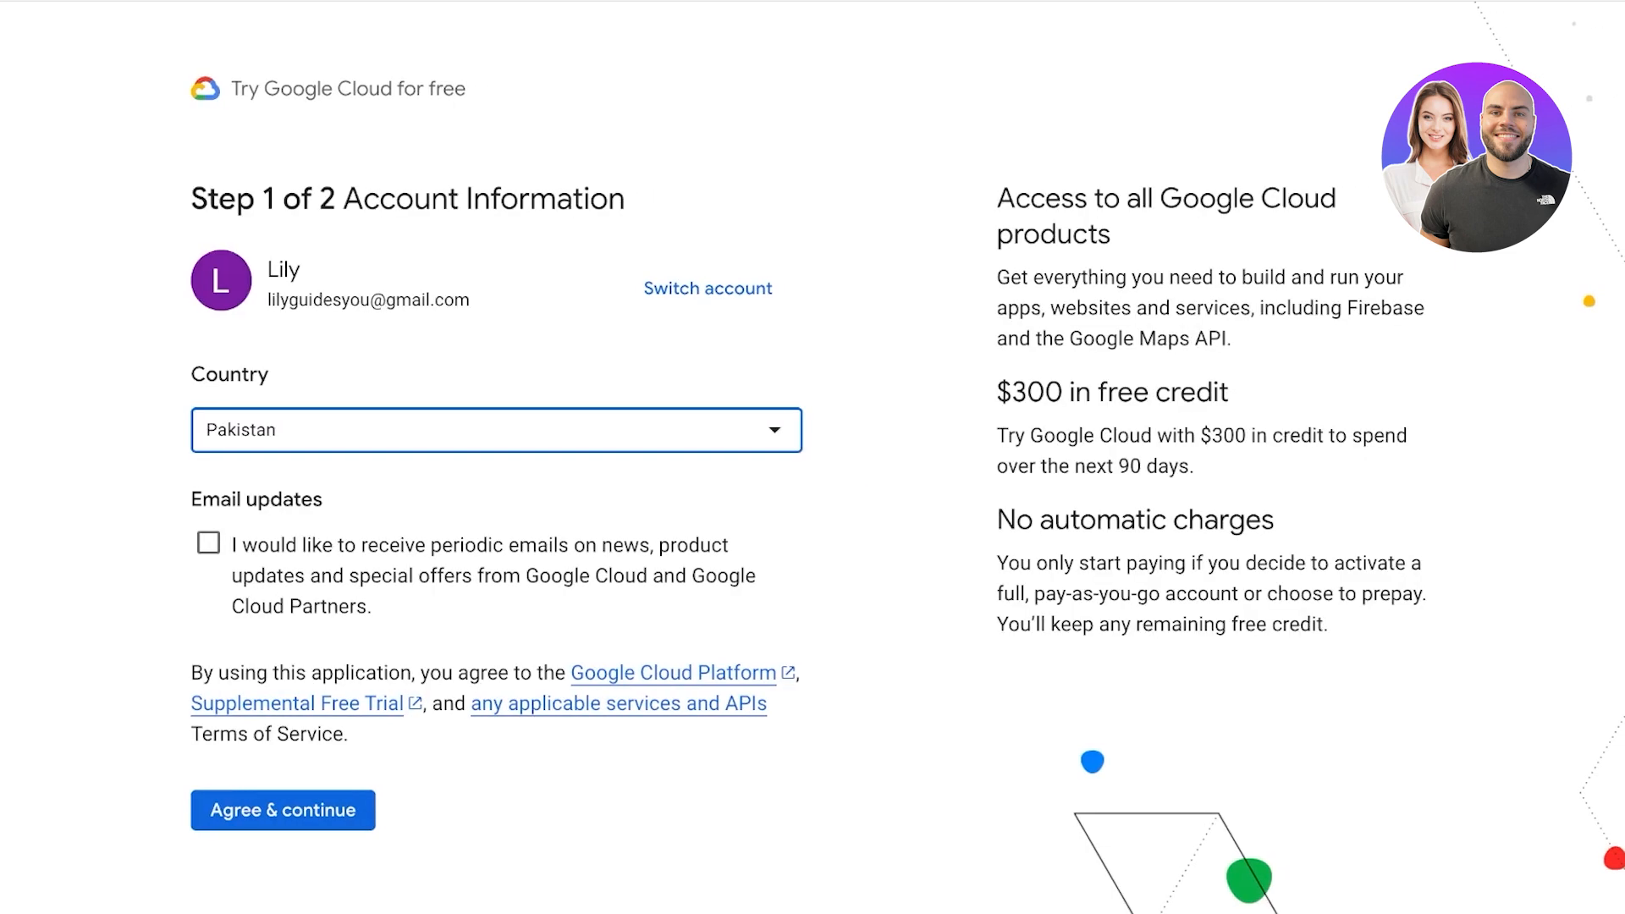
pyautogui.click(283, 810)
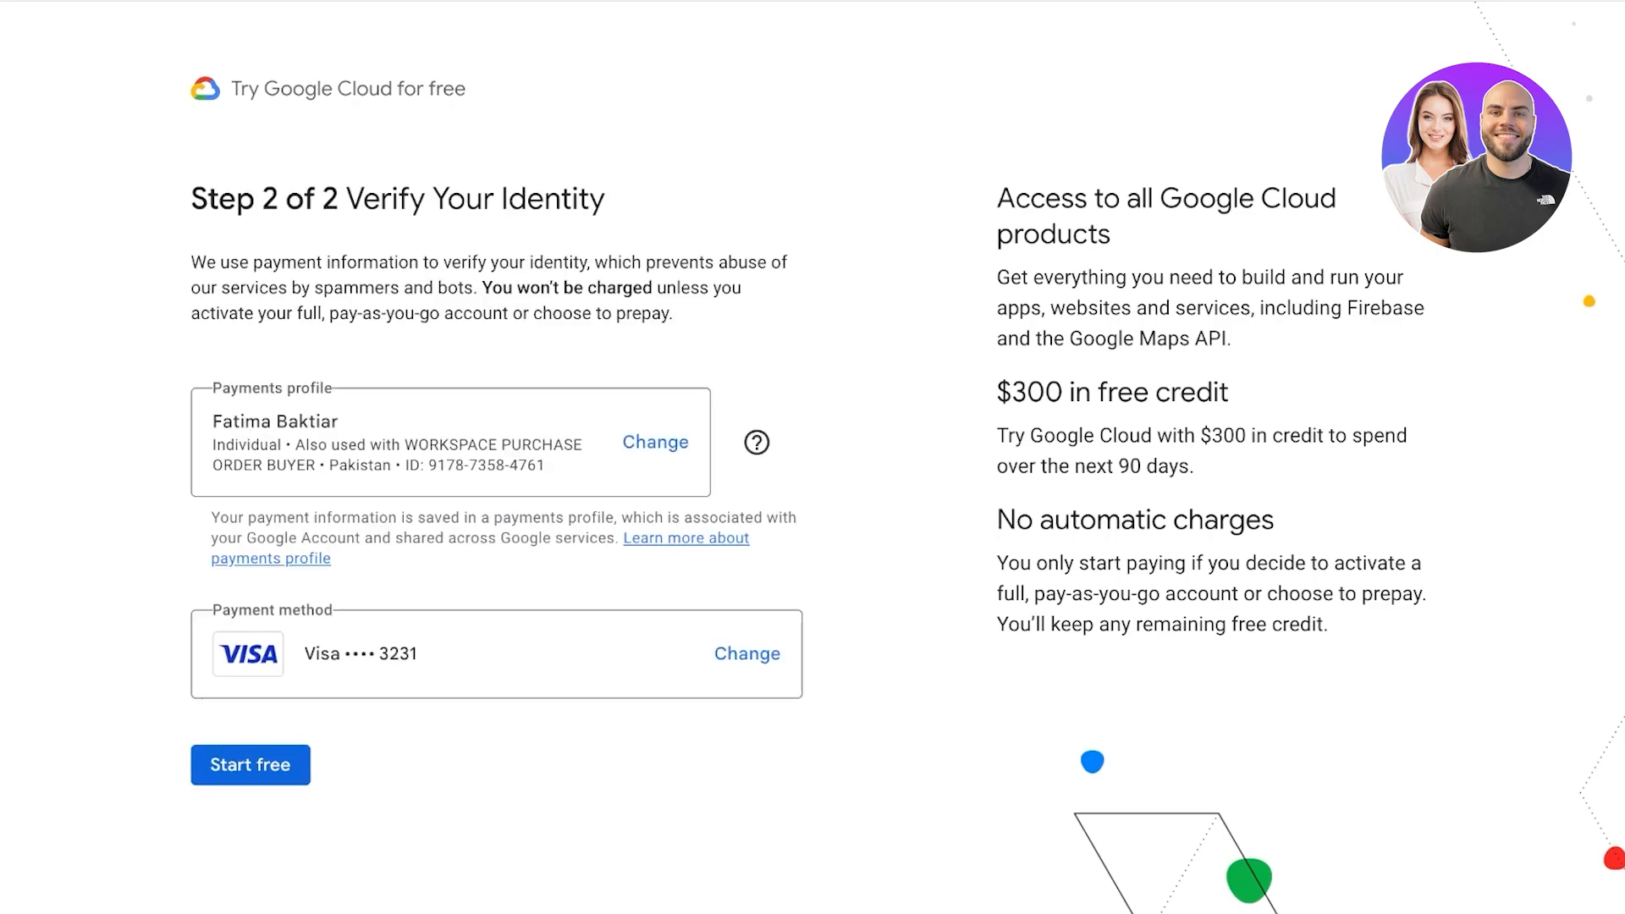
pyautogui.click(250, 765)
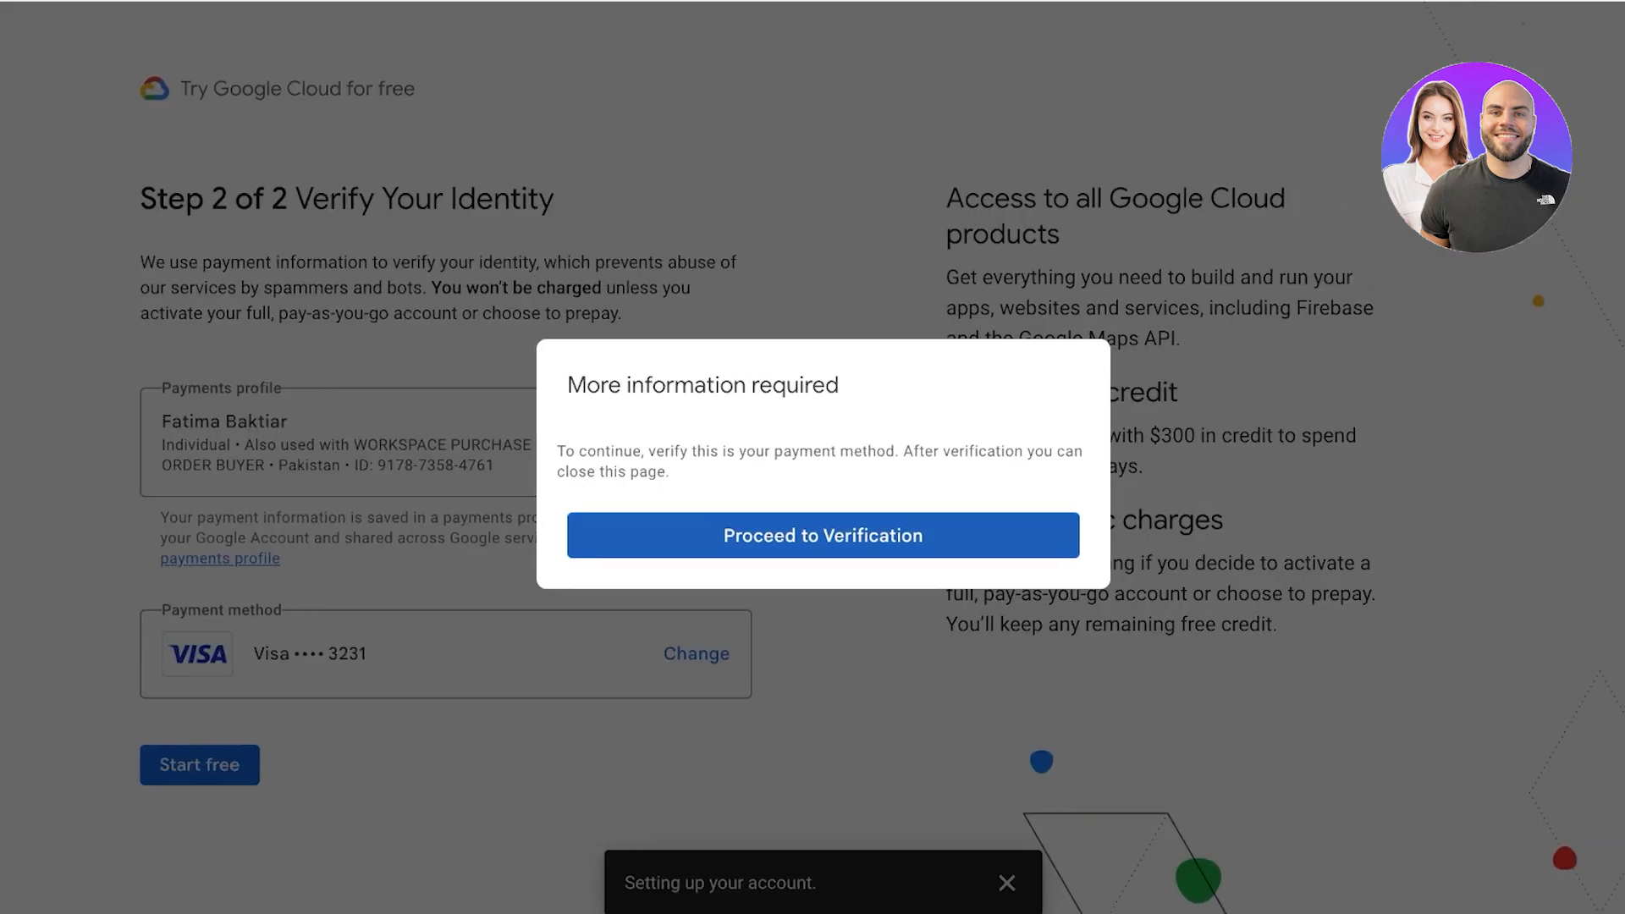
pyautogui.click(823, 536)
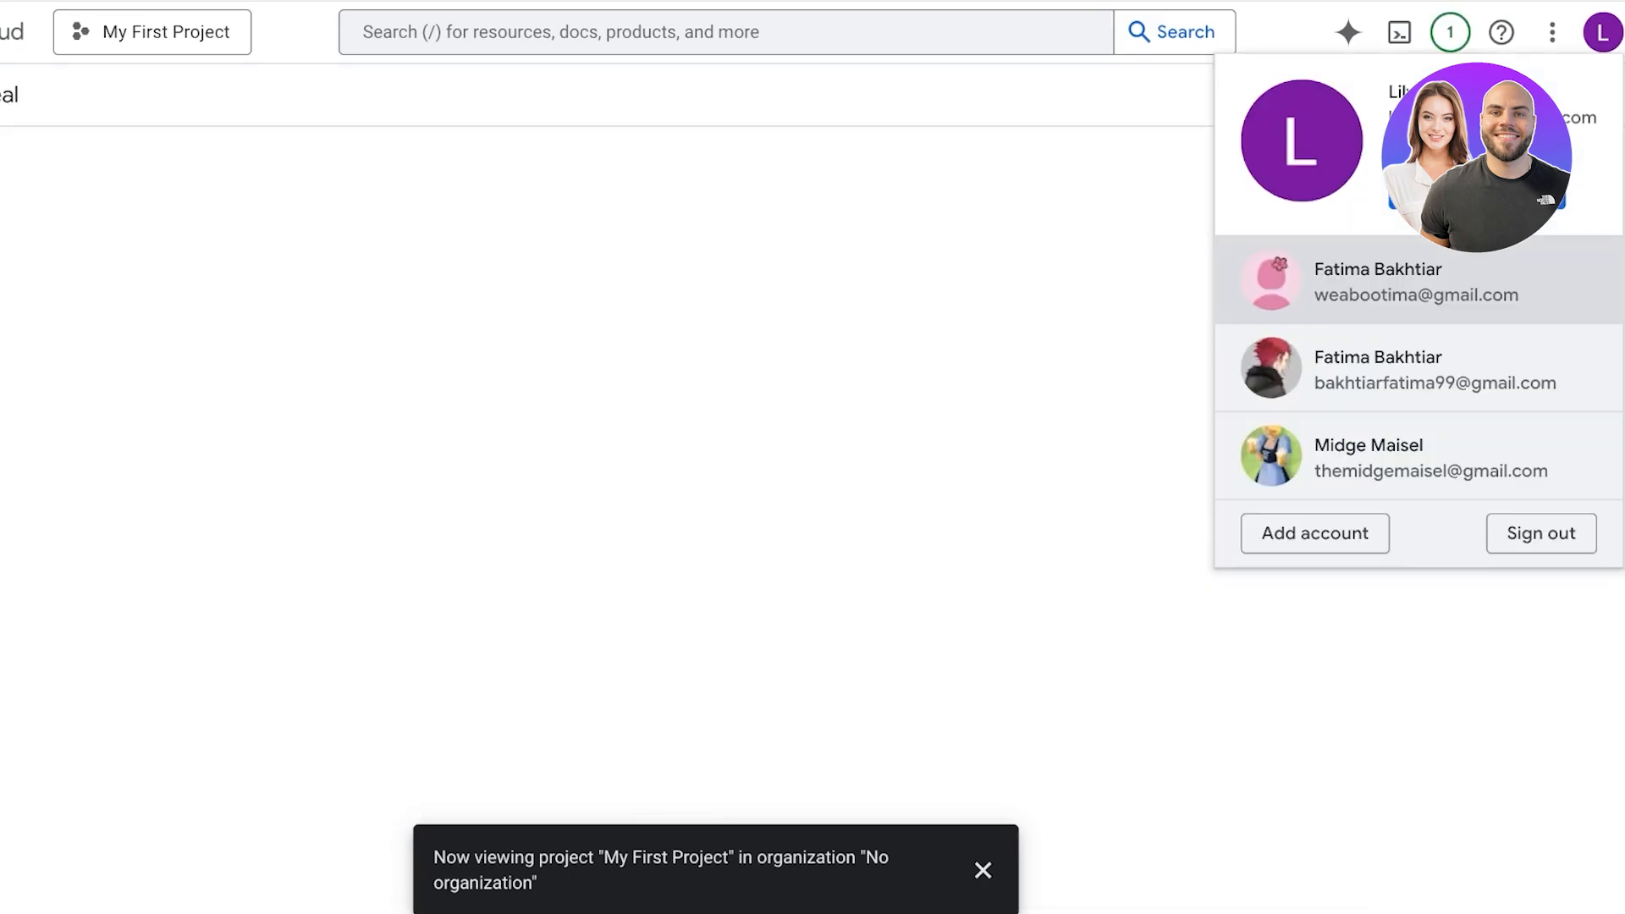
# - Switch to the first alternative Google account and open Compute Engine for My First Project
pyautogui.click(1415, 282)
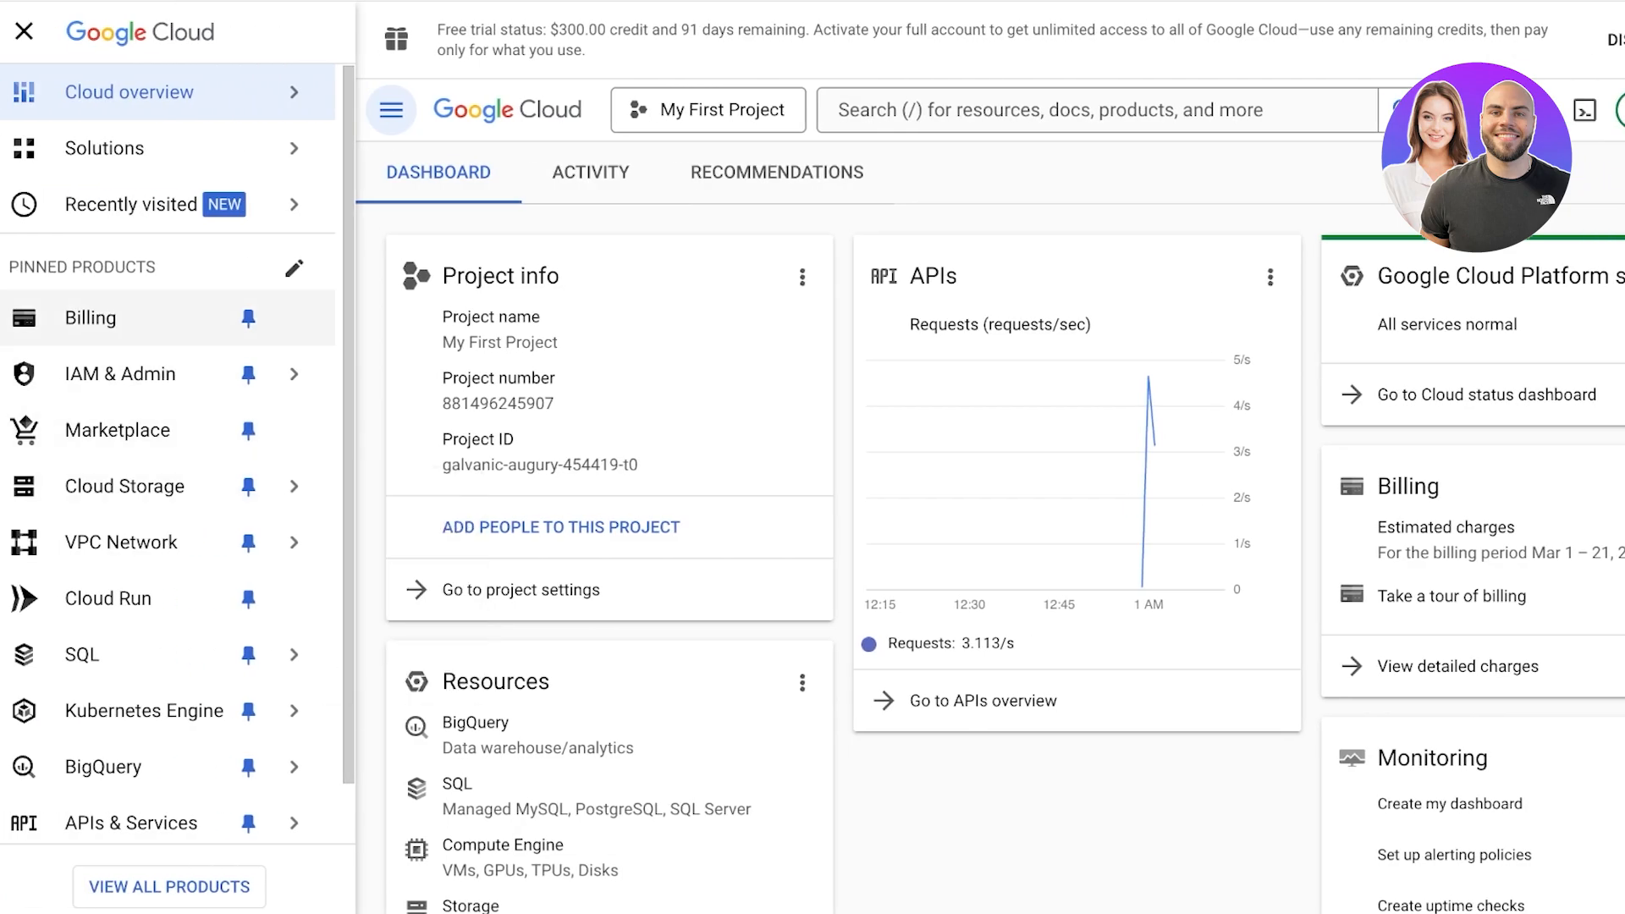
pyautogui.moveTo(169, 486)
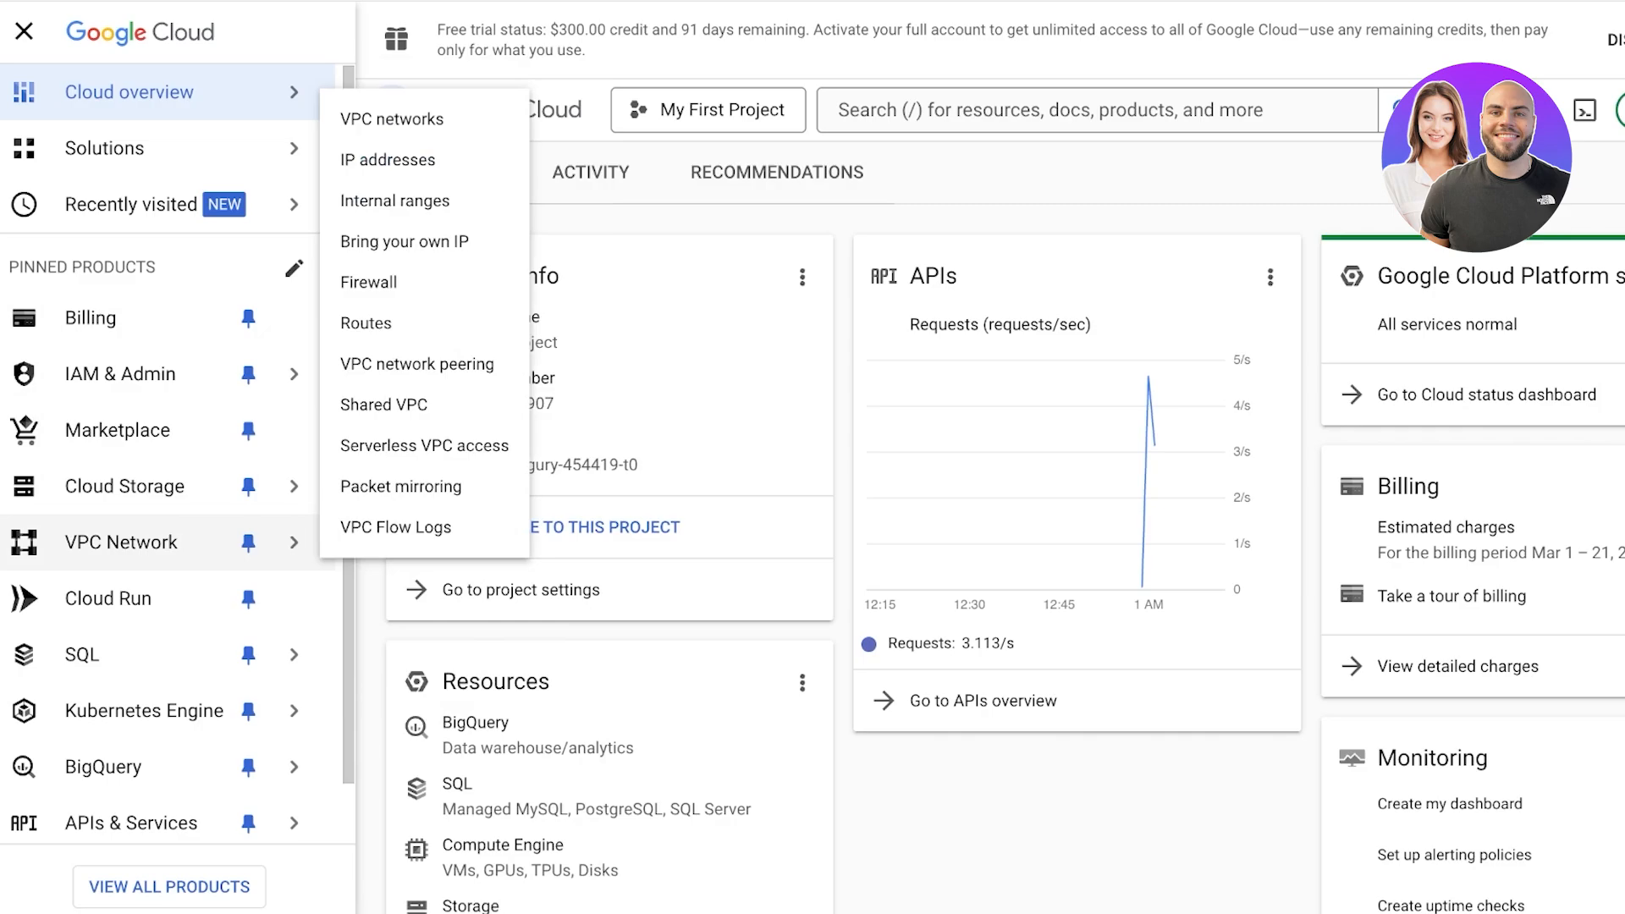
pyautogui.scroll(-1, 169, 541)
pyautogui.moveTo(169, 427)
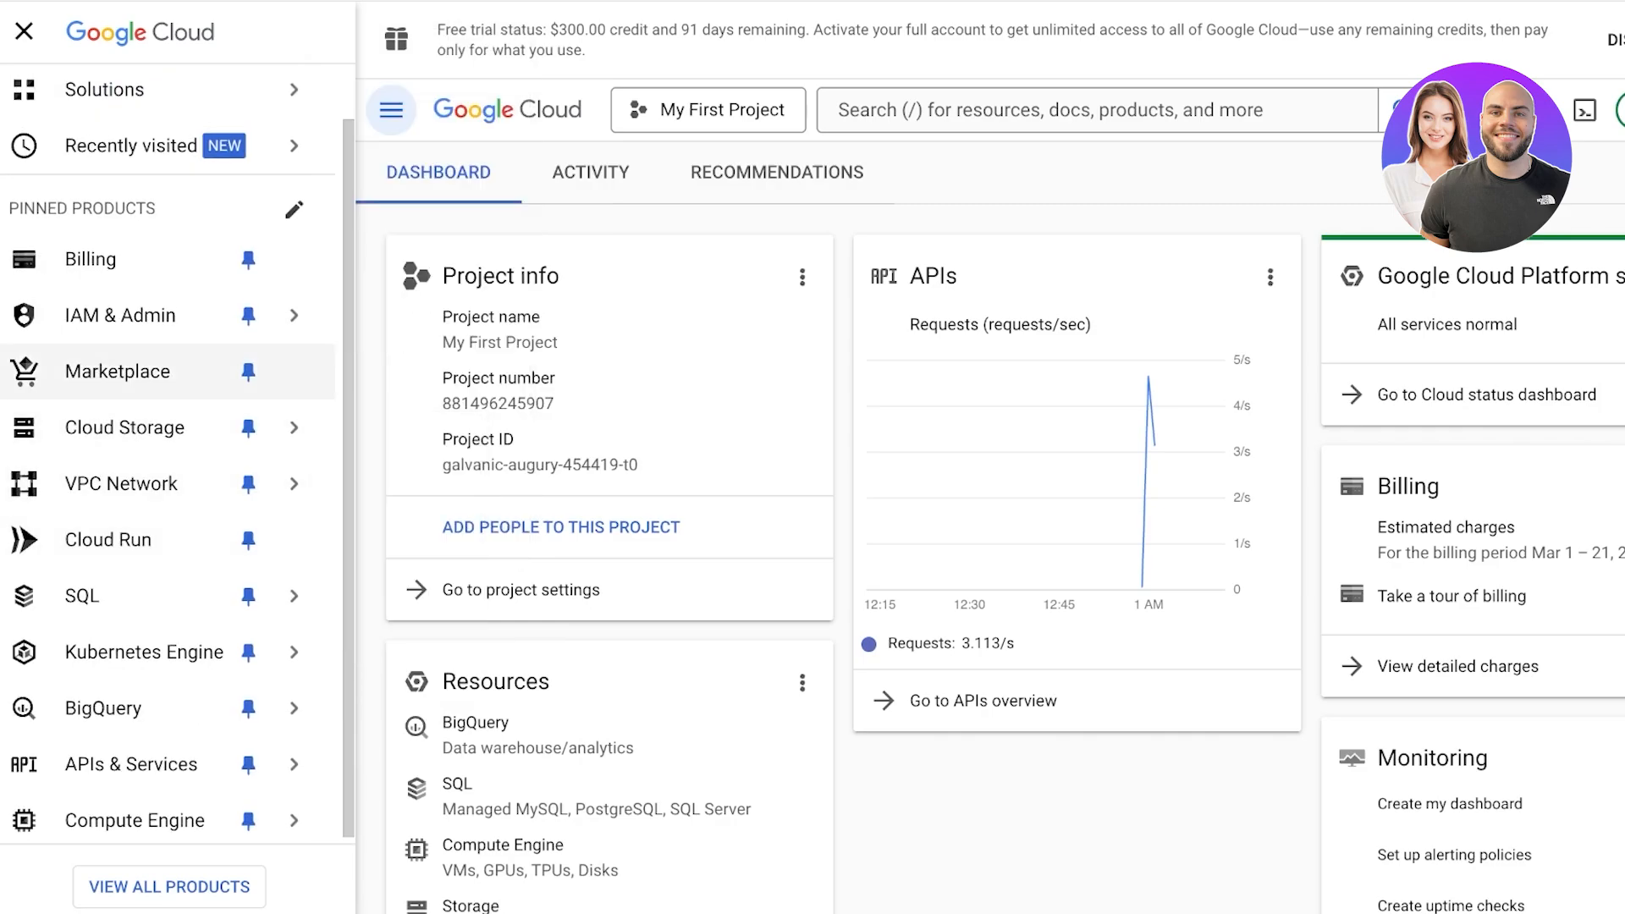
pyautogui.moveTo(169, 761)
pyautogui.moveTo(169, 815)
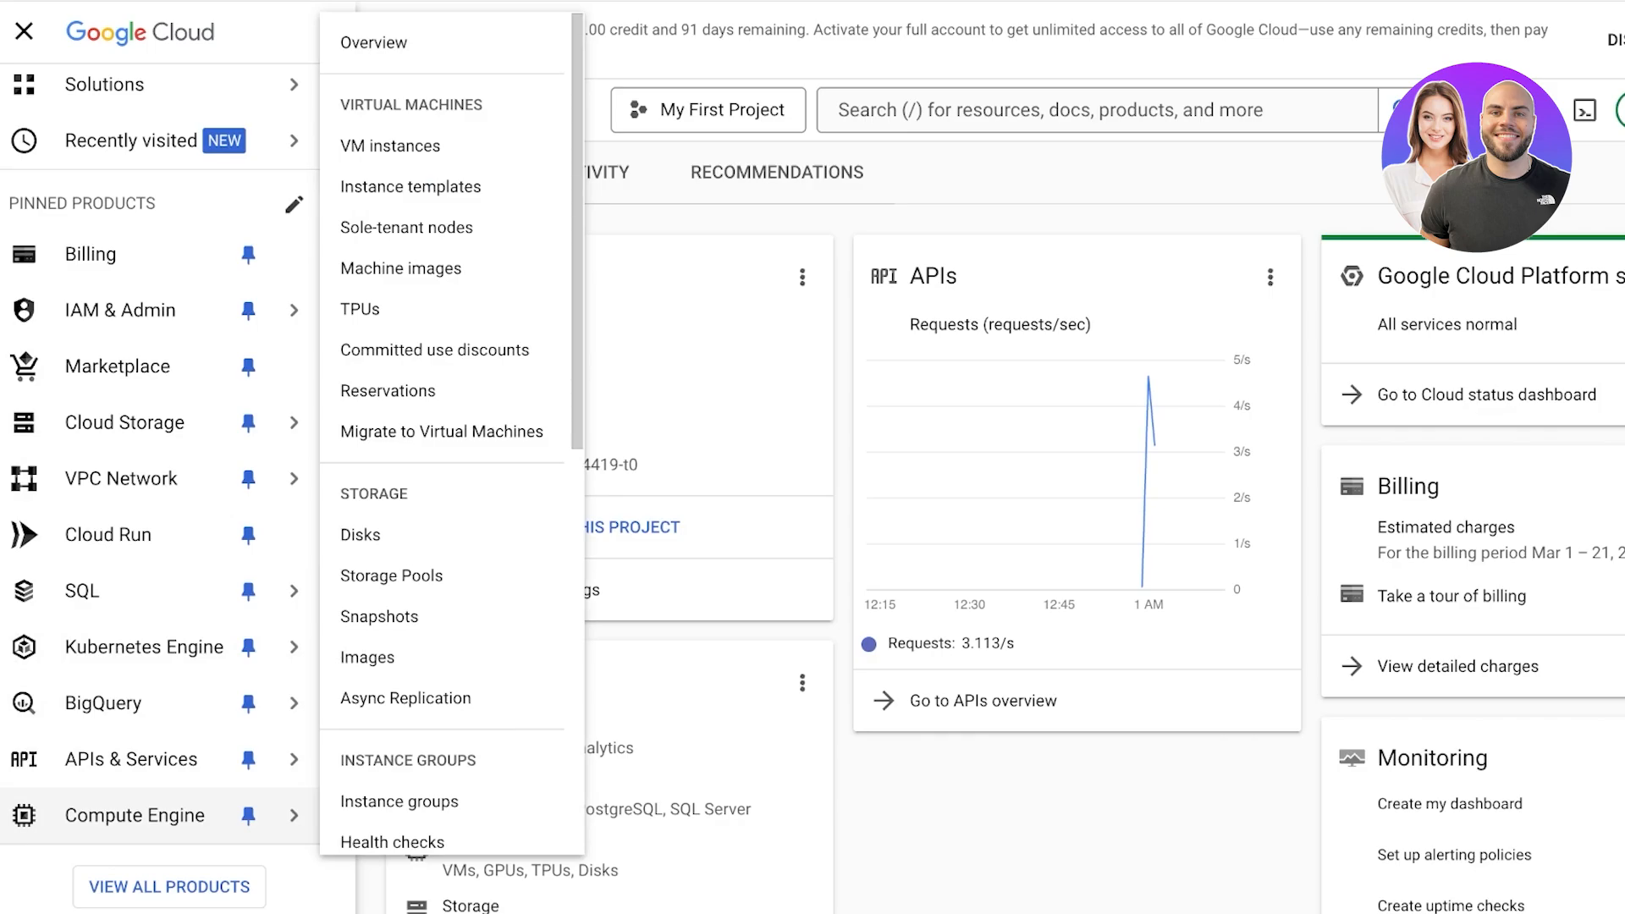
pyautogui.click(153, 815)
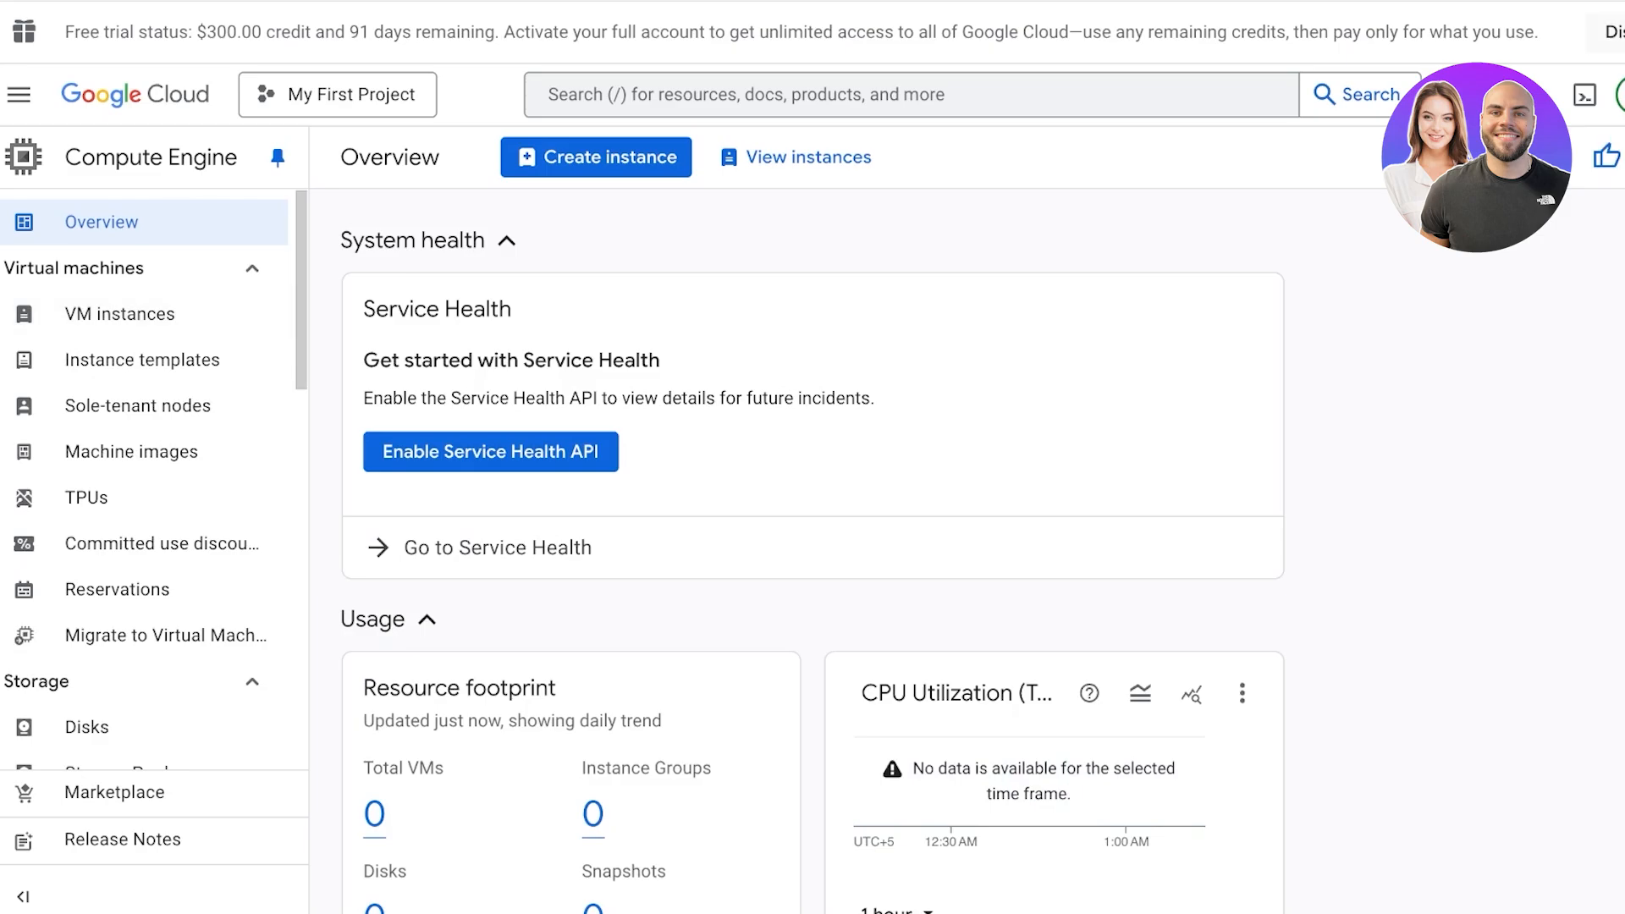
# - Dismiss the free trial banner and start creating a new VM instance from the VM instances page
pyautogui.click(1610, 31)
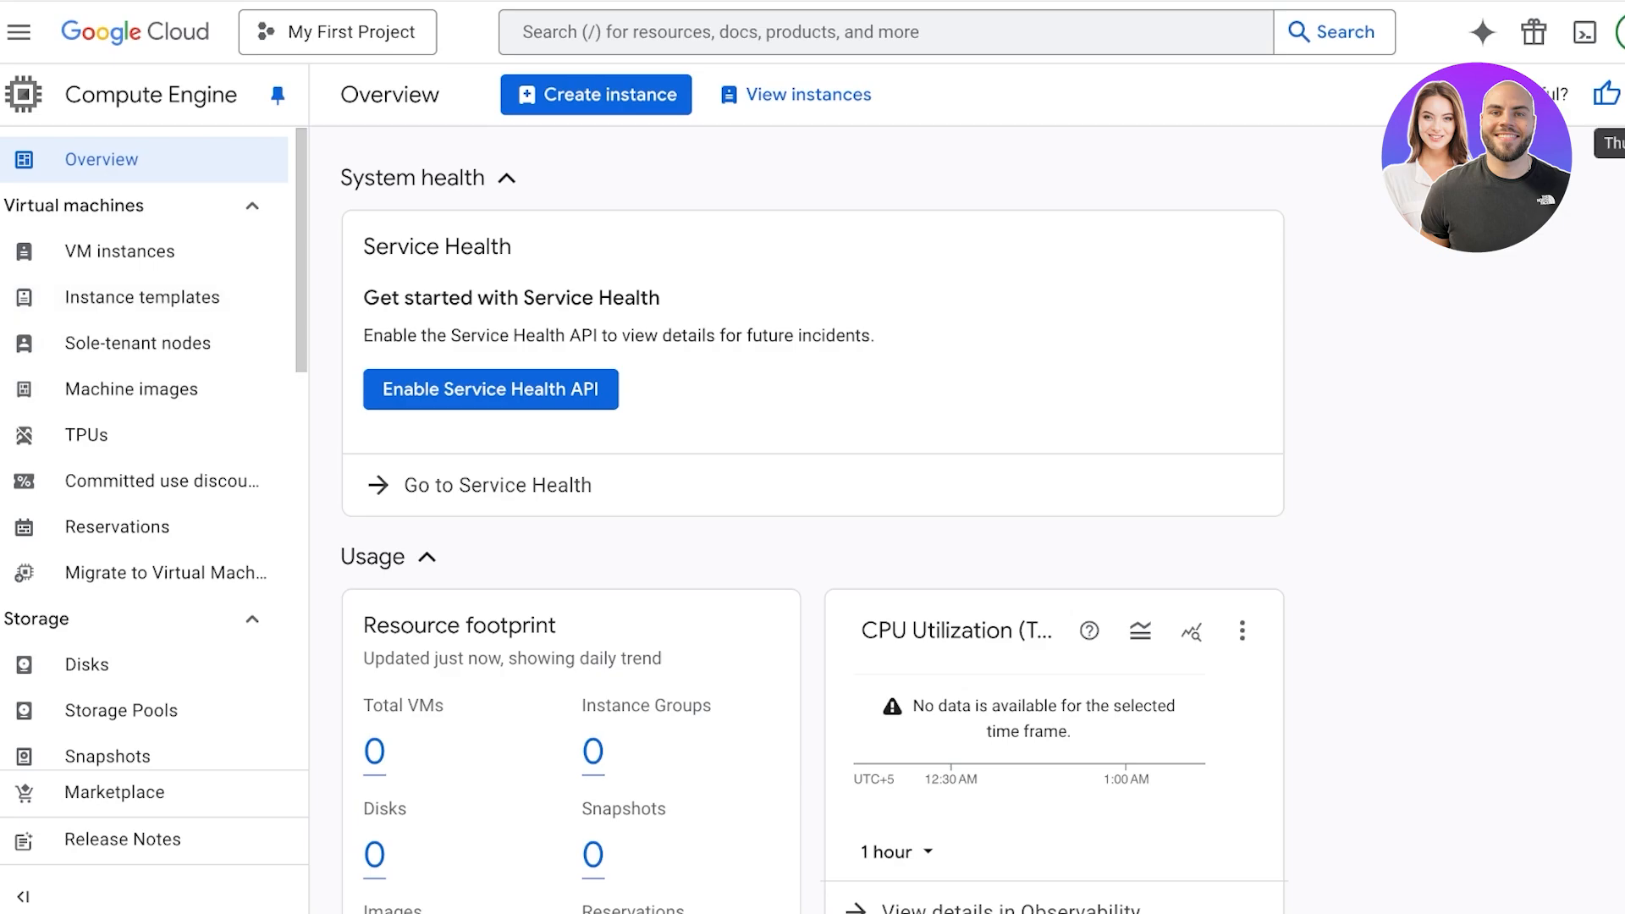
pyautogui.click(796, 95)
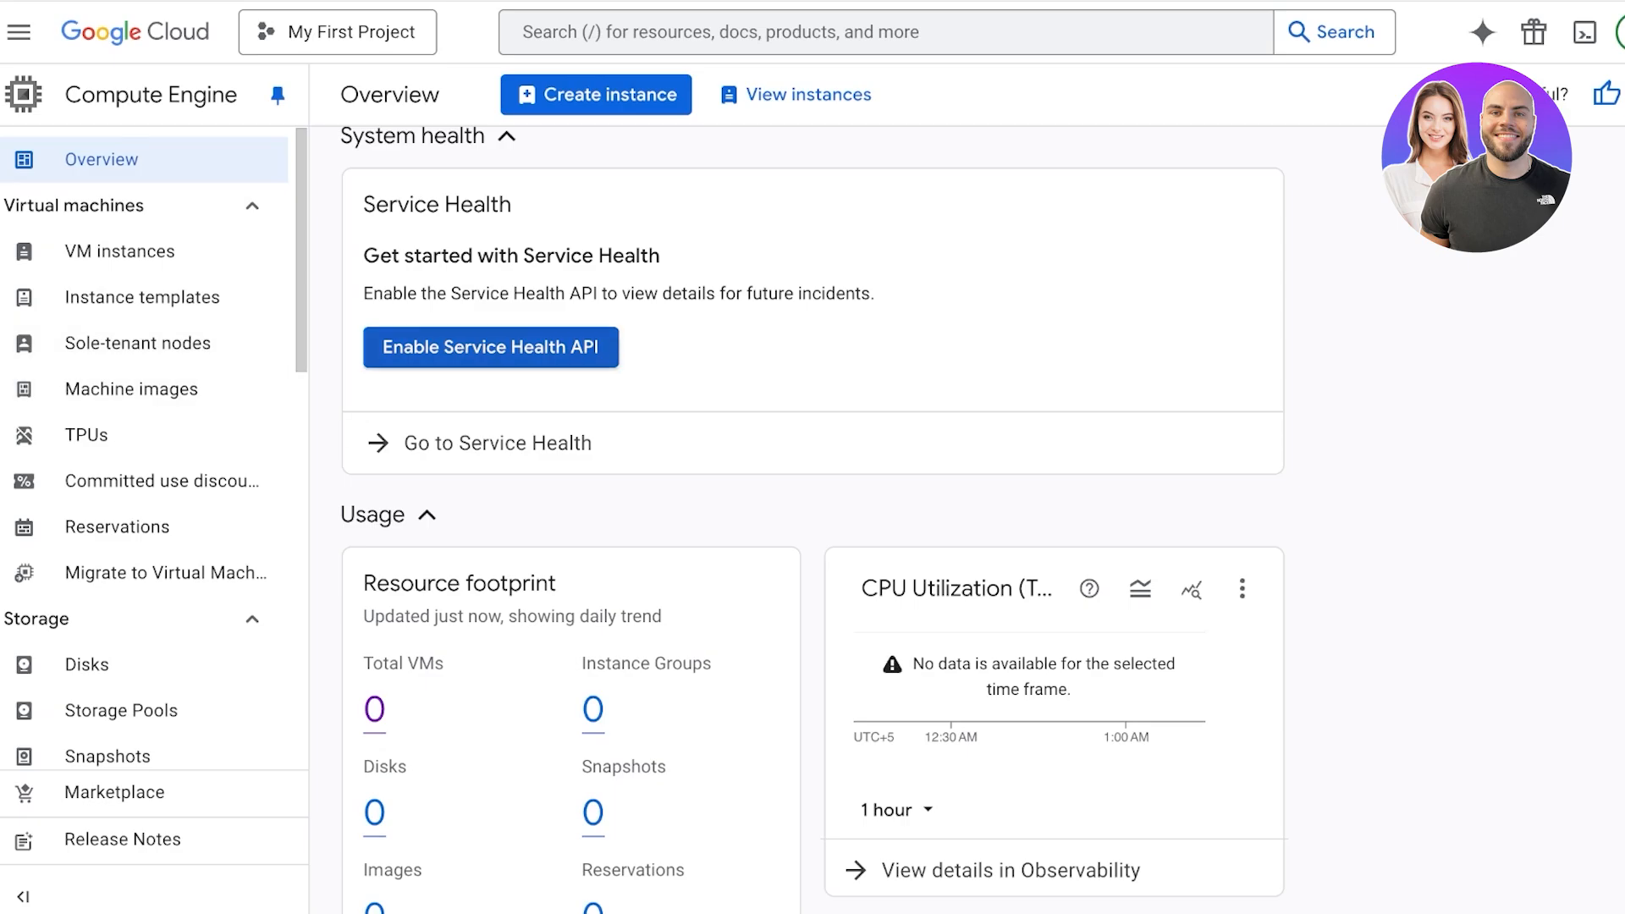
pyautogui.click(119, 251)
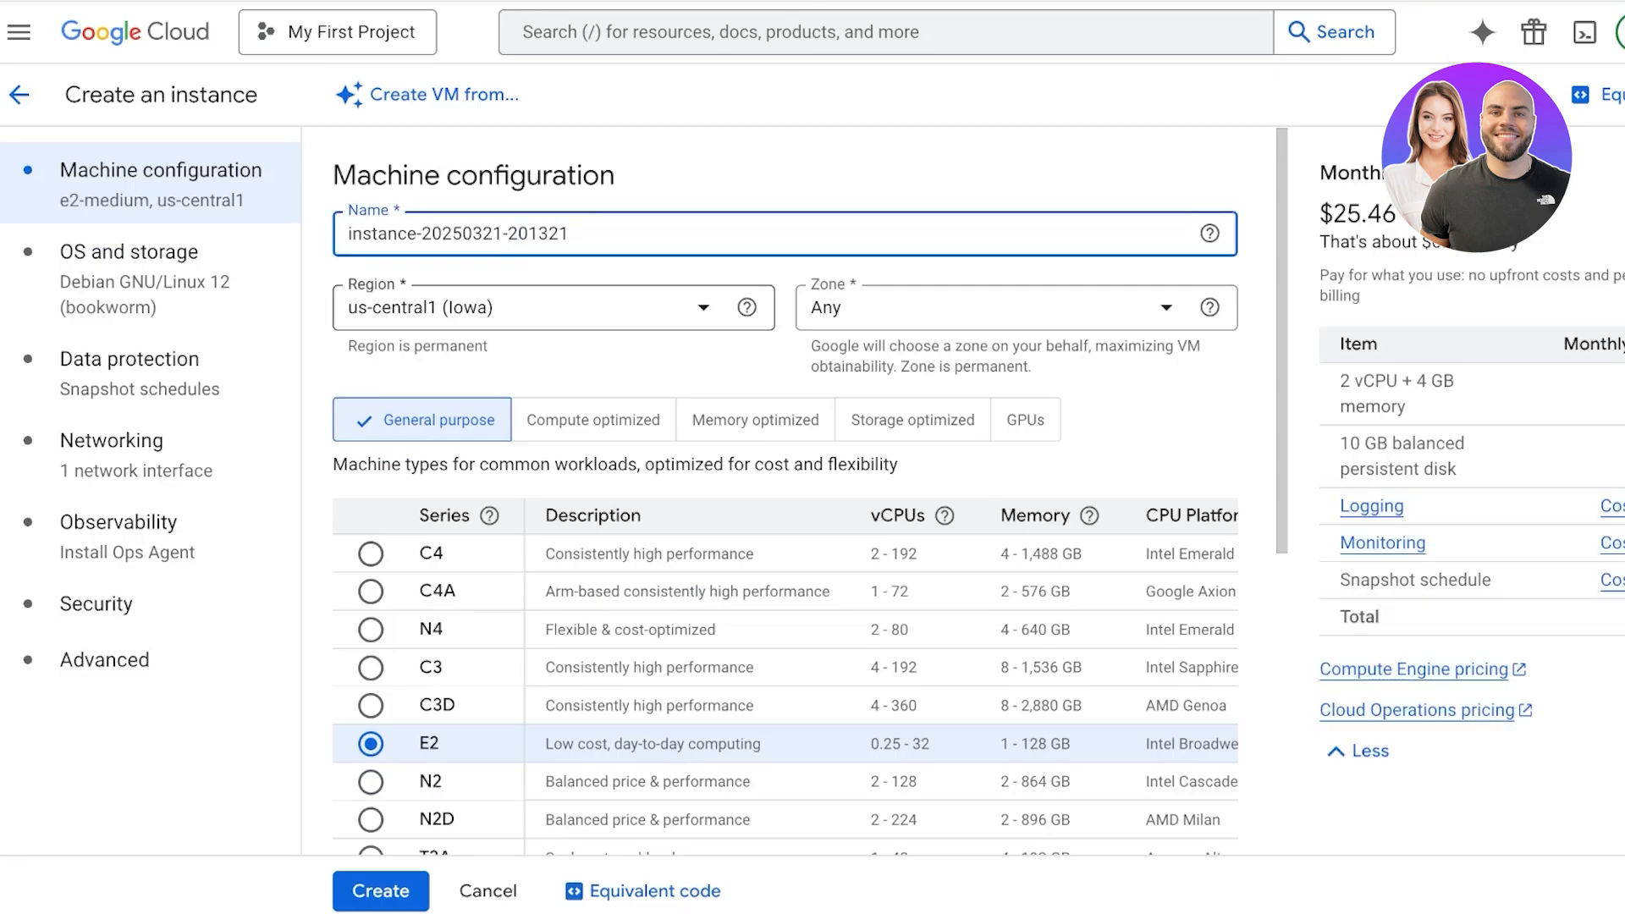
# - Set the instance's region to northamerica-northeast2 (Toronto) and keep its zone as Any
pyautogui.click(553, 308)
pyautogui.scroll(-15, 567, 508)
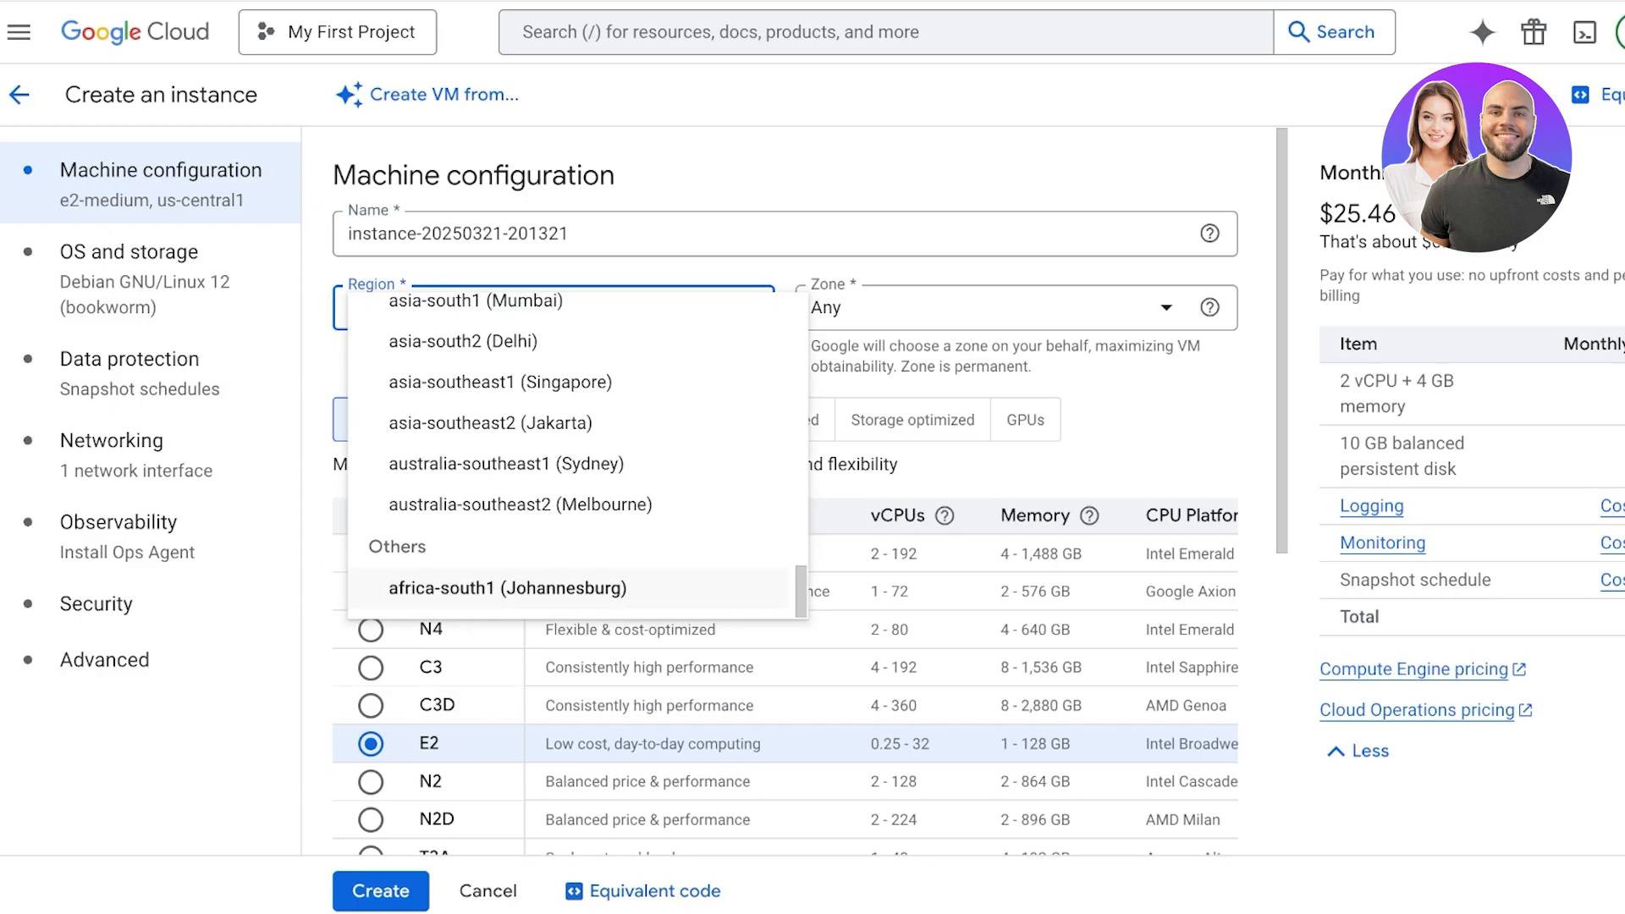
pyautogui.scroll(15, 578, 457)
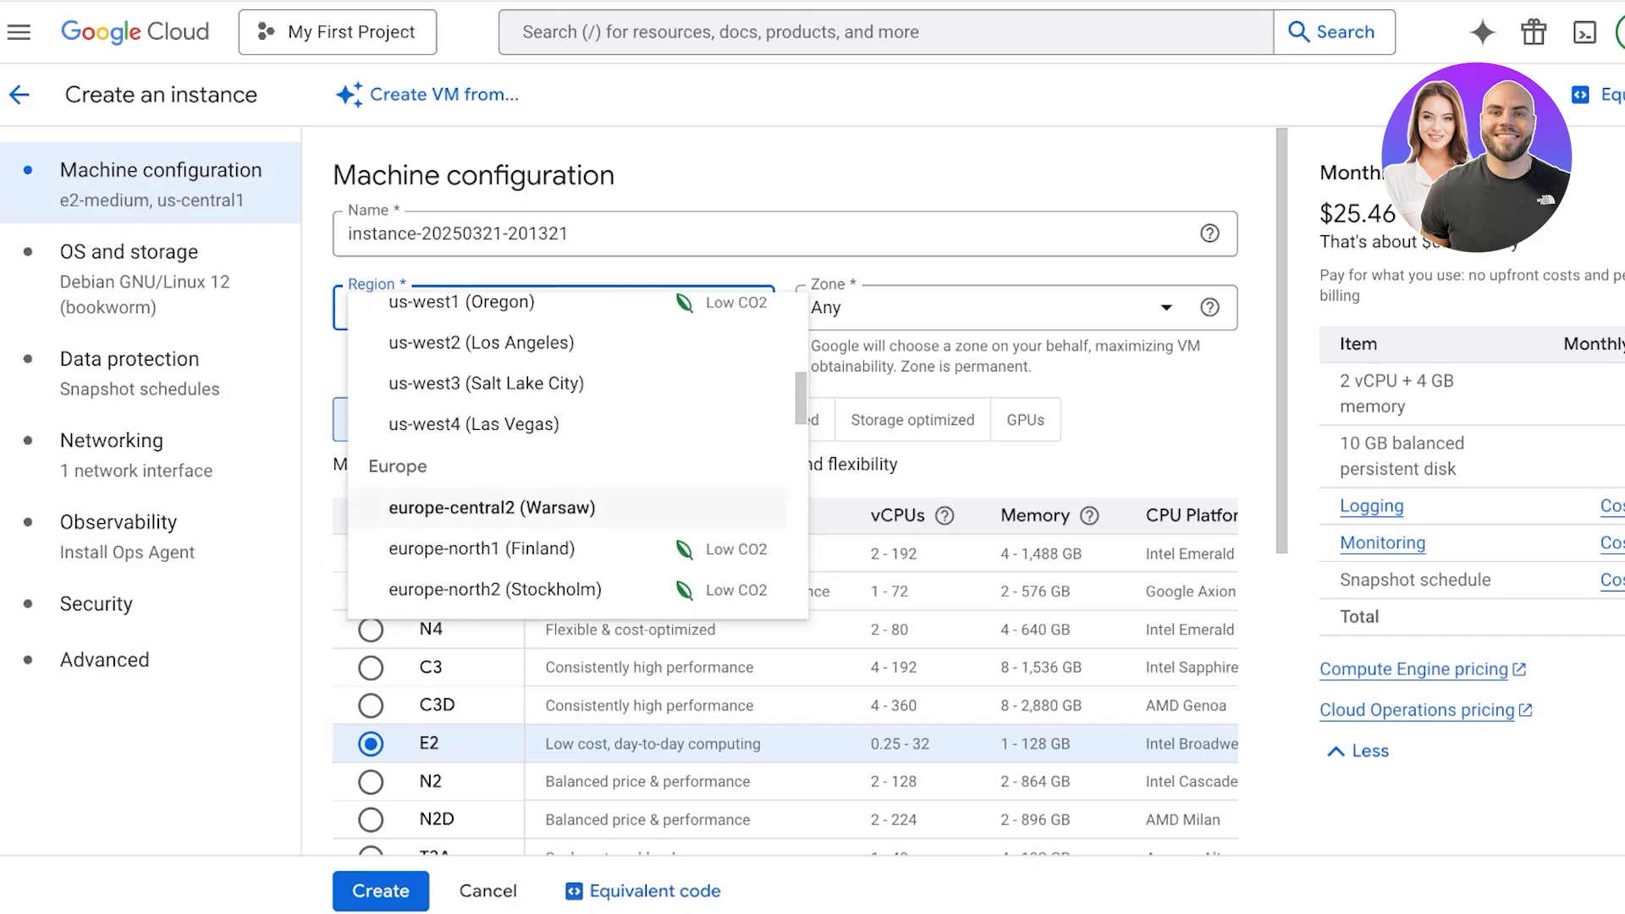
pyautogui.scroll(5, 578, 516)
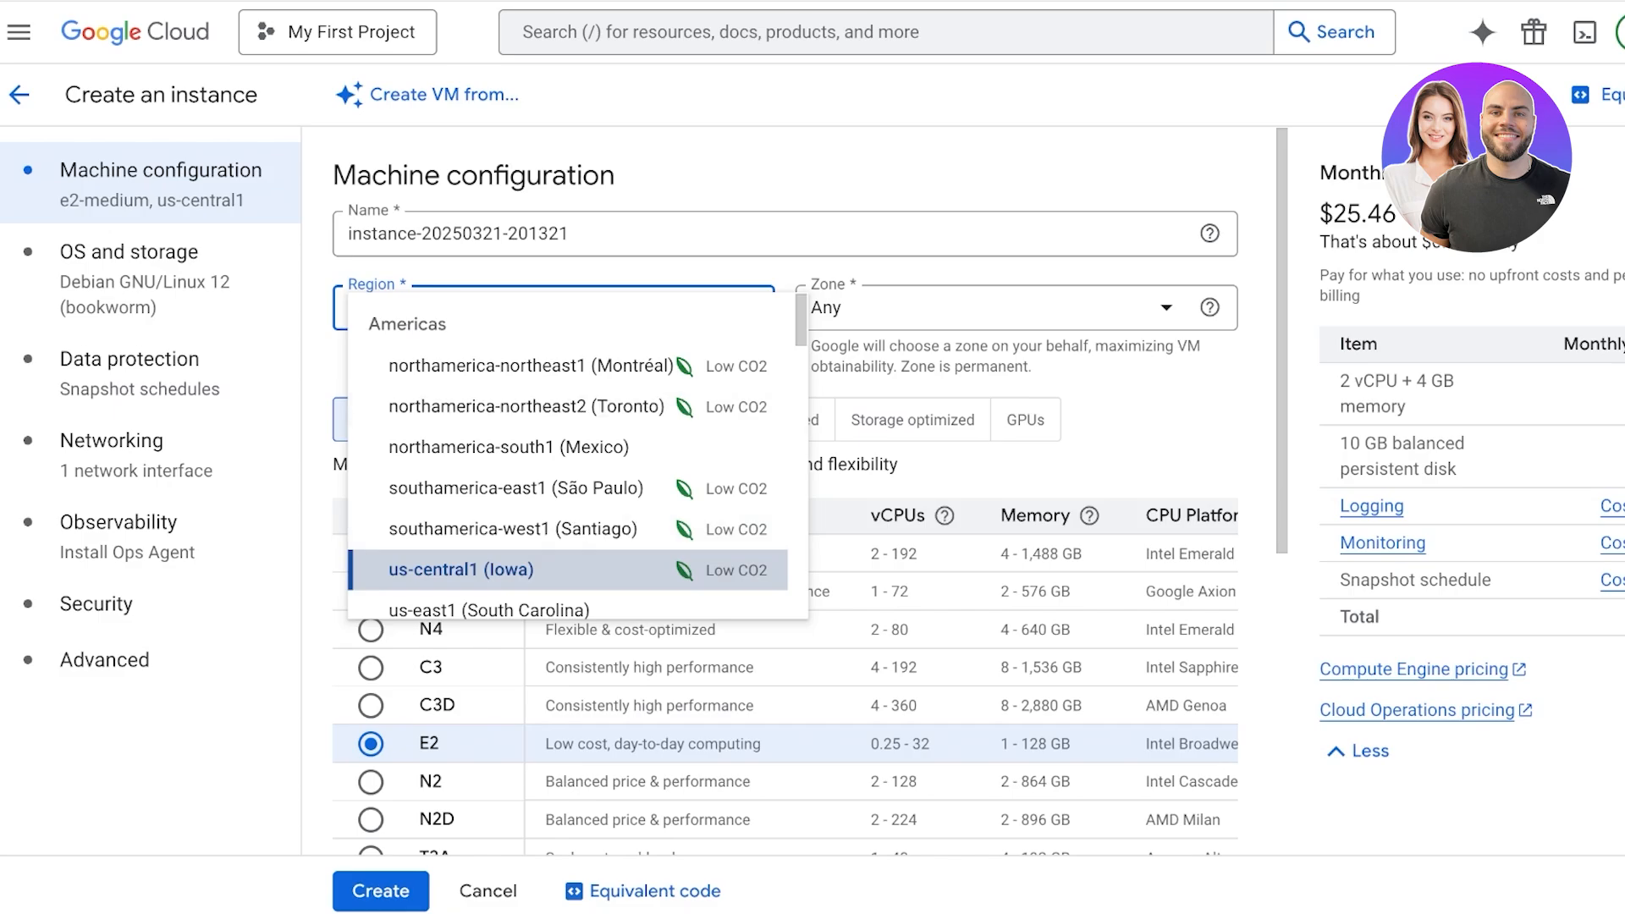
pyautogui.scroll(-10, 578, 457)
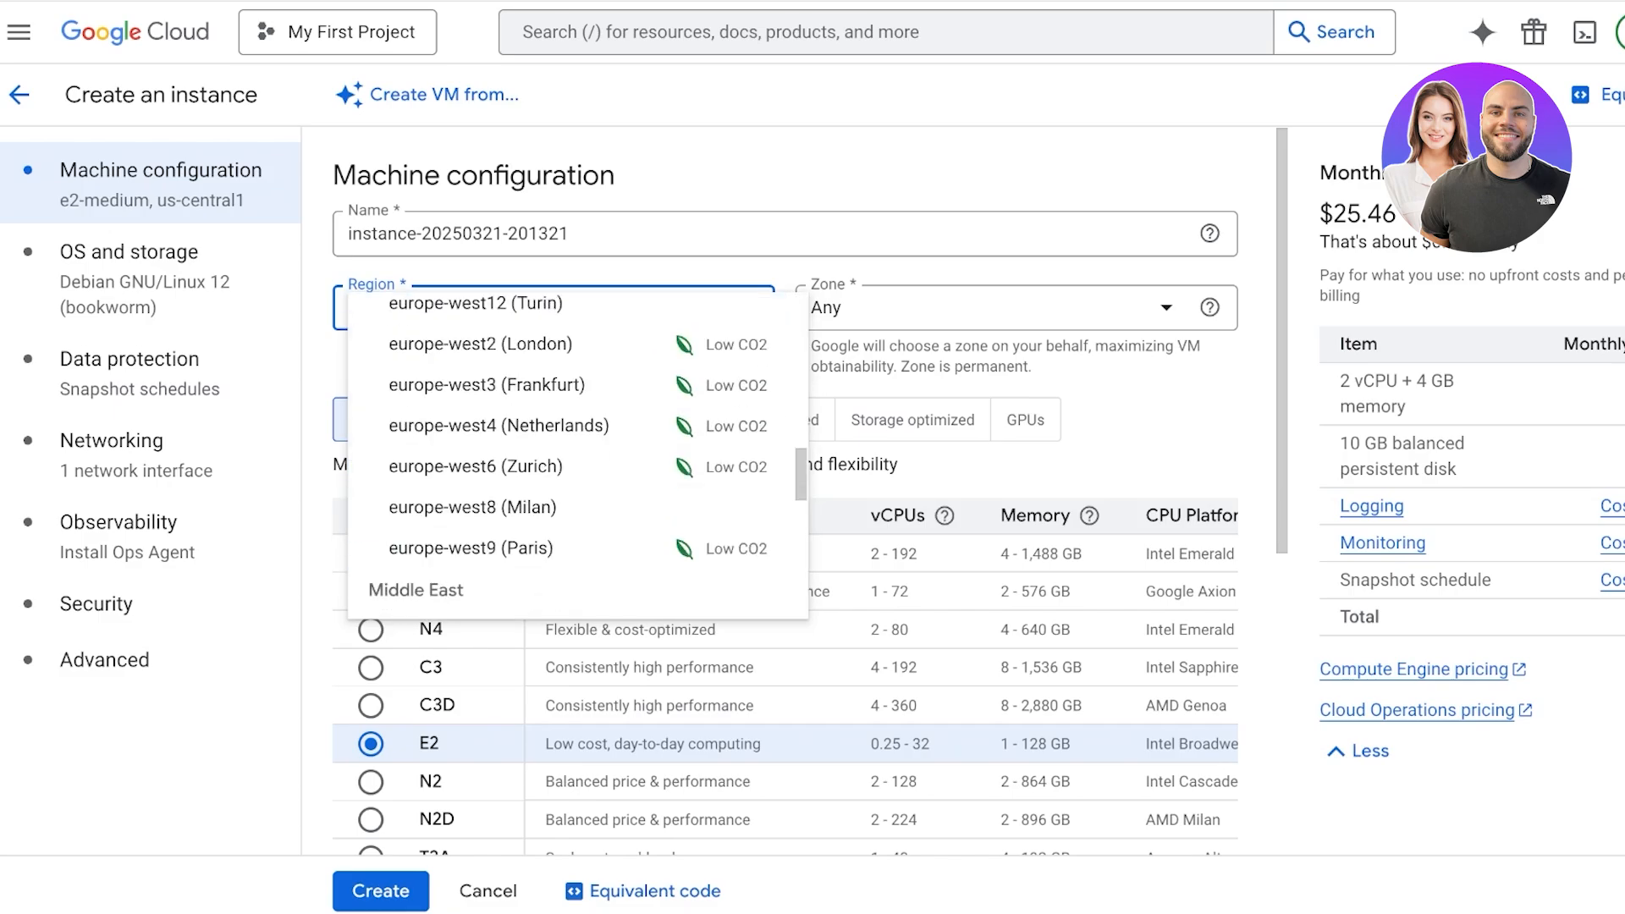
pyautogui.scroll(10, 525, 466)
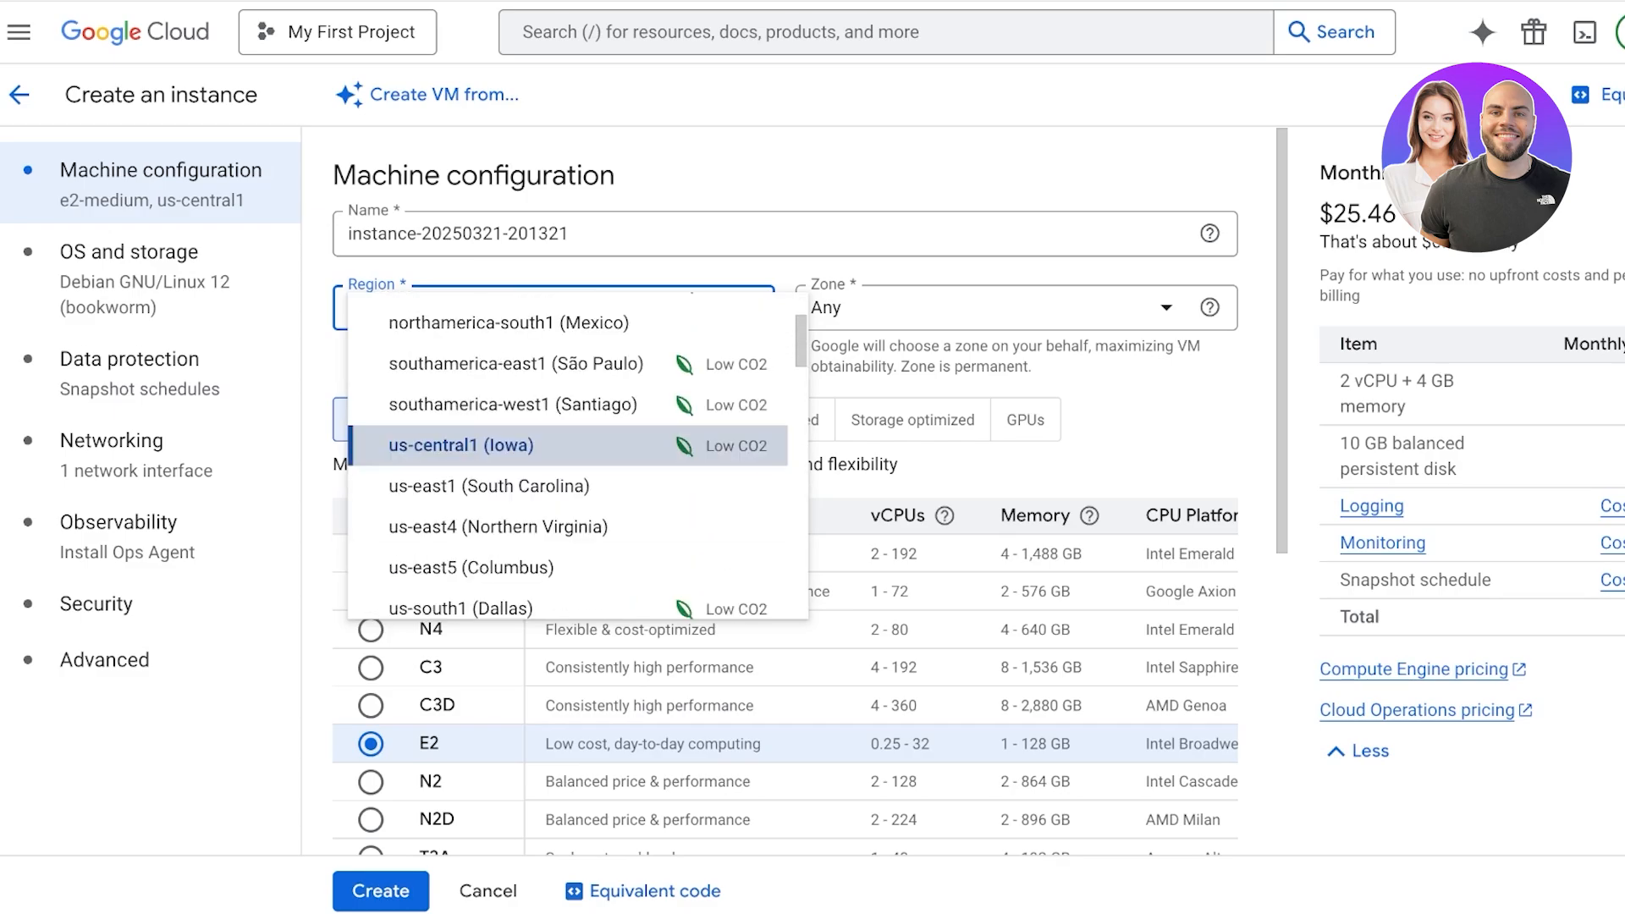
pyautogui.scroll(-10, 525, 472)
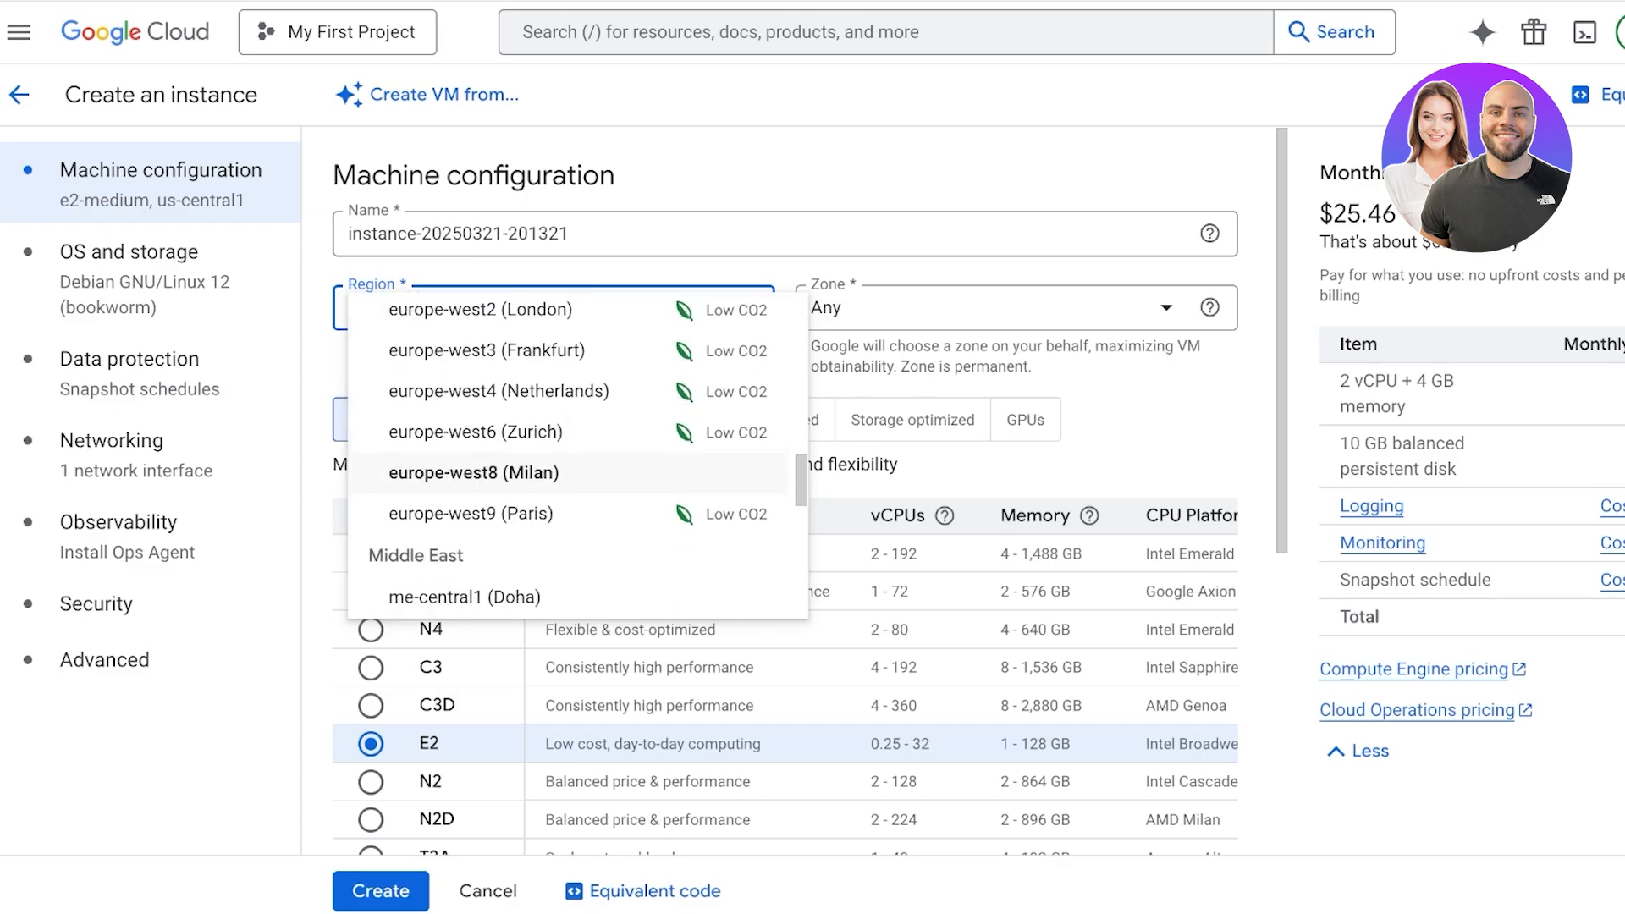
pyautogui.scroll(-5, 524, 472)
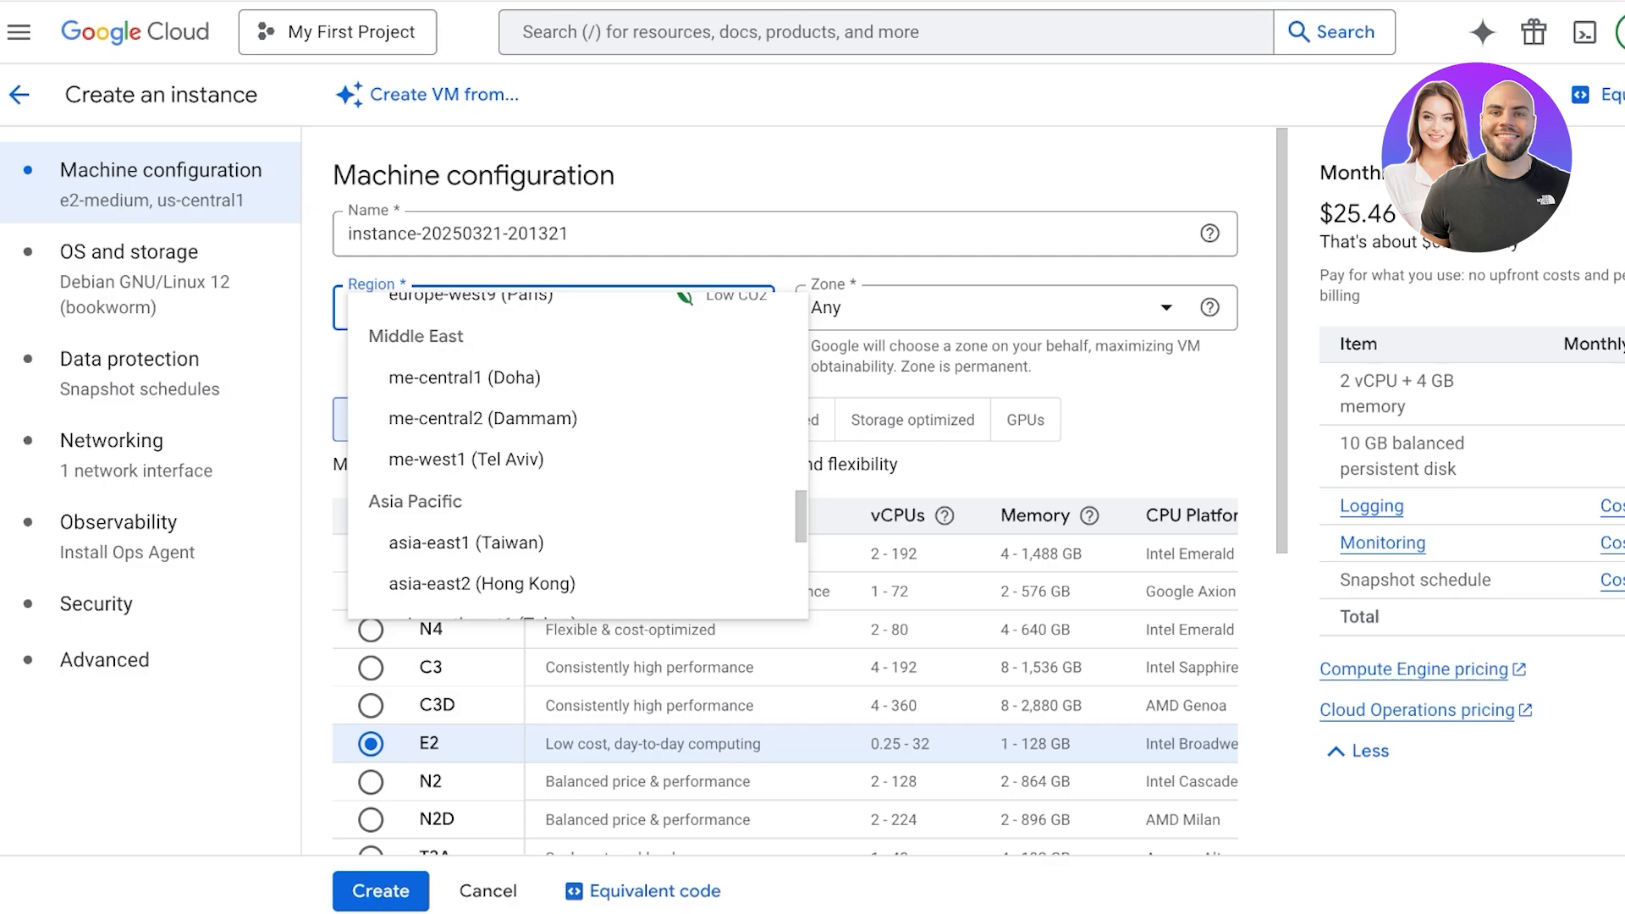
pyautogui.scroll(-4, 525, 474)
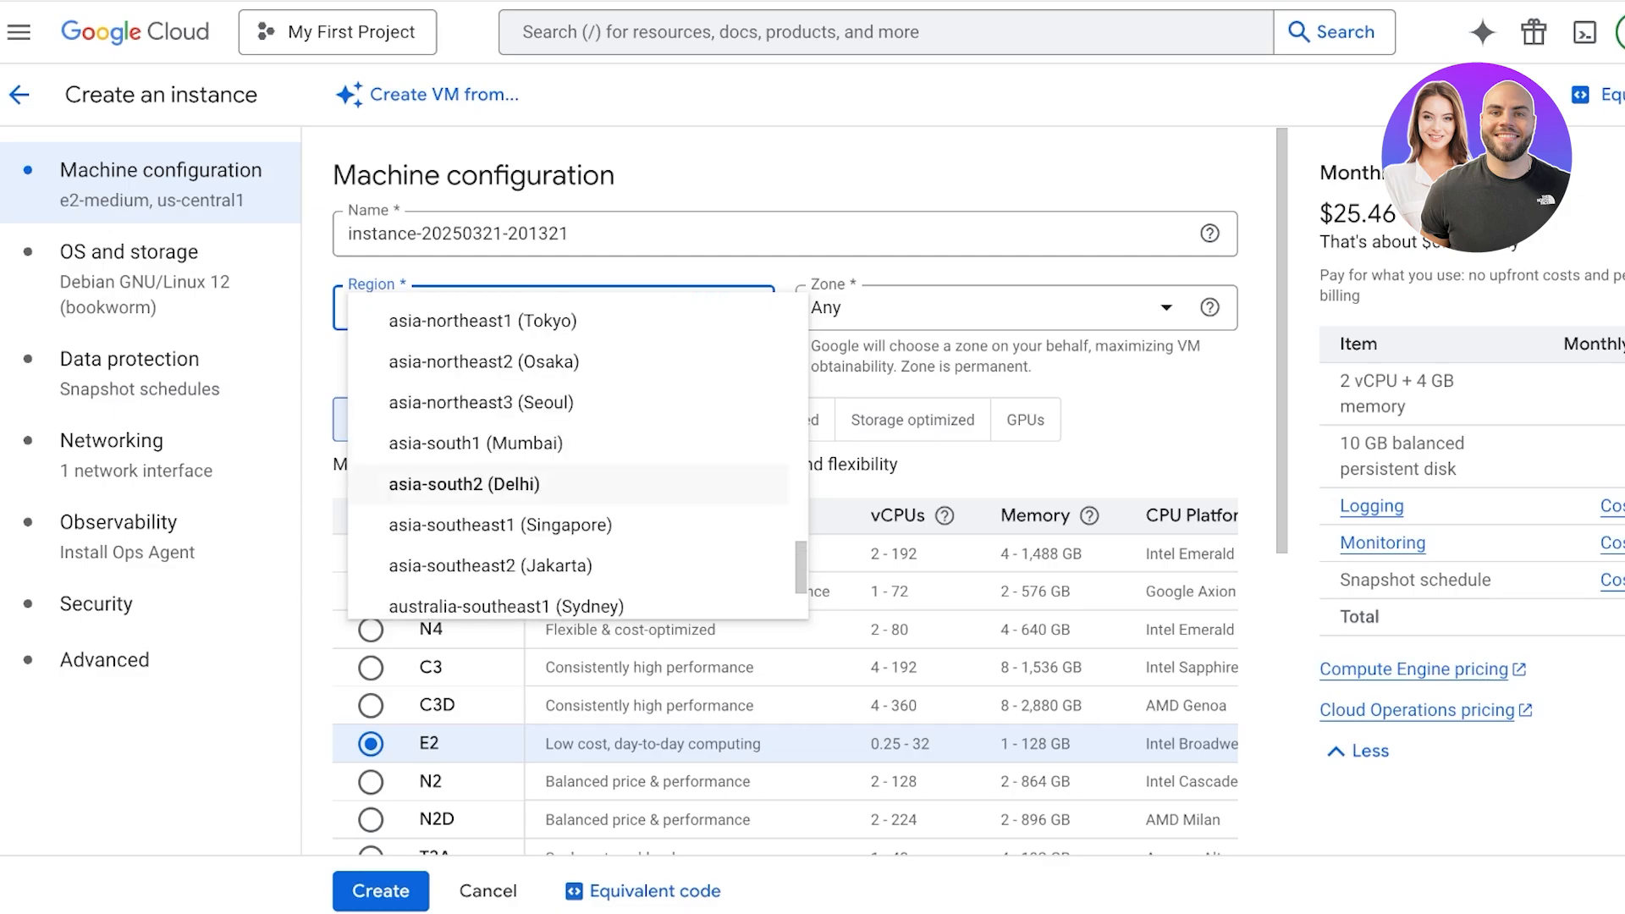
pyautogui.scroll(-2, 525, 474)
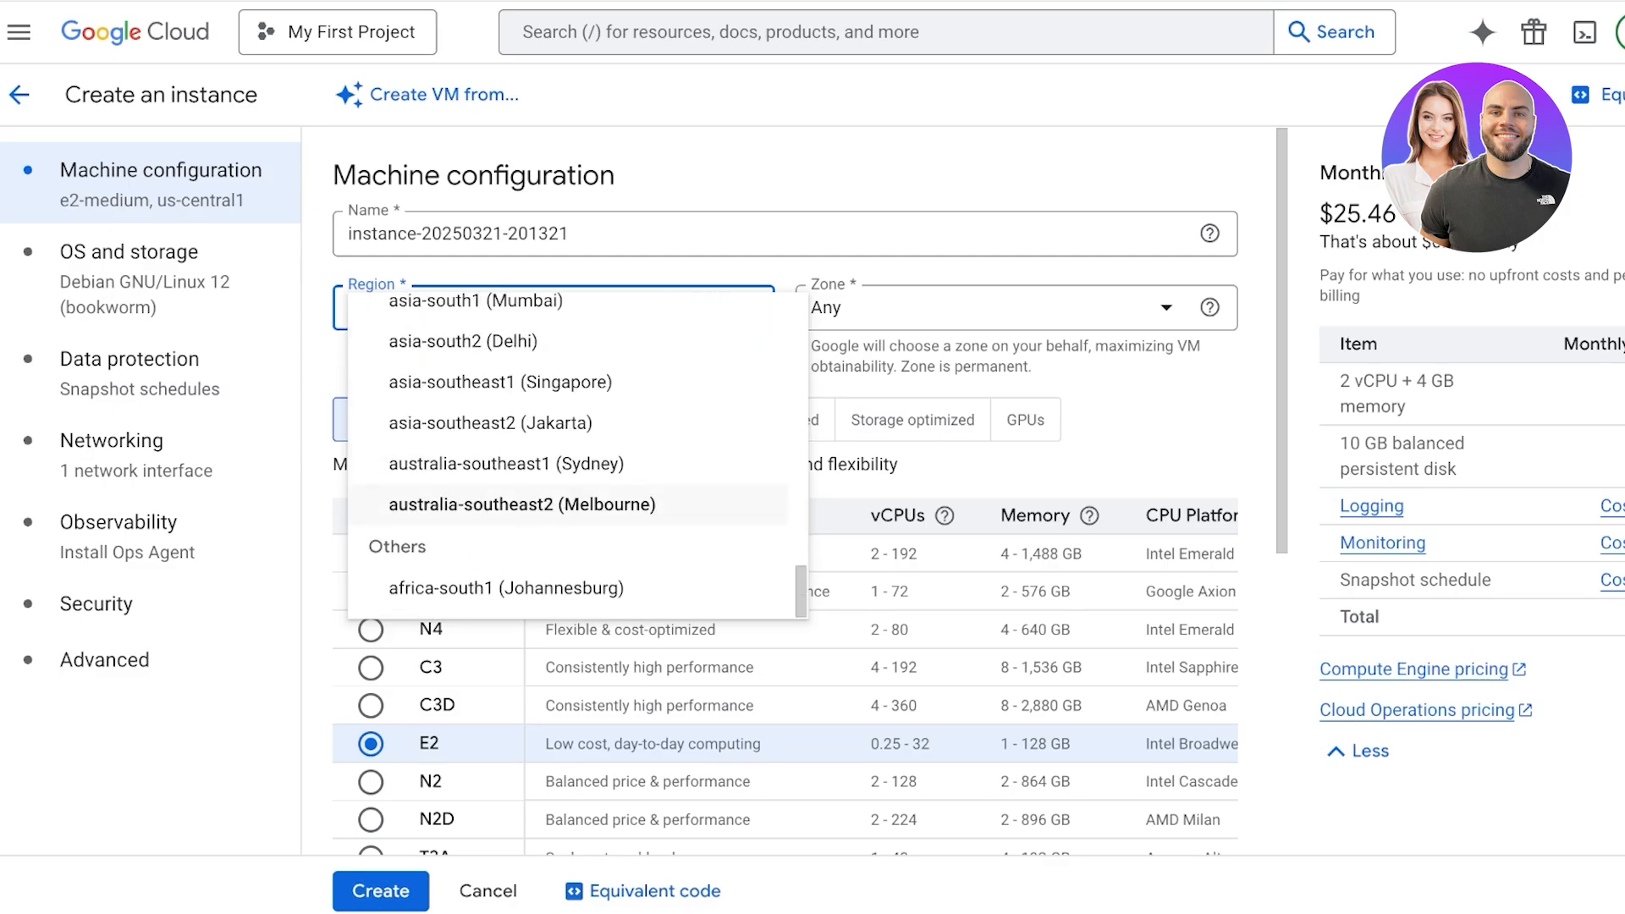
pyautogui.scroll(10, 525, 500)
pyautogui.scroll(5, 542, 365)
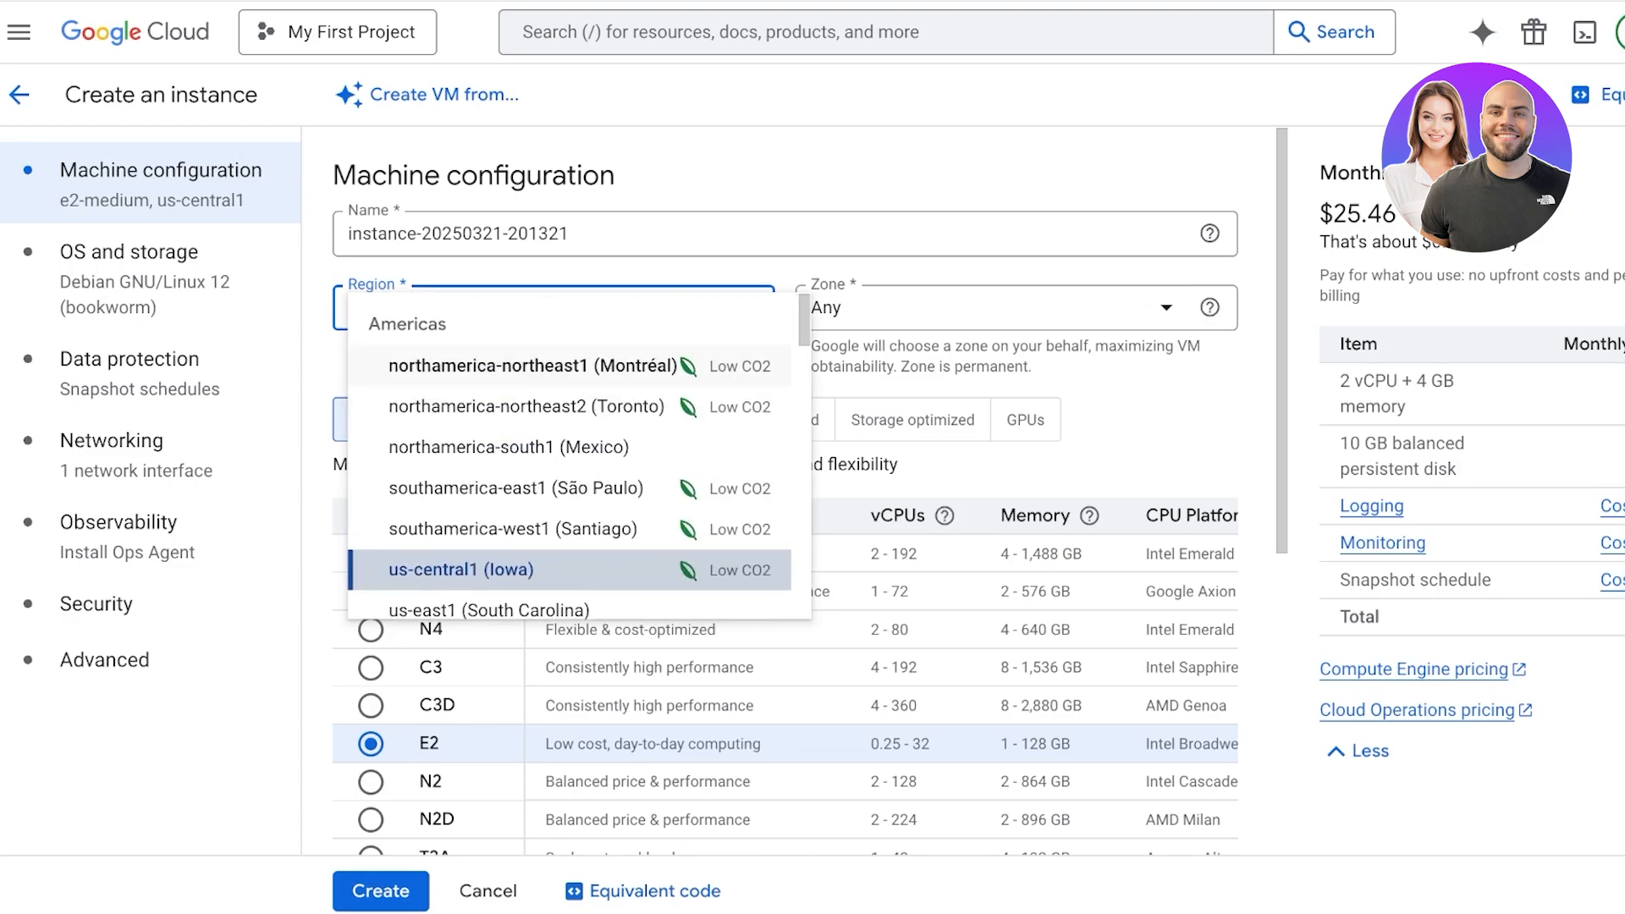
pyautogui.click(525, 406)
pyautogui.click(990, 307)
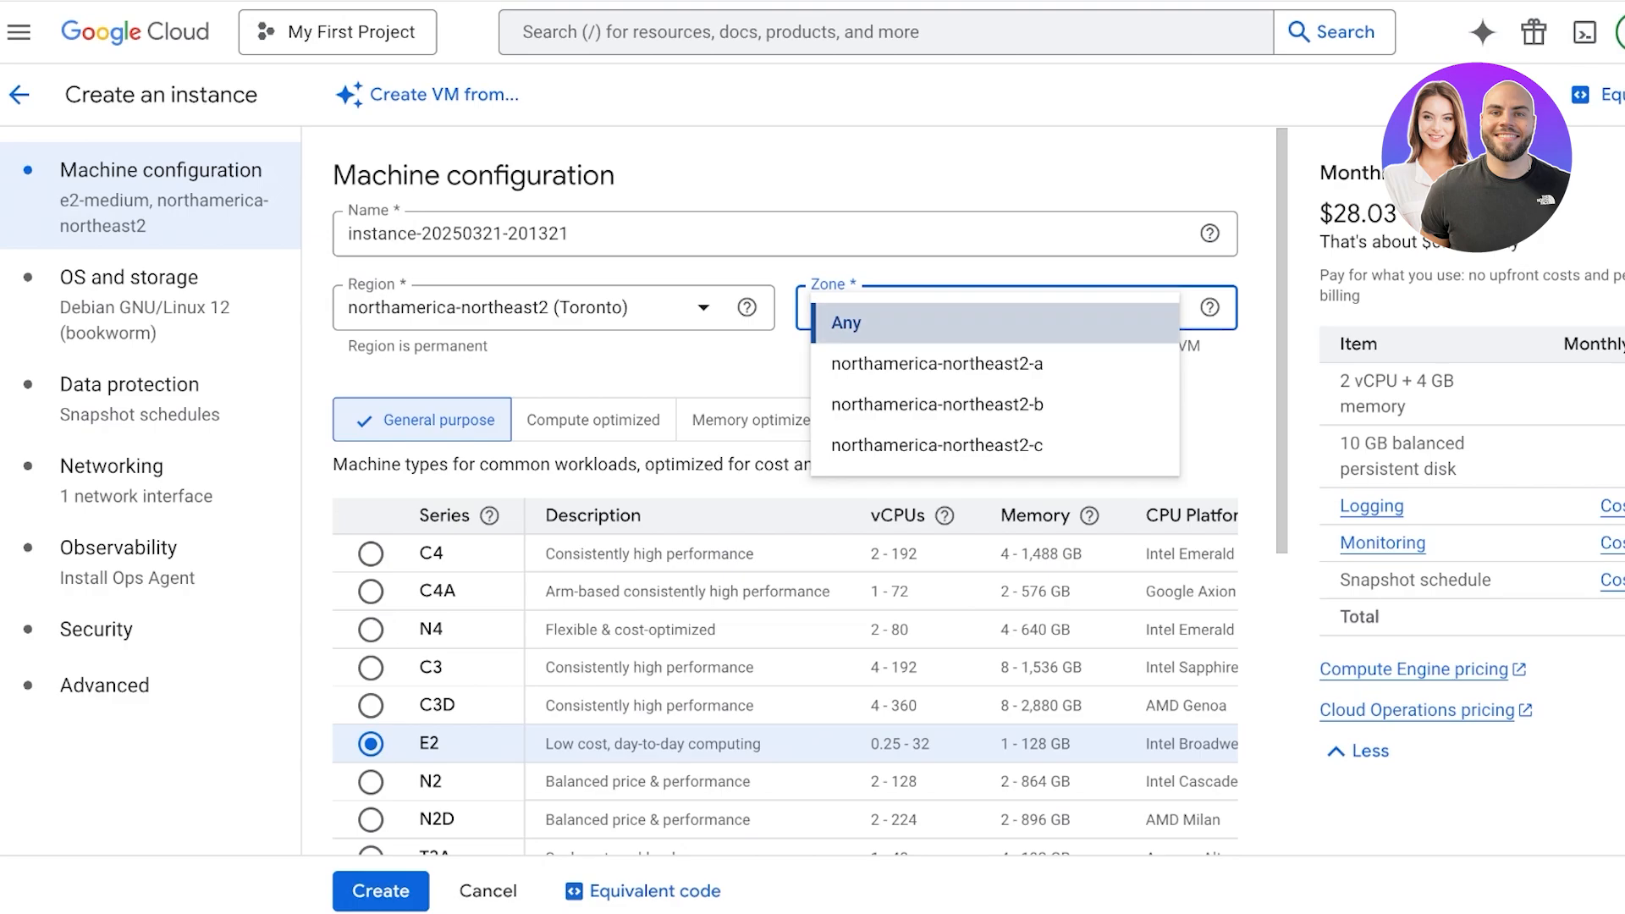
pyautogui.press('Escape')
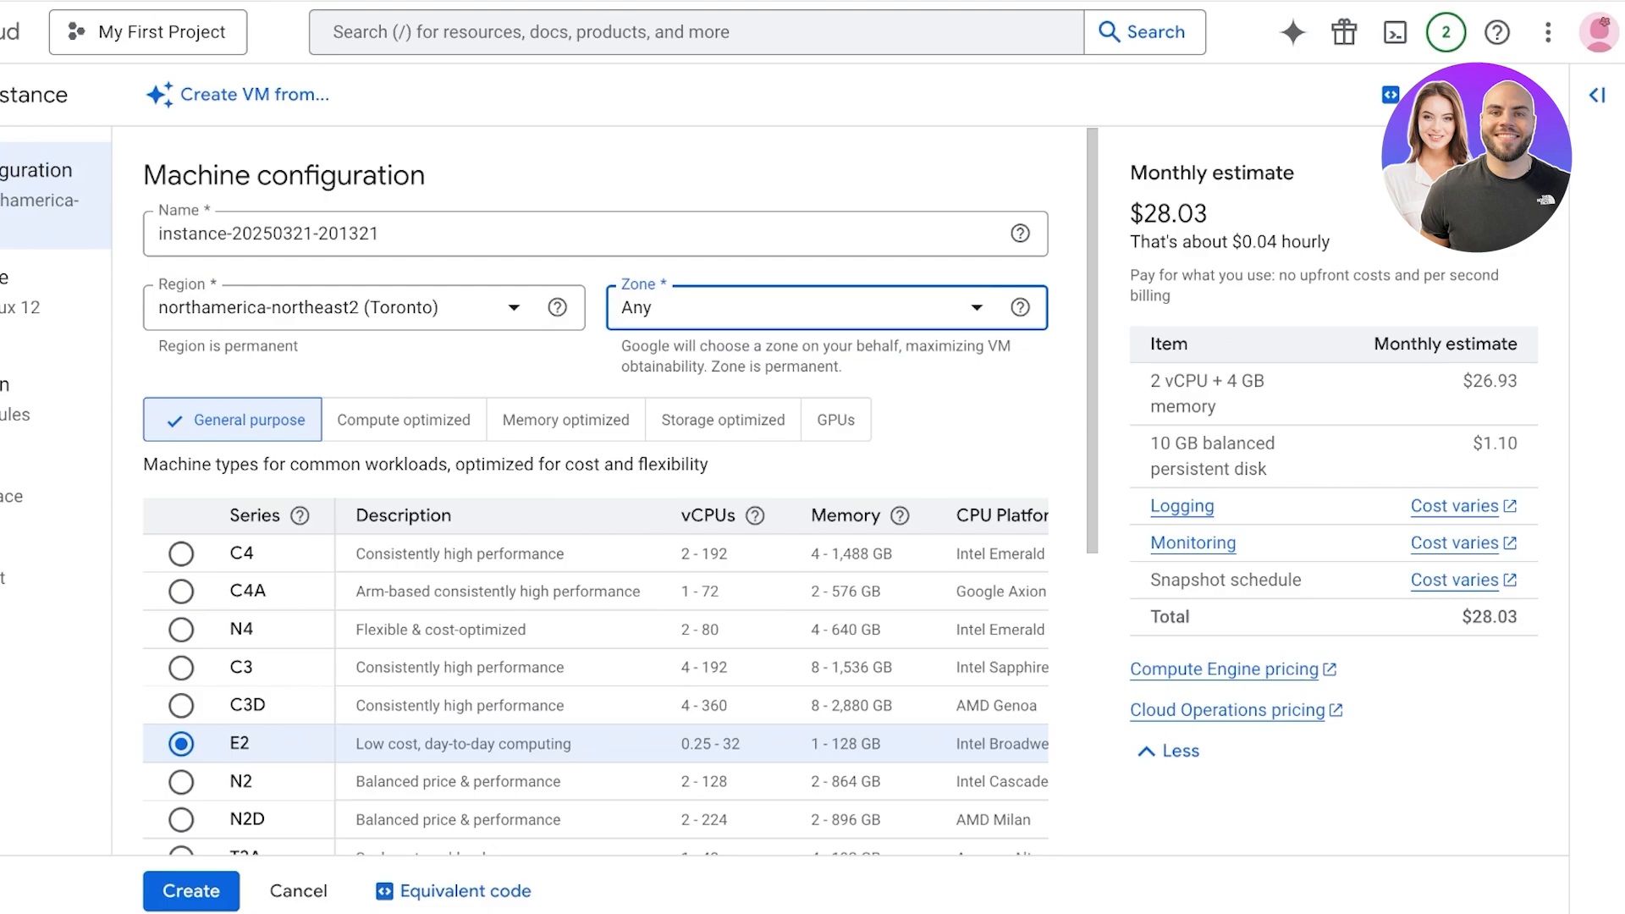
# - Keep the E2 series with the shared-core e2-medium machine type and create the VM instance
pyautogui.moveTo(1140, 242); pyautogui.dragTo(1279, 242)
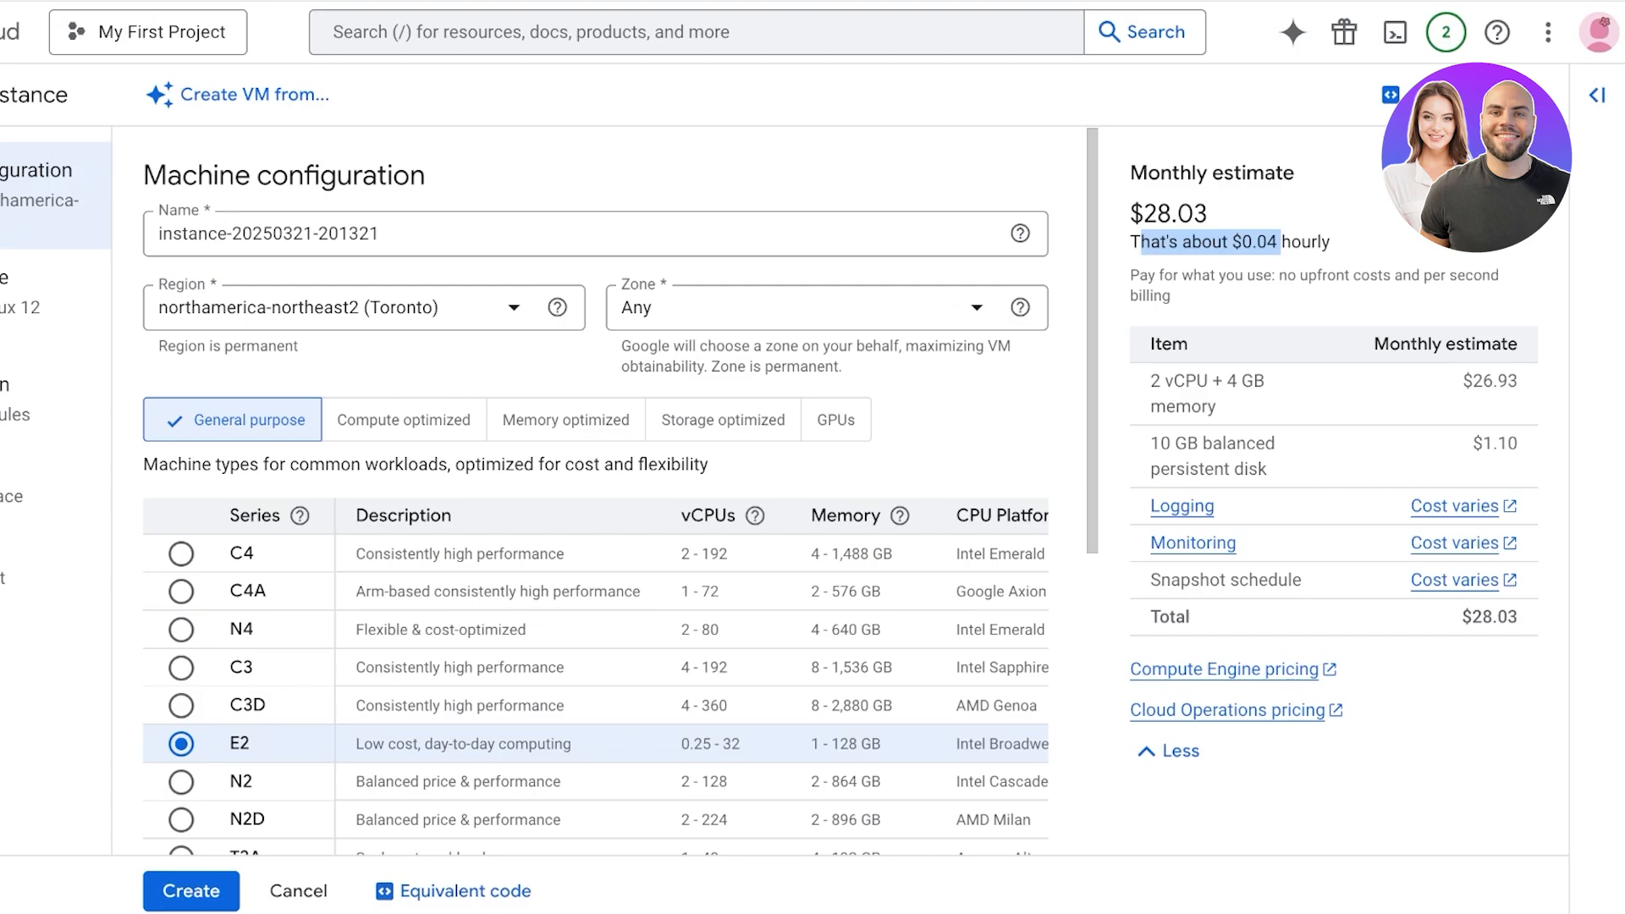
pyautogui.scroll(-3, 593, 491)
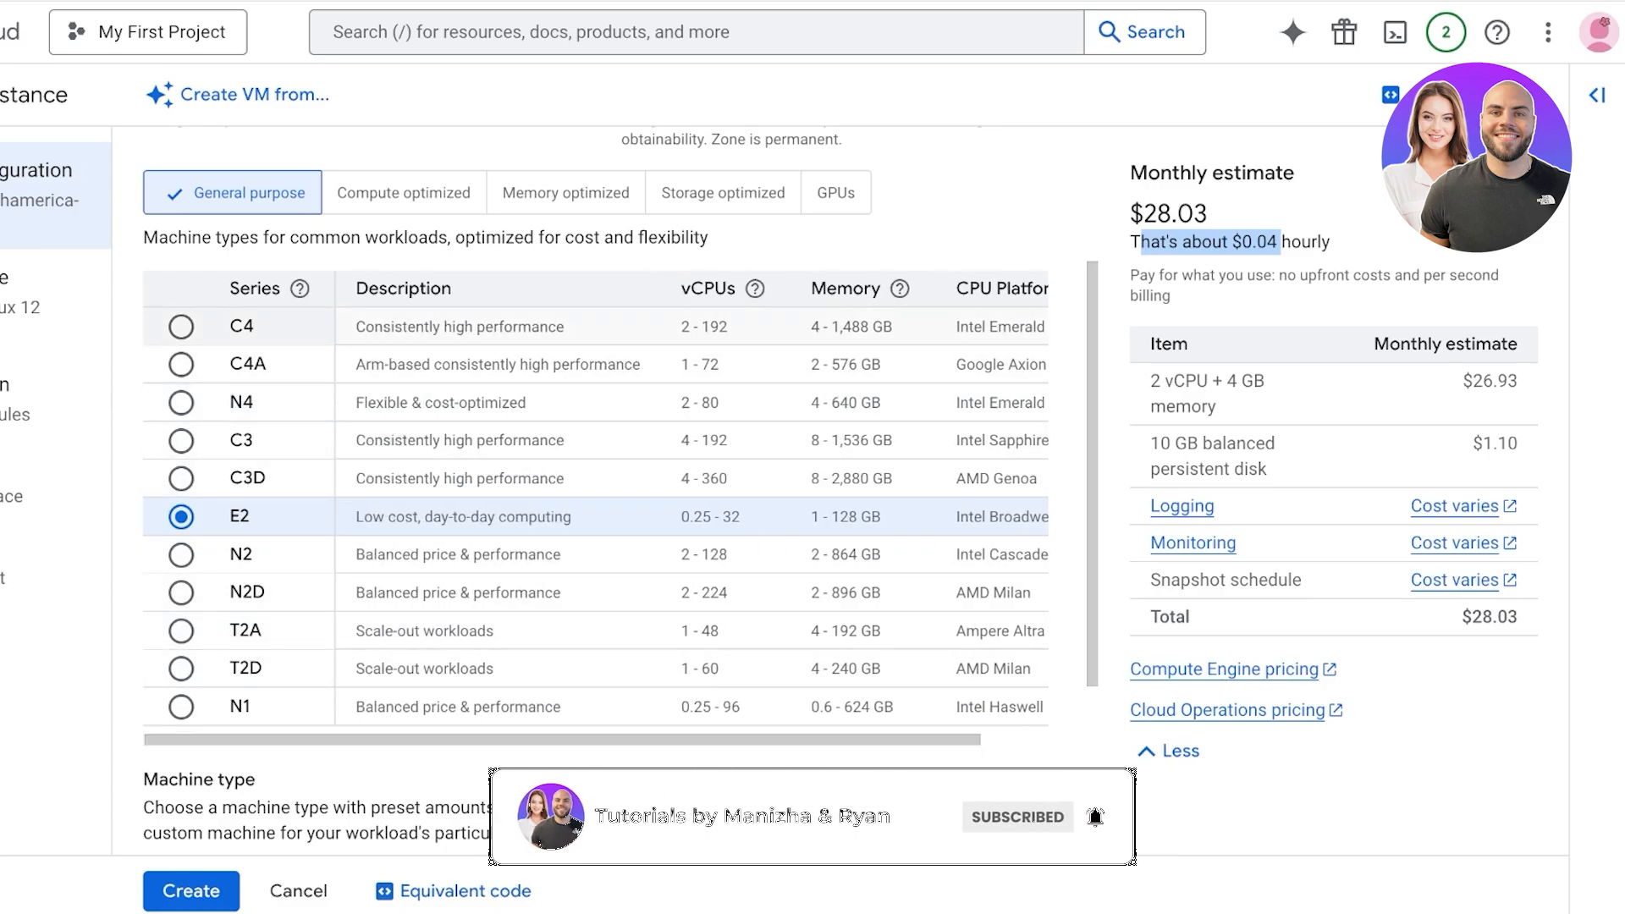
pyautogui.scroll(-3, 596, 338)
pyautogui.click(595, 655)
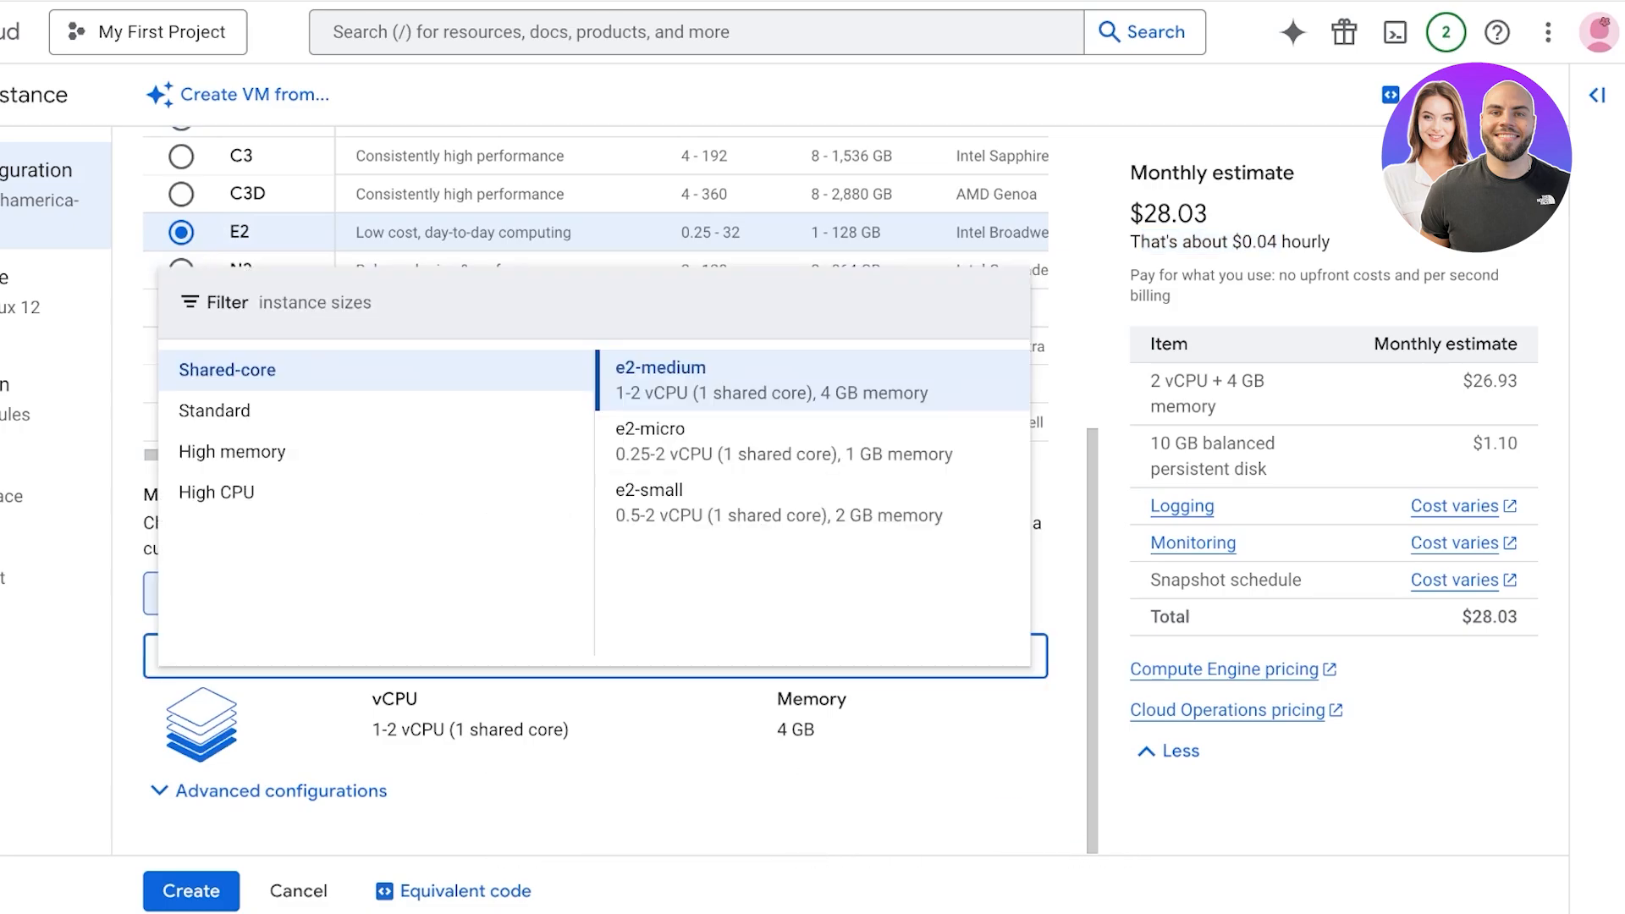
pyautogui.click(192, 891)
pyautogui.click(191, 891)
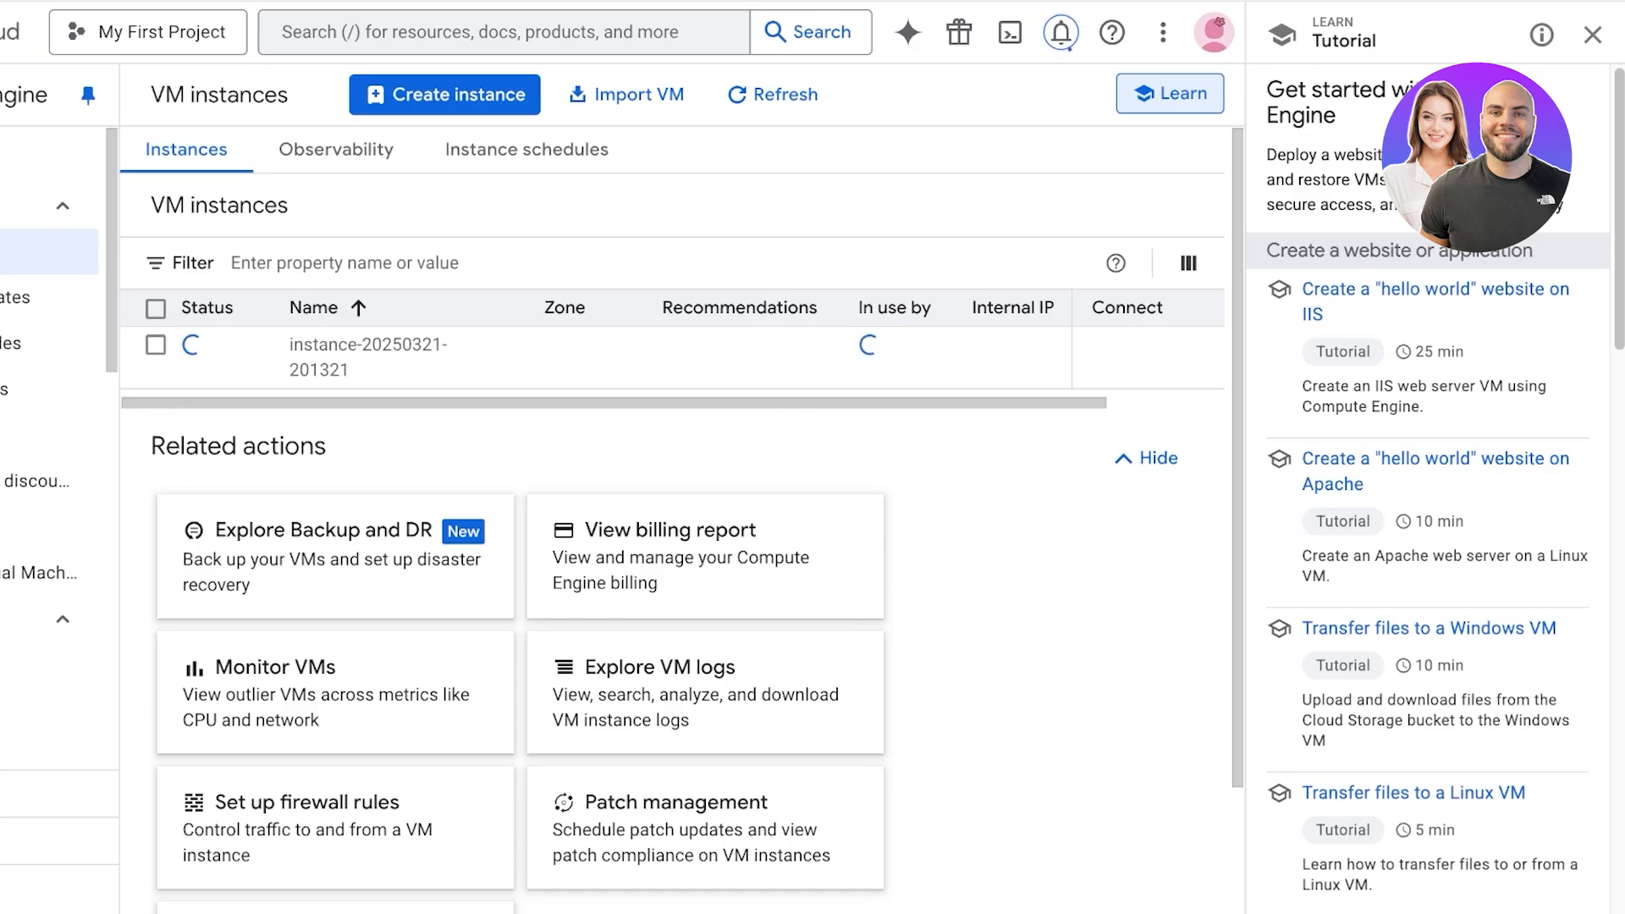
# - Check the progress of the new VM instance's creation in the notifications and the instance list
pyautogui.scroll(-1, 643, 406)
pyautogui.scroll(1, 643, 406)
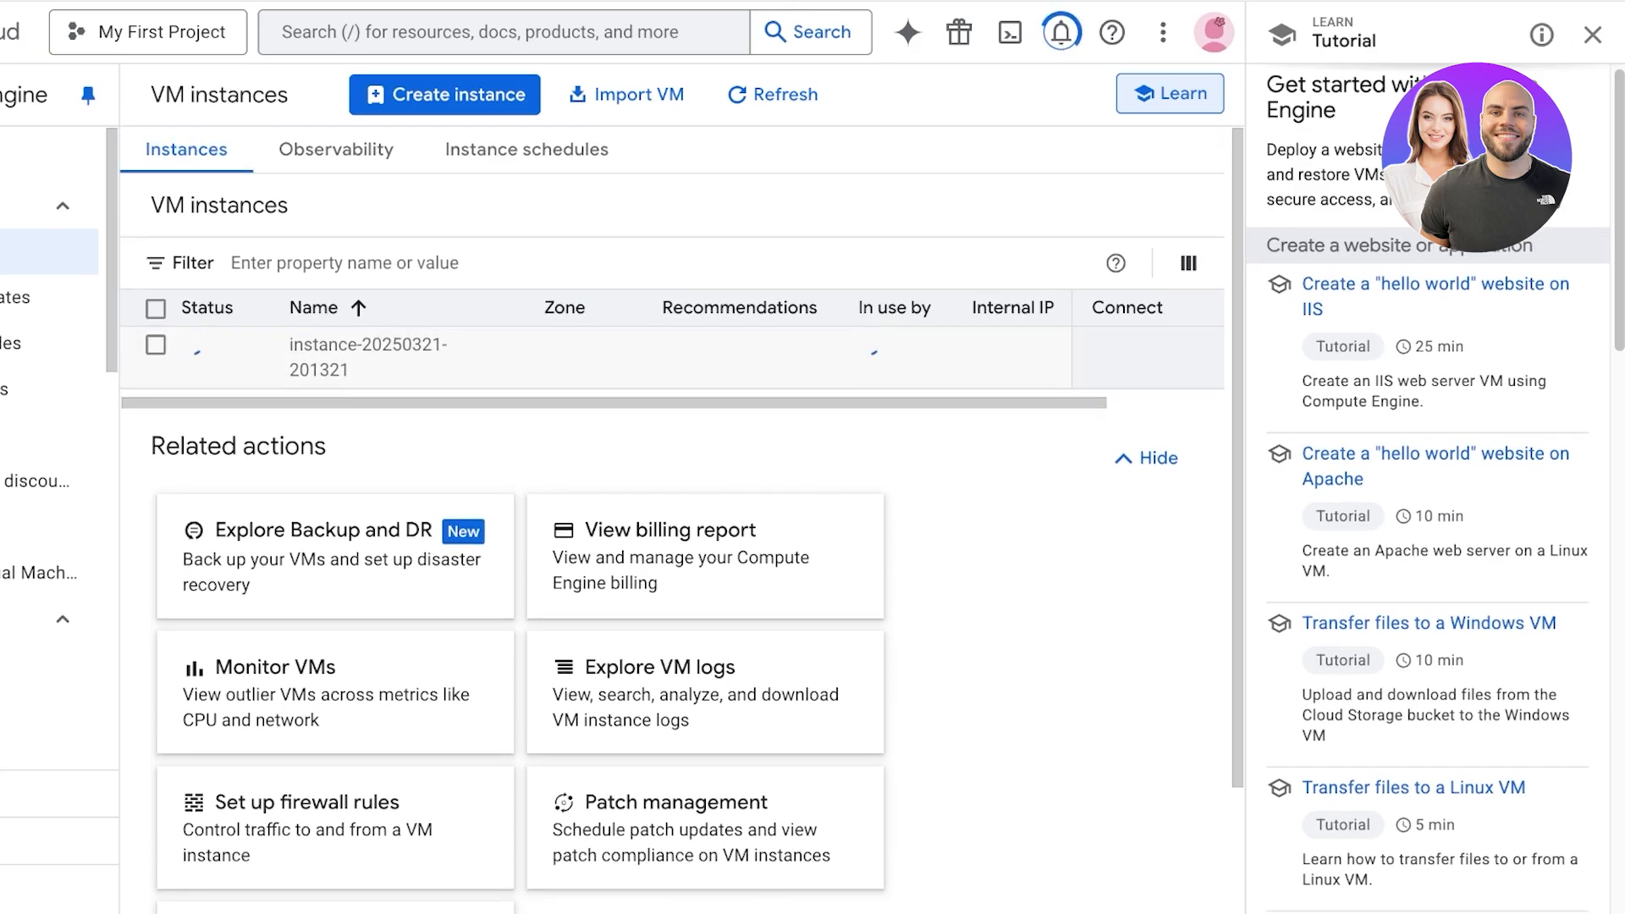
pyautogui.click(1060, 33)
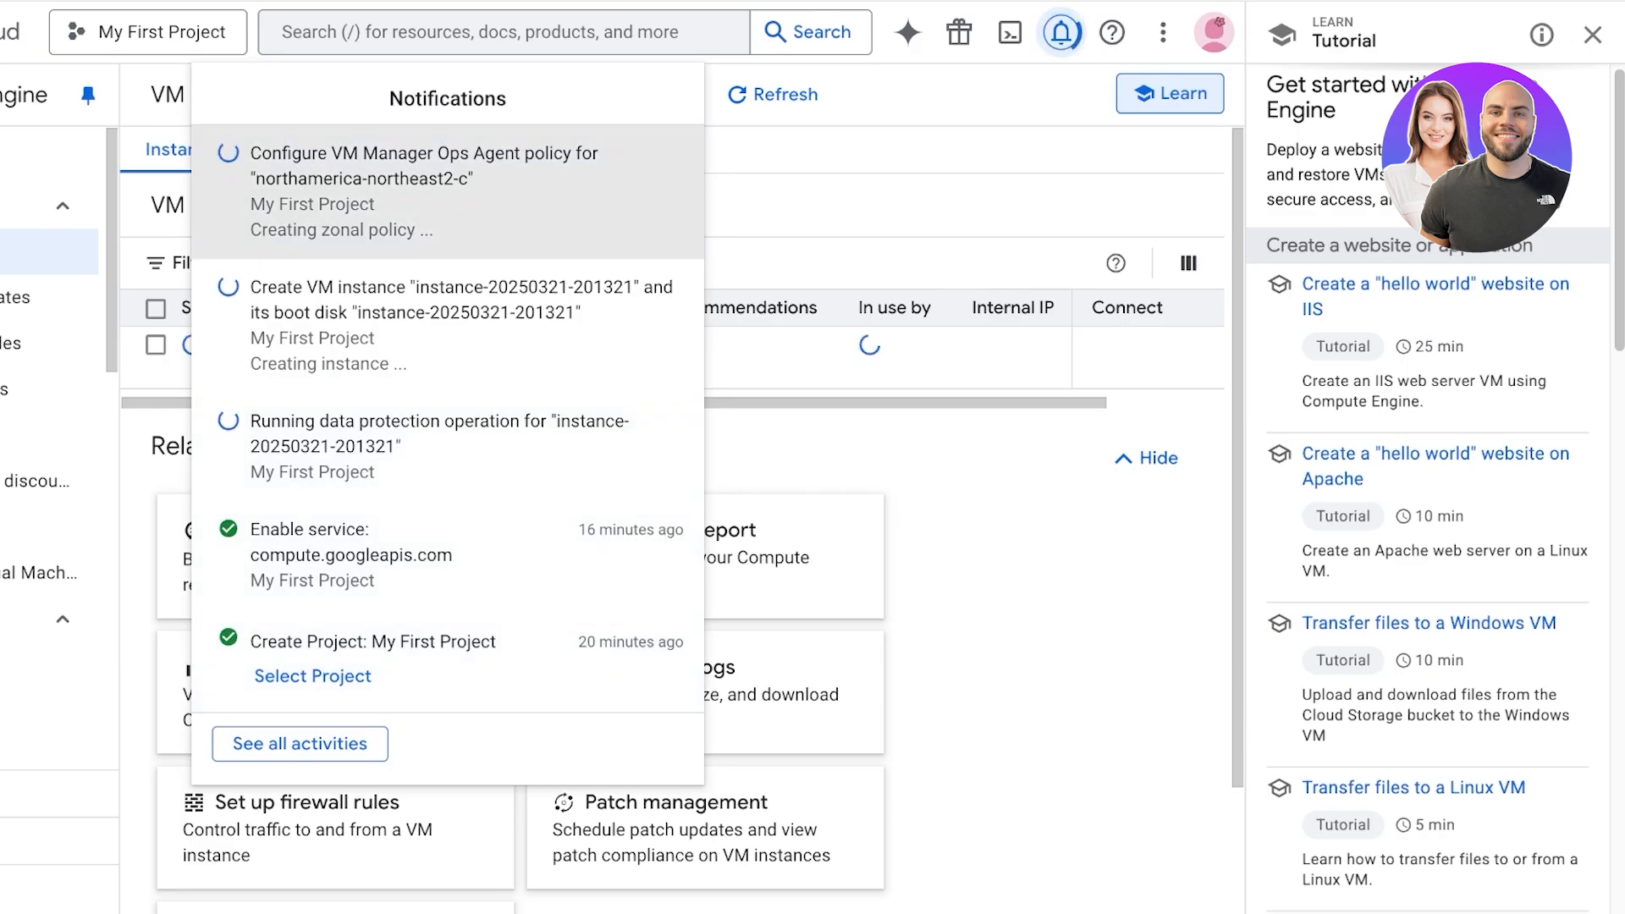
pyautogui.click(1060, 34)
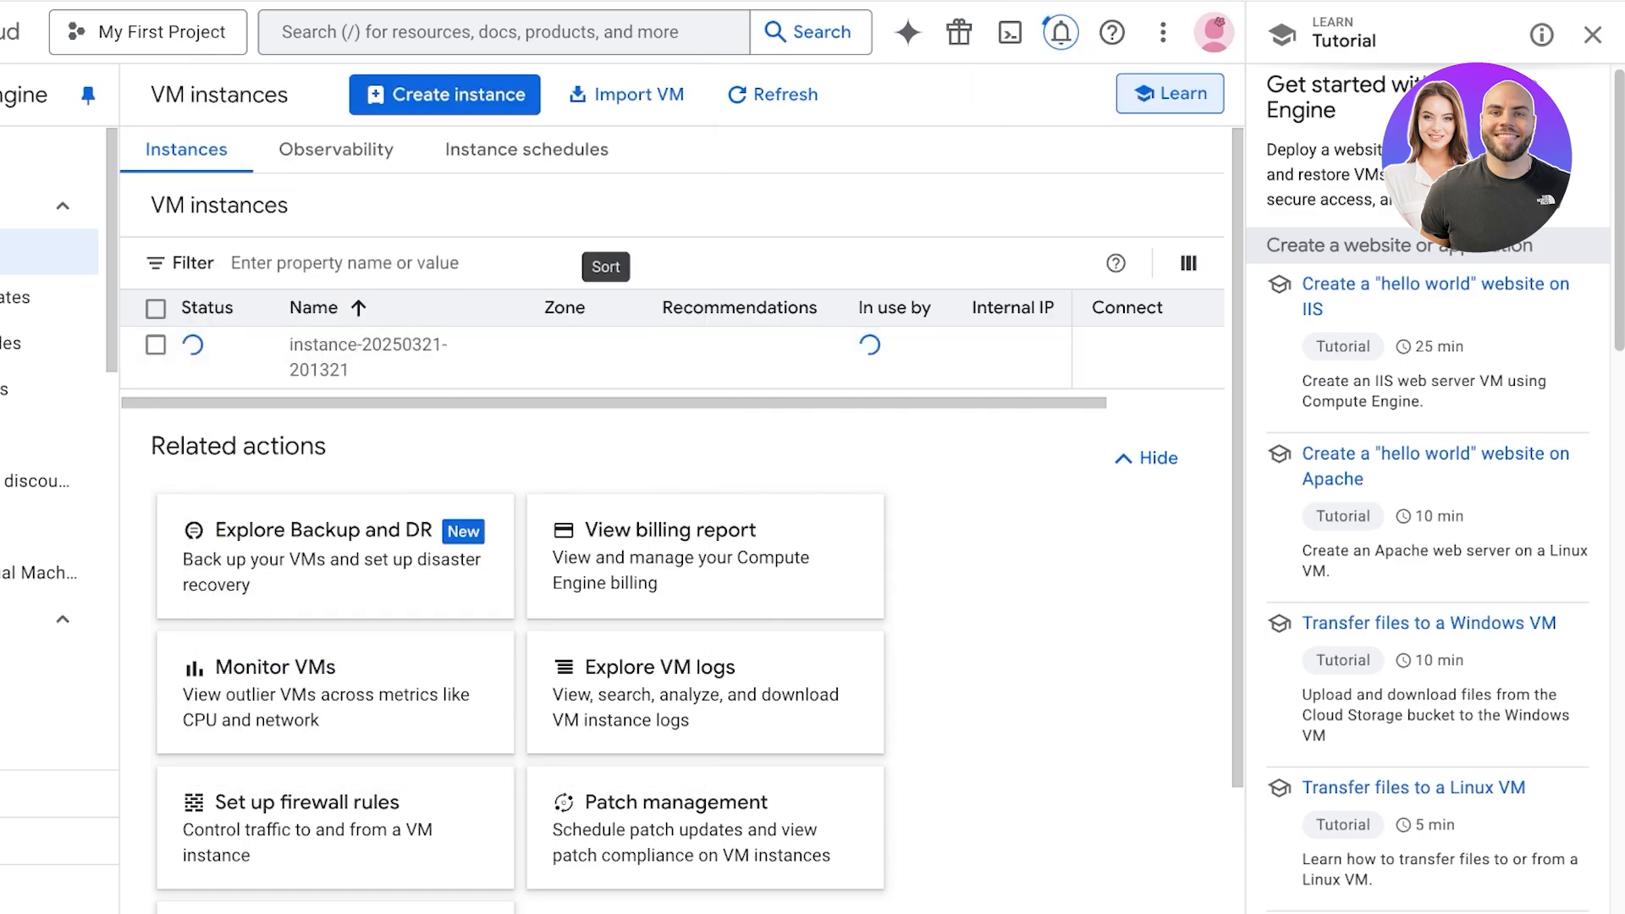
pyautogui.scroll(-2, 592, 309)
pyautogui.scroll(2, 673, 520)
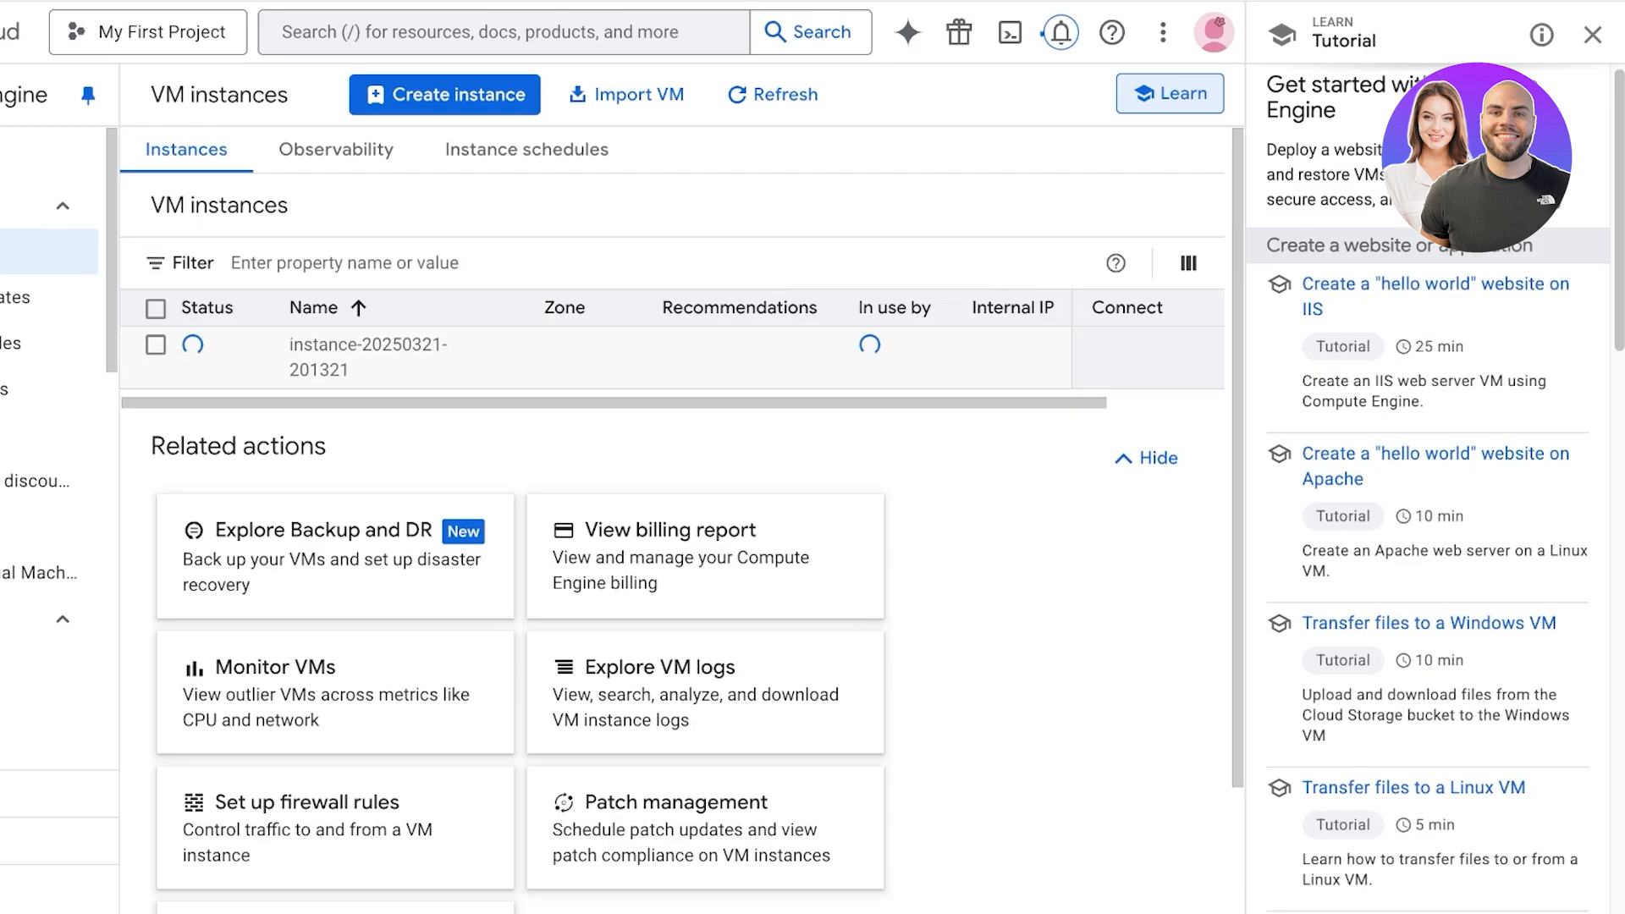
pyautogui.scroll(-1, 334, 541)
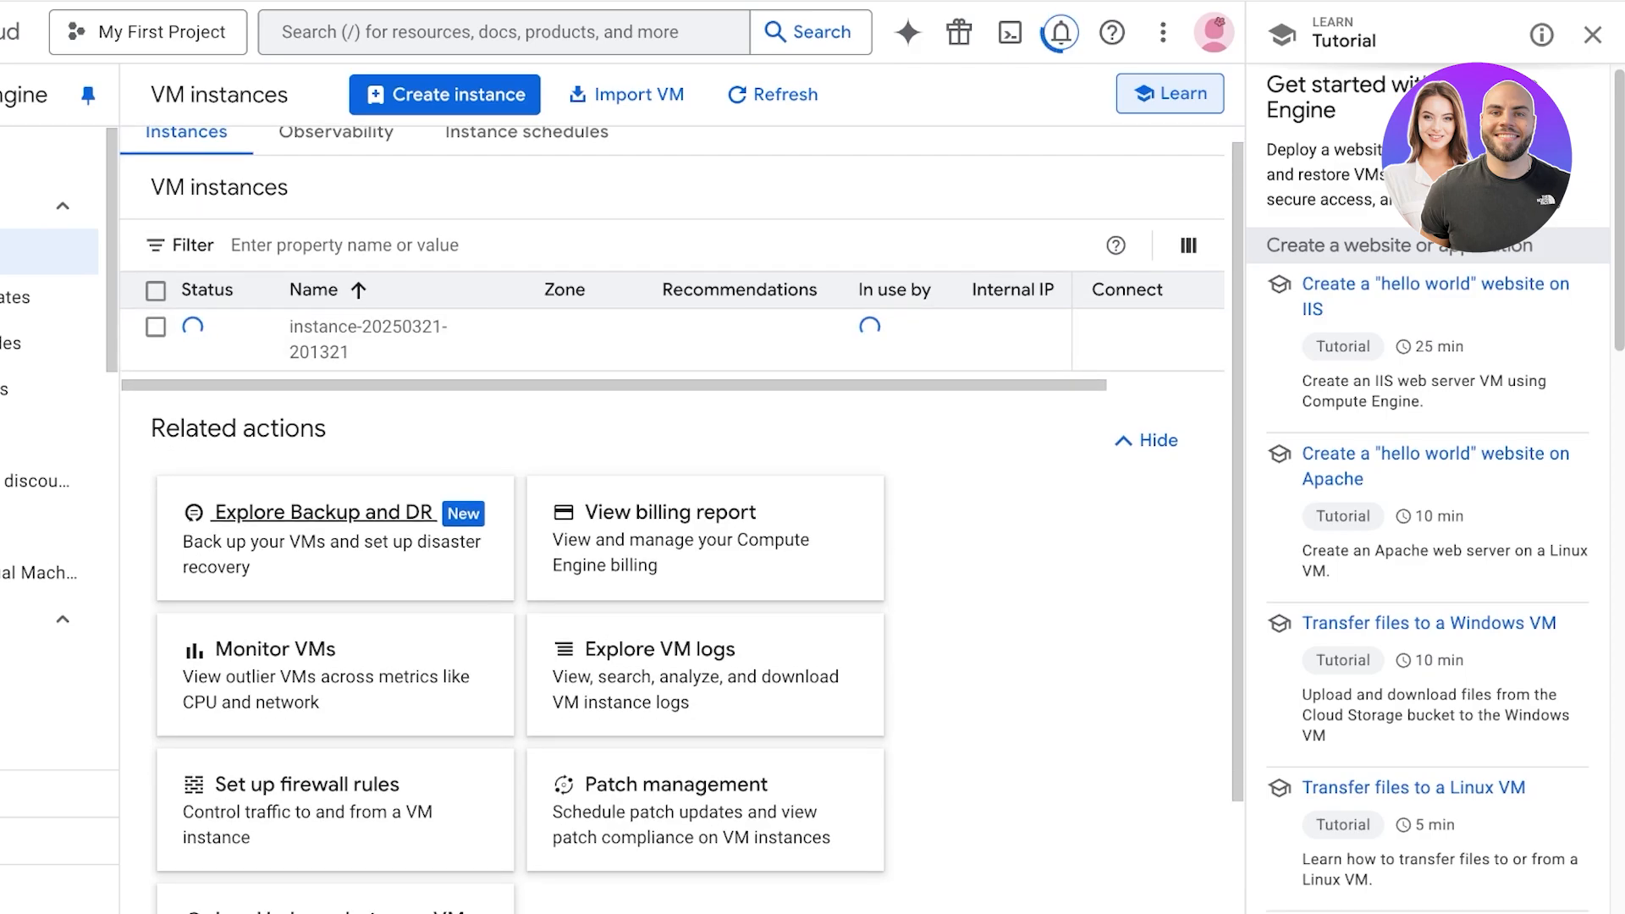
# - Open the new VM instance from the instance list and review its basic information
pyautogui.click(1146, 440)
pyautogui.click(1154, 457)
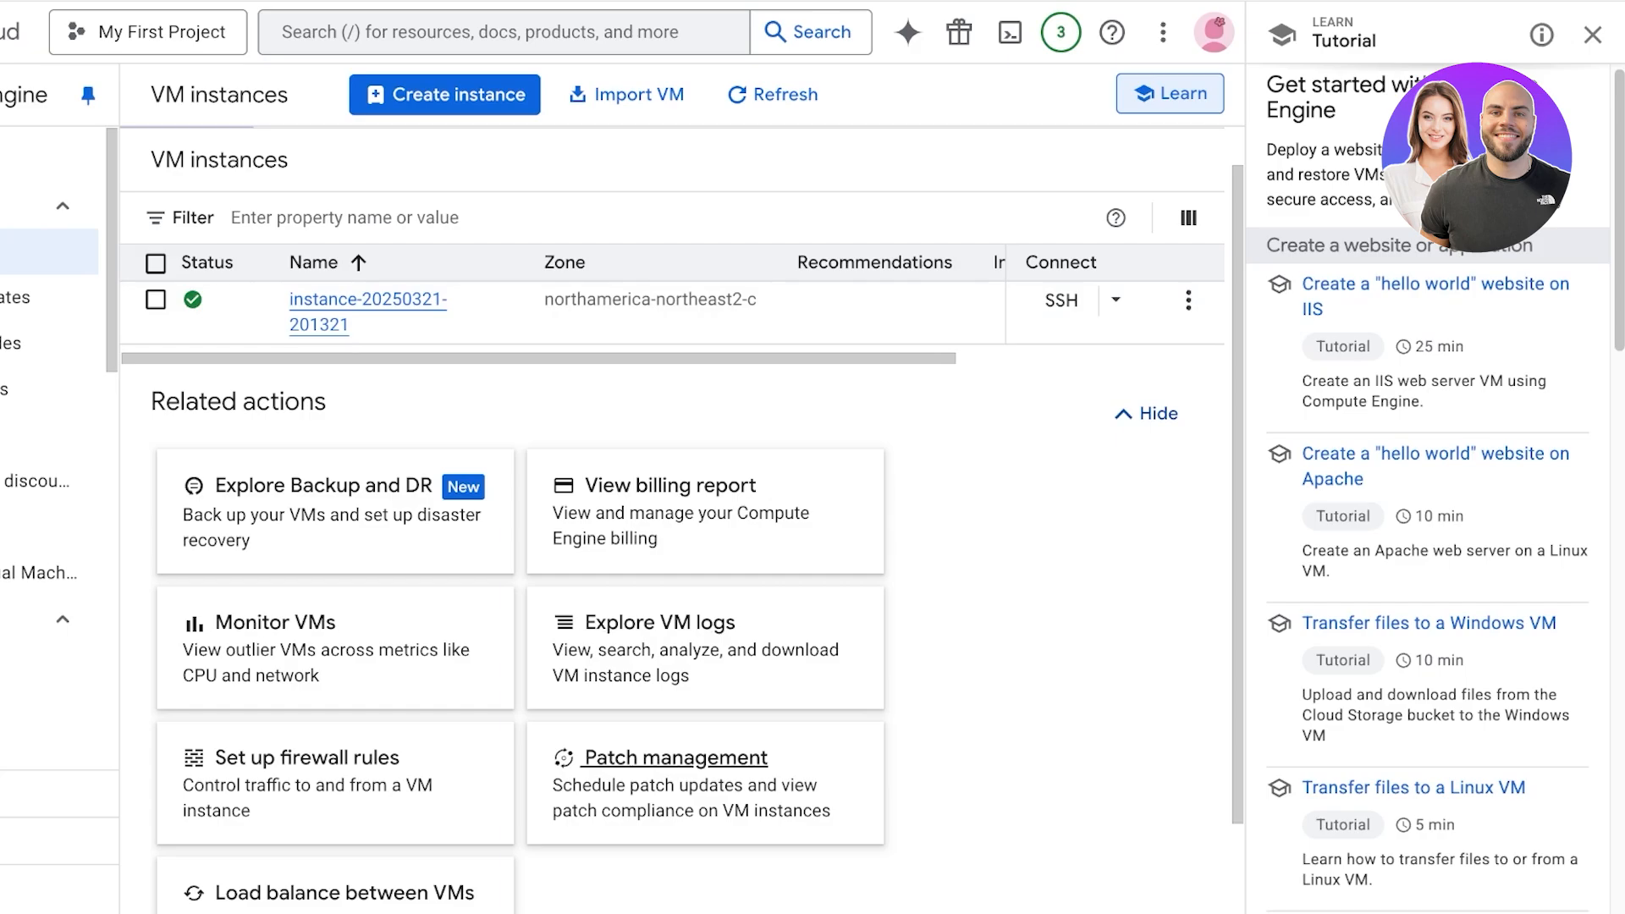
pyautogui.scroll(-1, 338, 660)
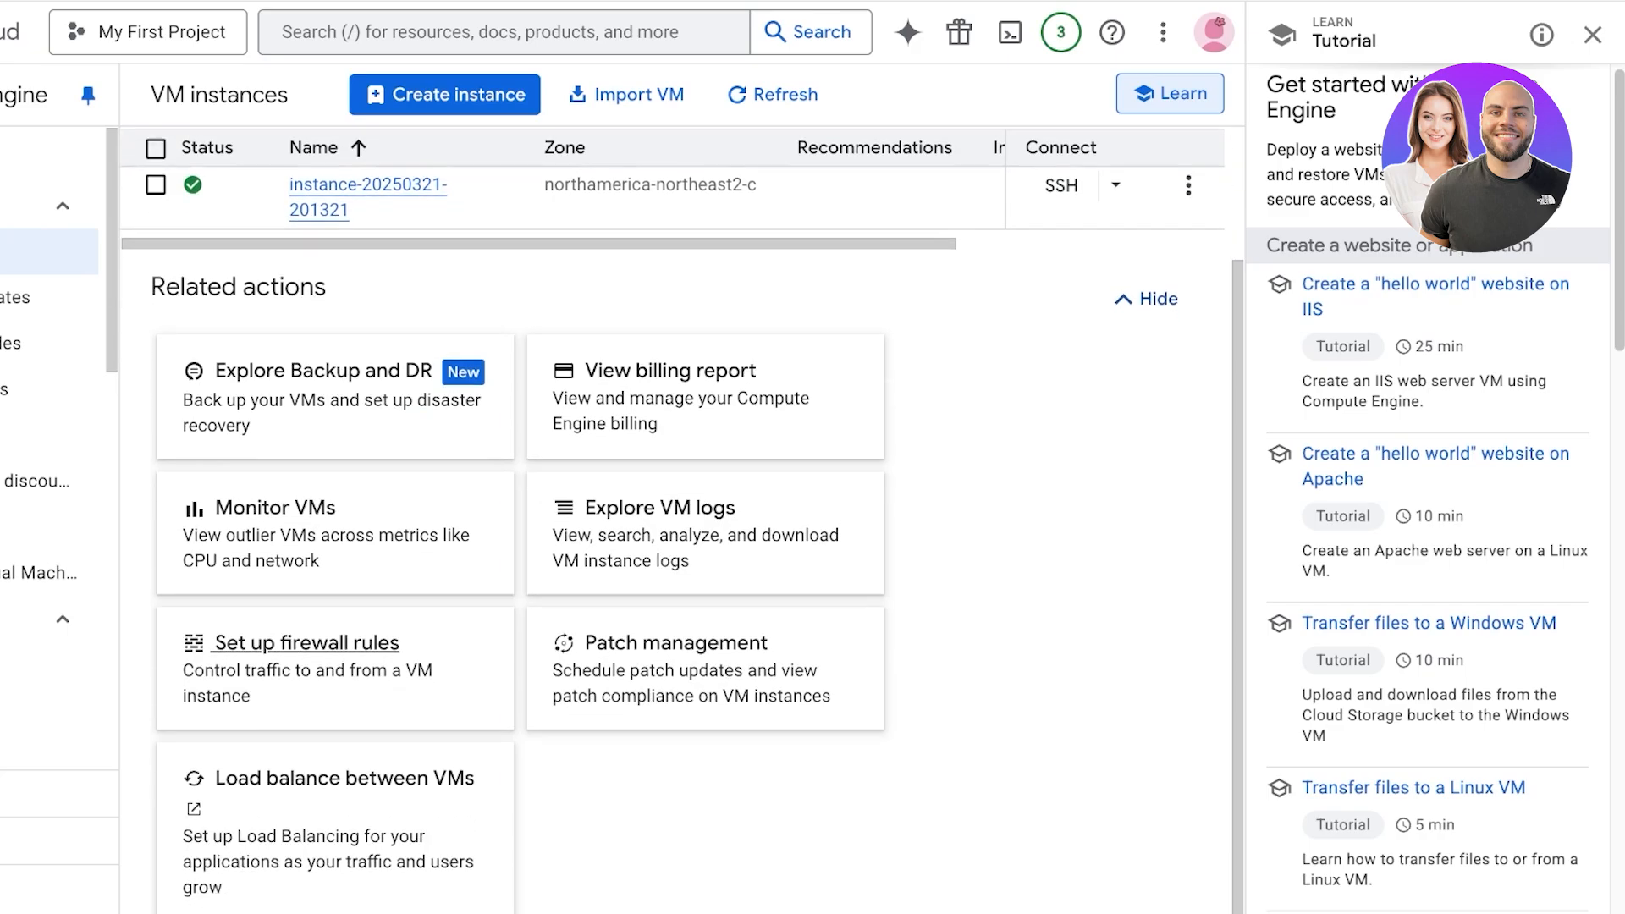
pyautogui.scroll(2, 592, 423)
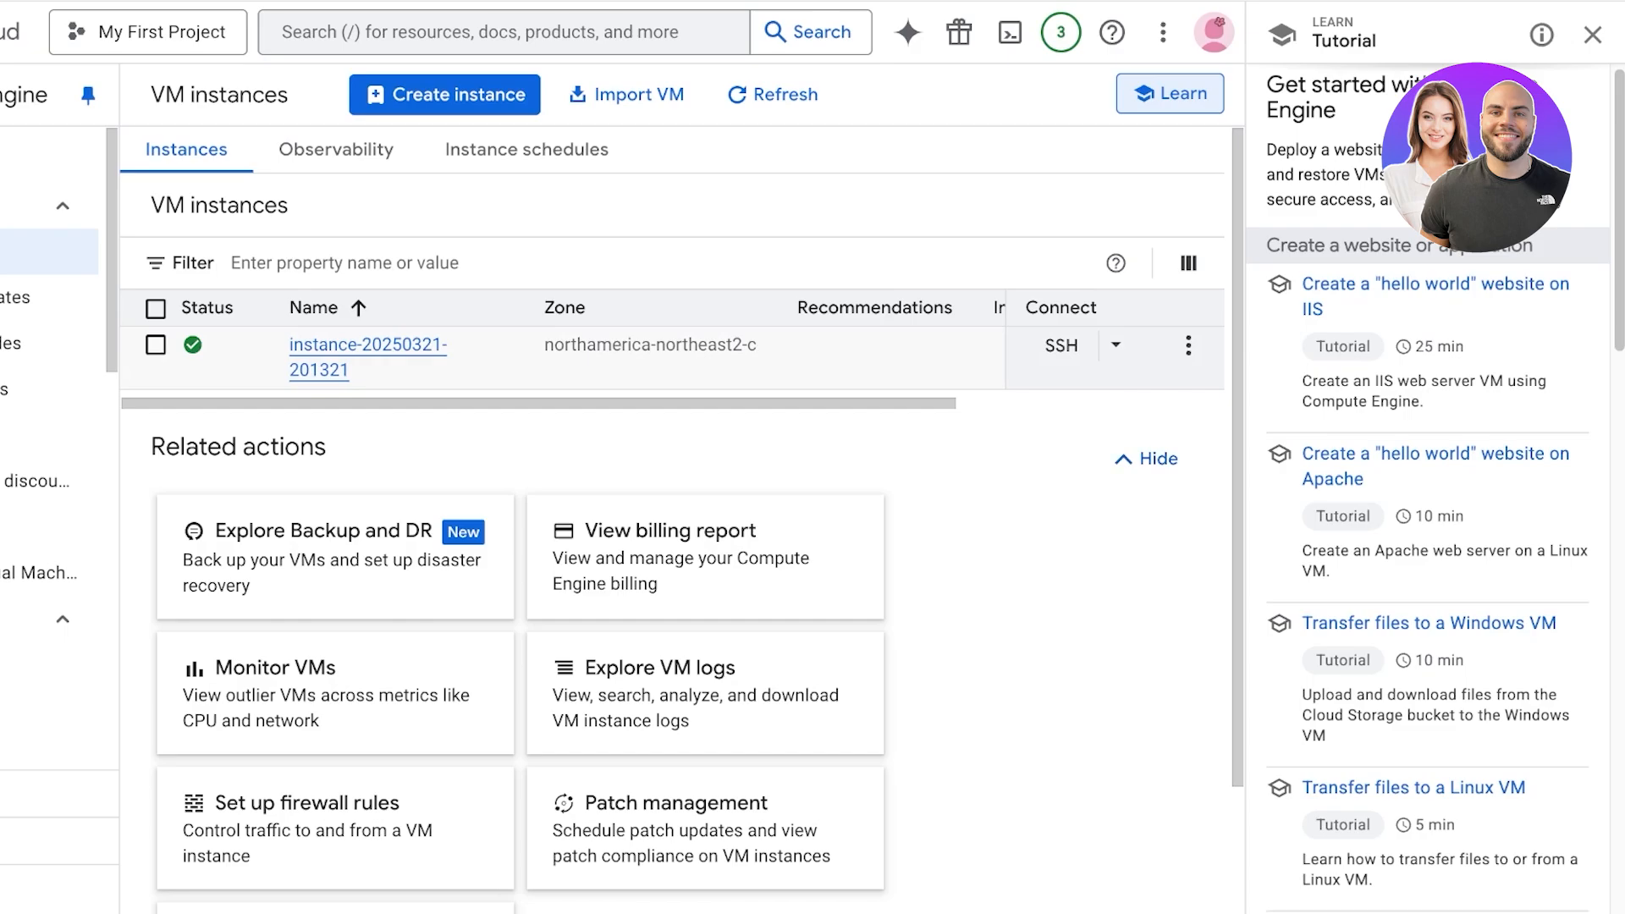
pyautogui.click(368, 346)
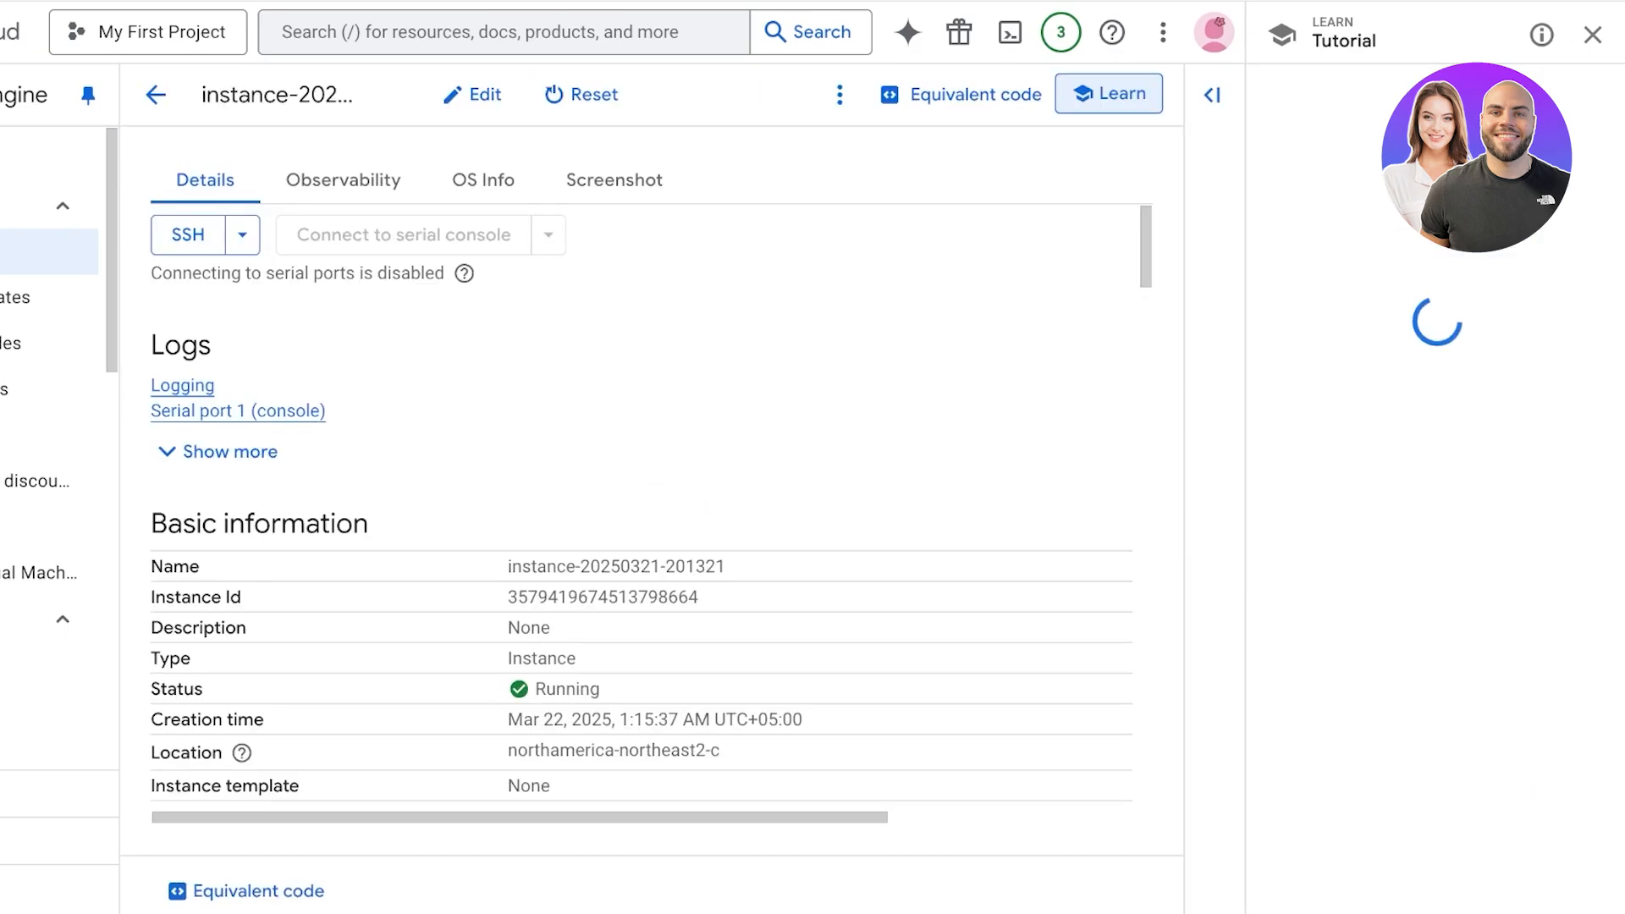
pyautogui.scroll(-5, 643, 508)
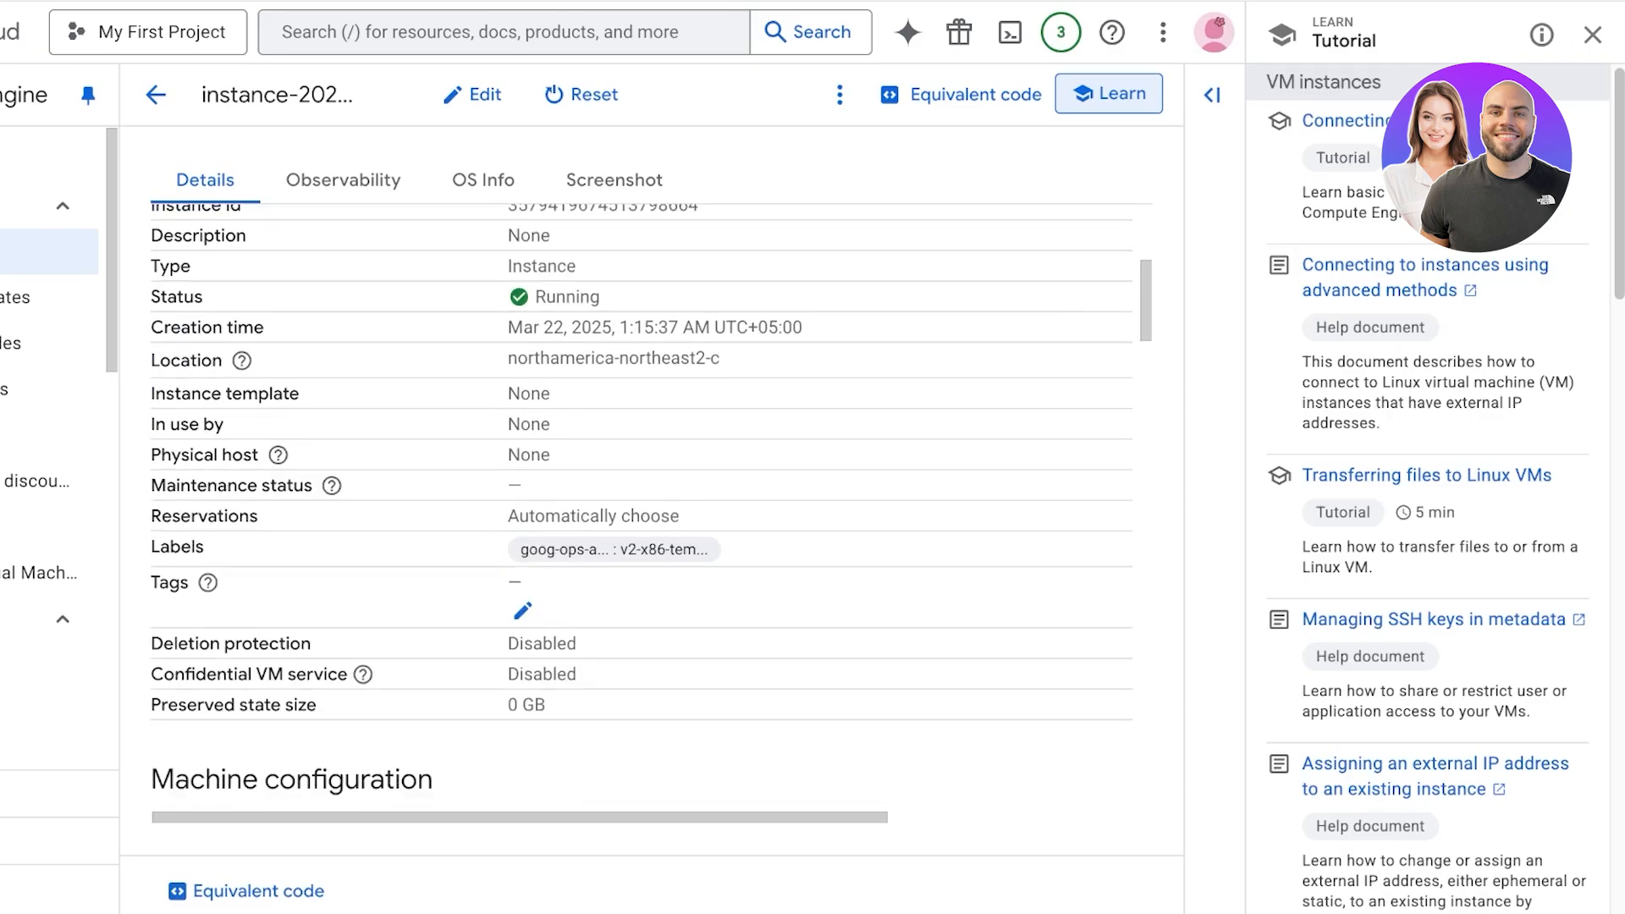
pyautogui.scroll(5, 644, 508)
# - Examine the instance's observability metrics and available management actions, along with its networking and firewall details
pyautogui.click(343, 180)
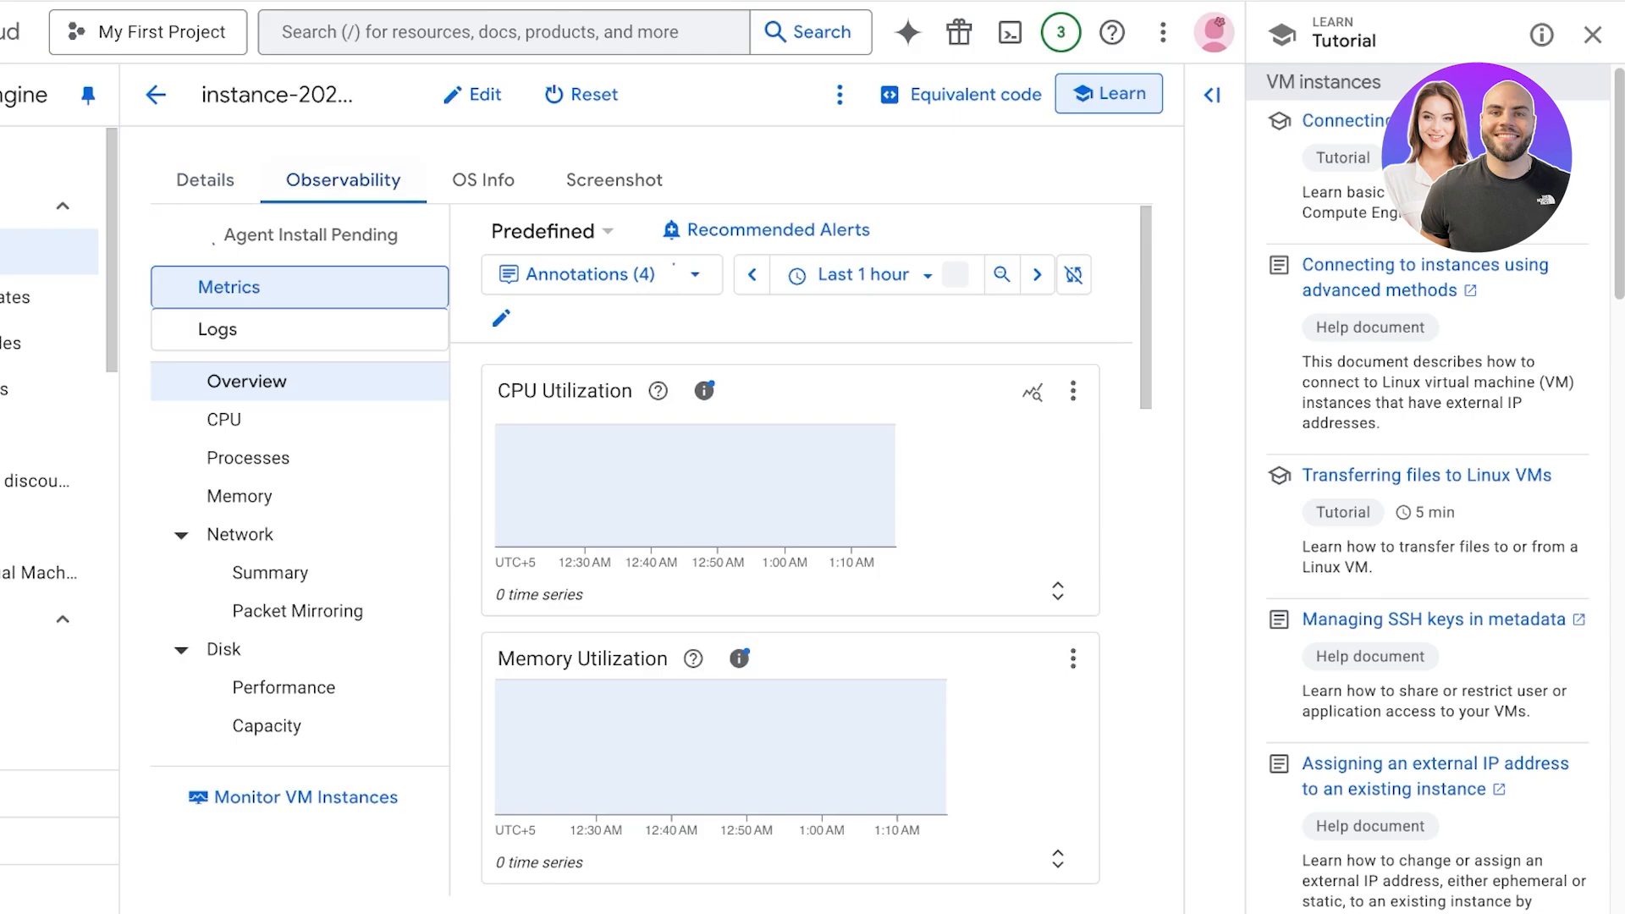
pyautogui.click(205, 180)
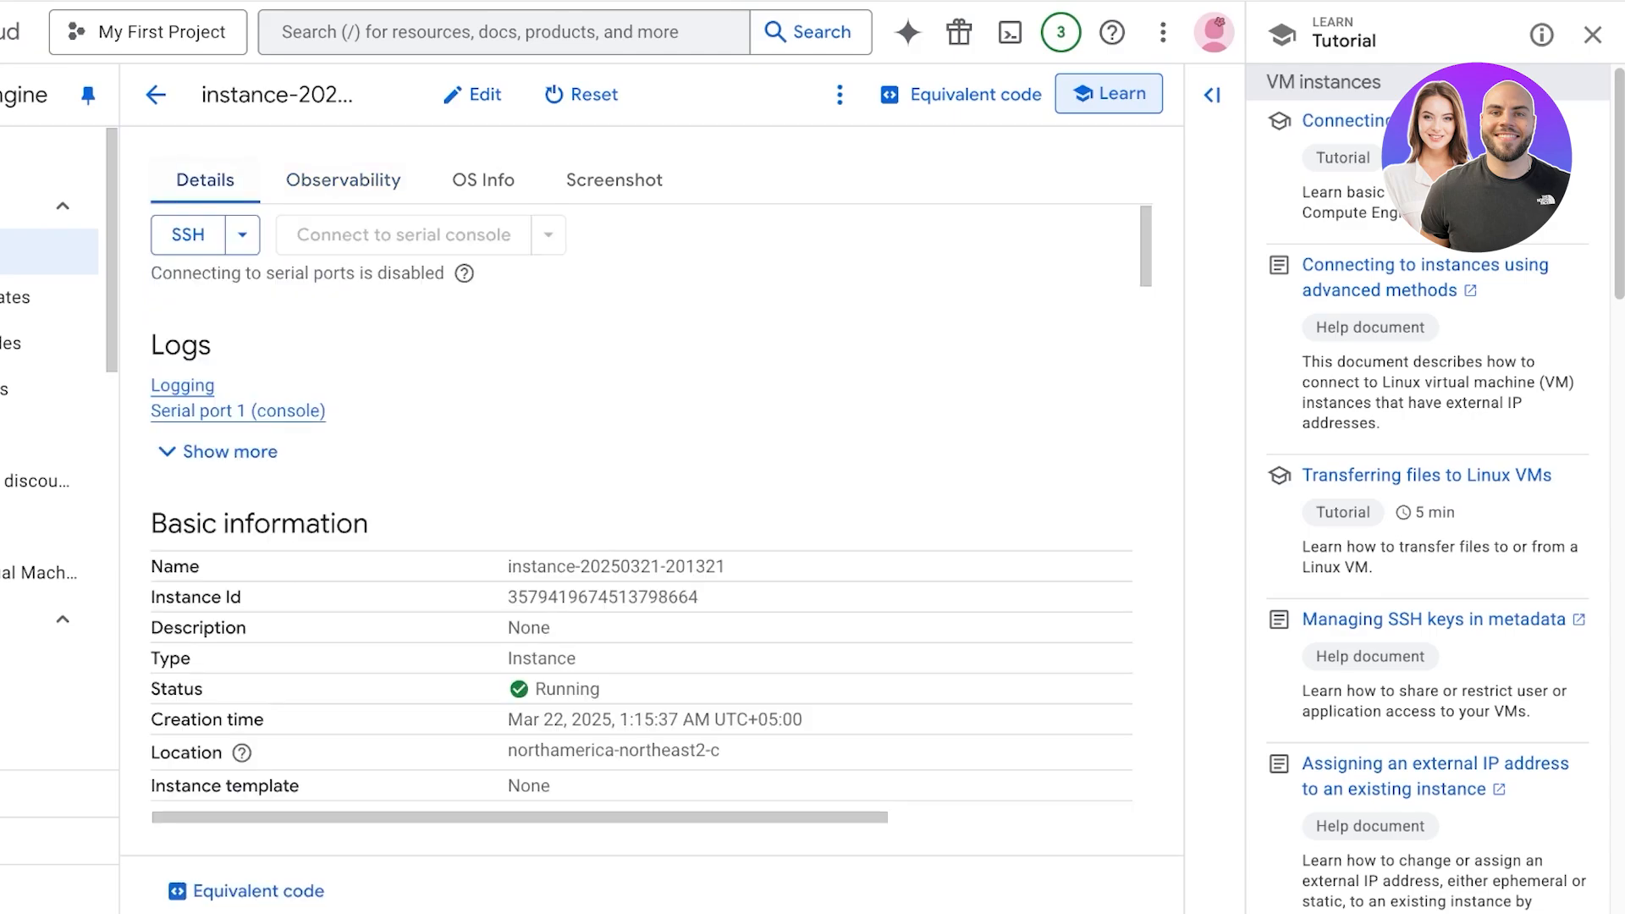
pyautogui.click(840, 95)
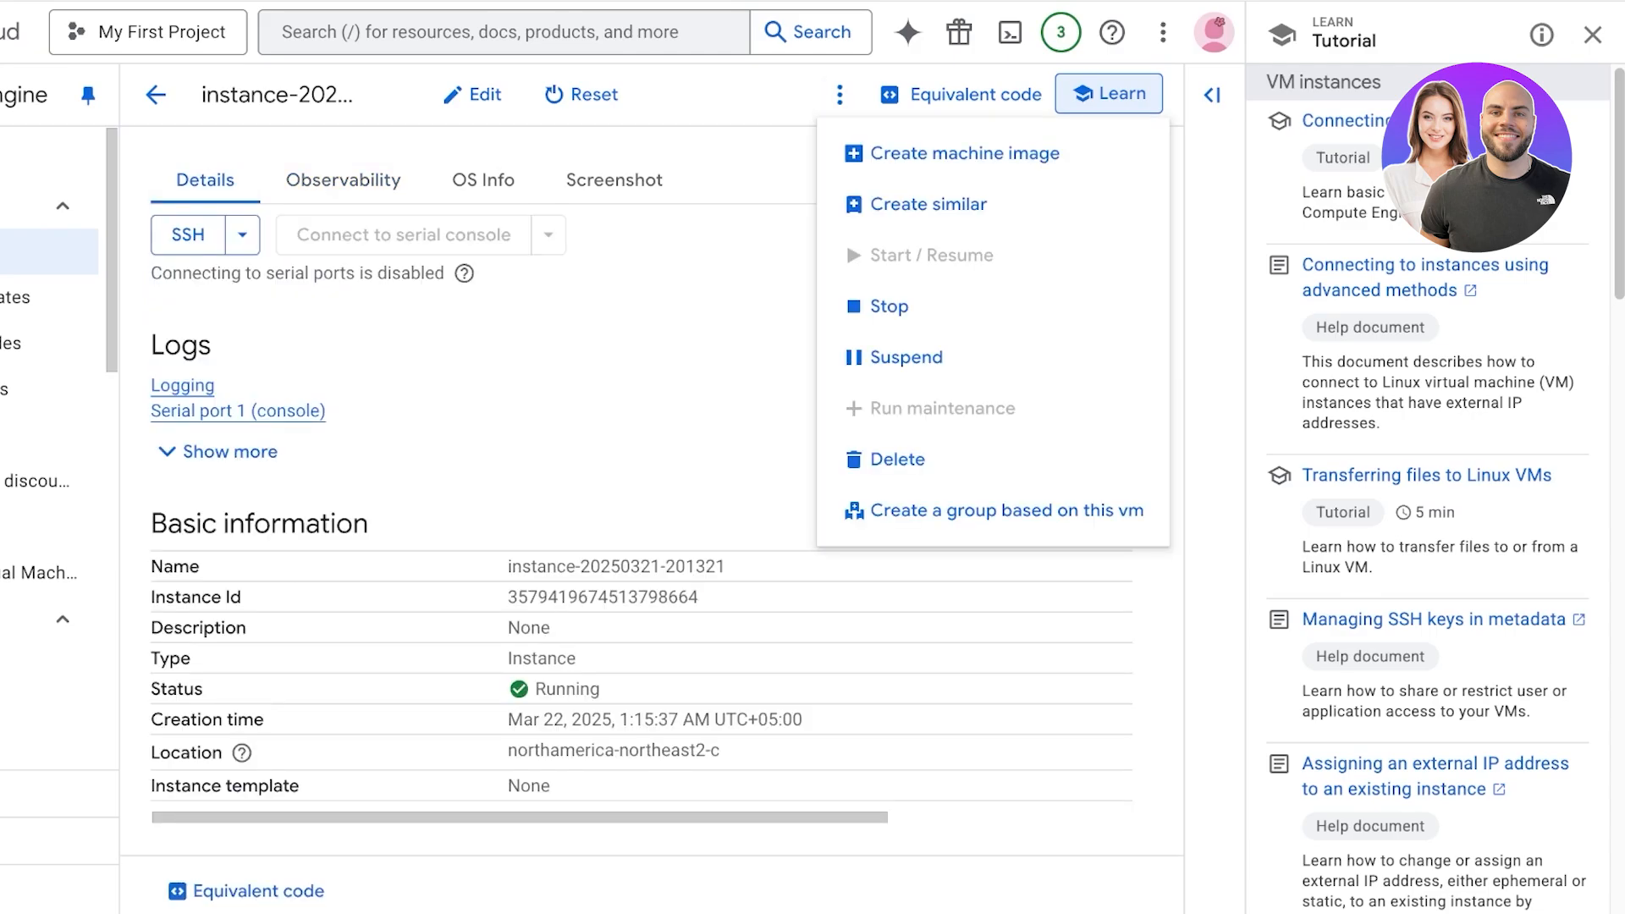
pyautogui.press('Escape')
pyautogui.scroll(-2, 641, 504)
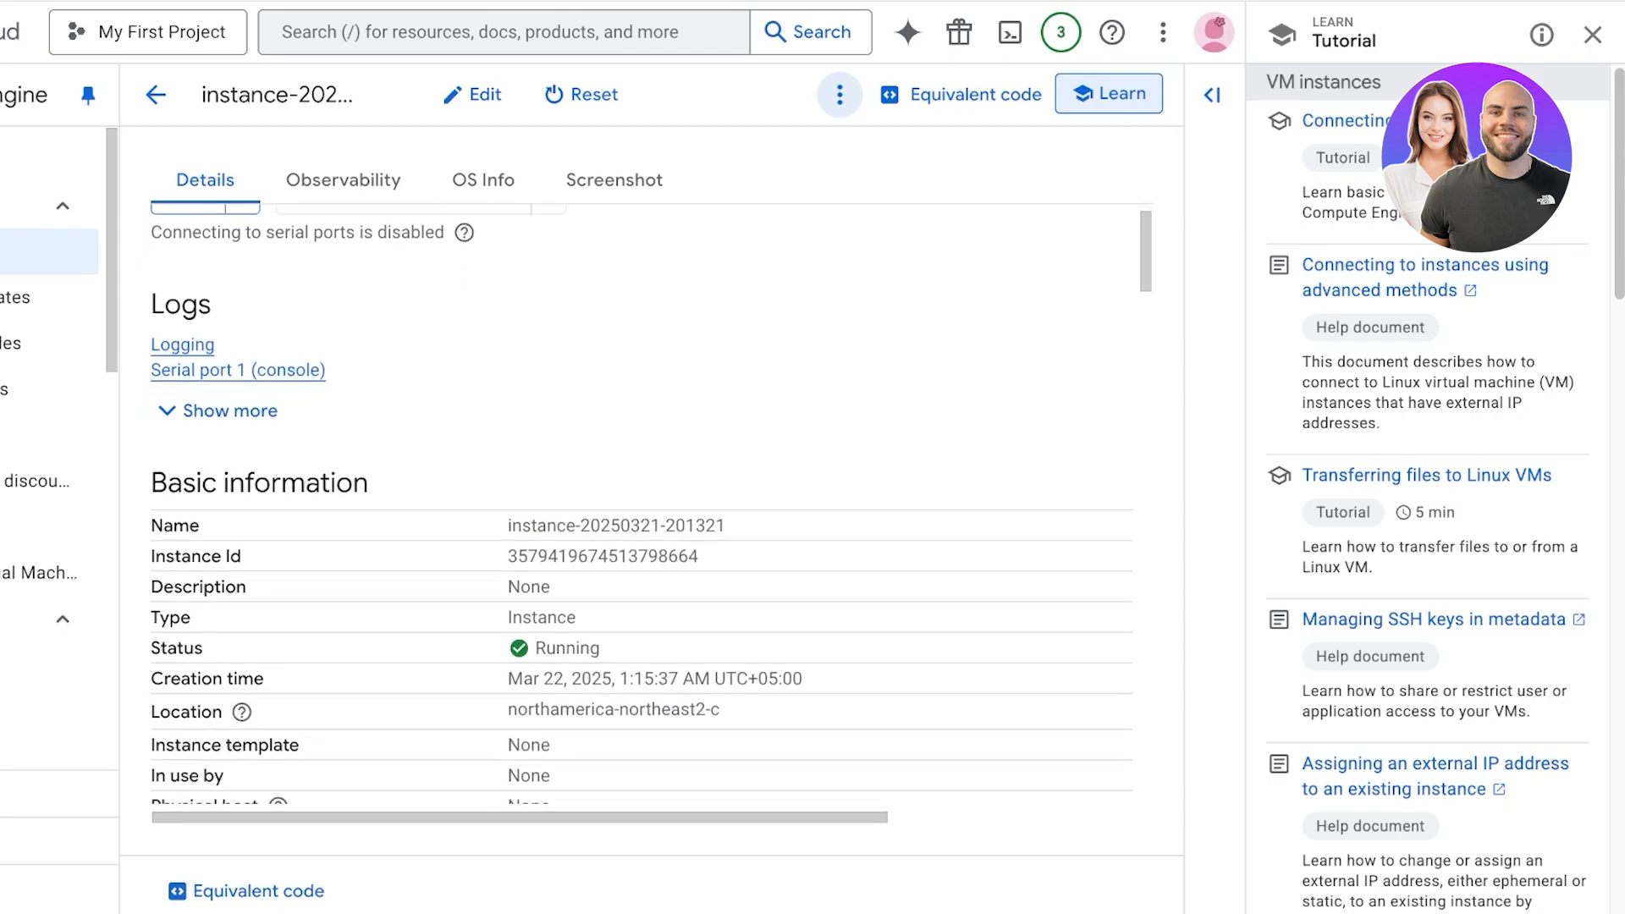
pyautogui.scroll(-15, 642, 504)
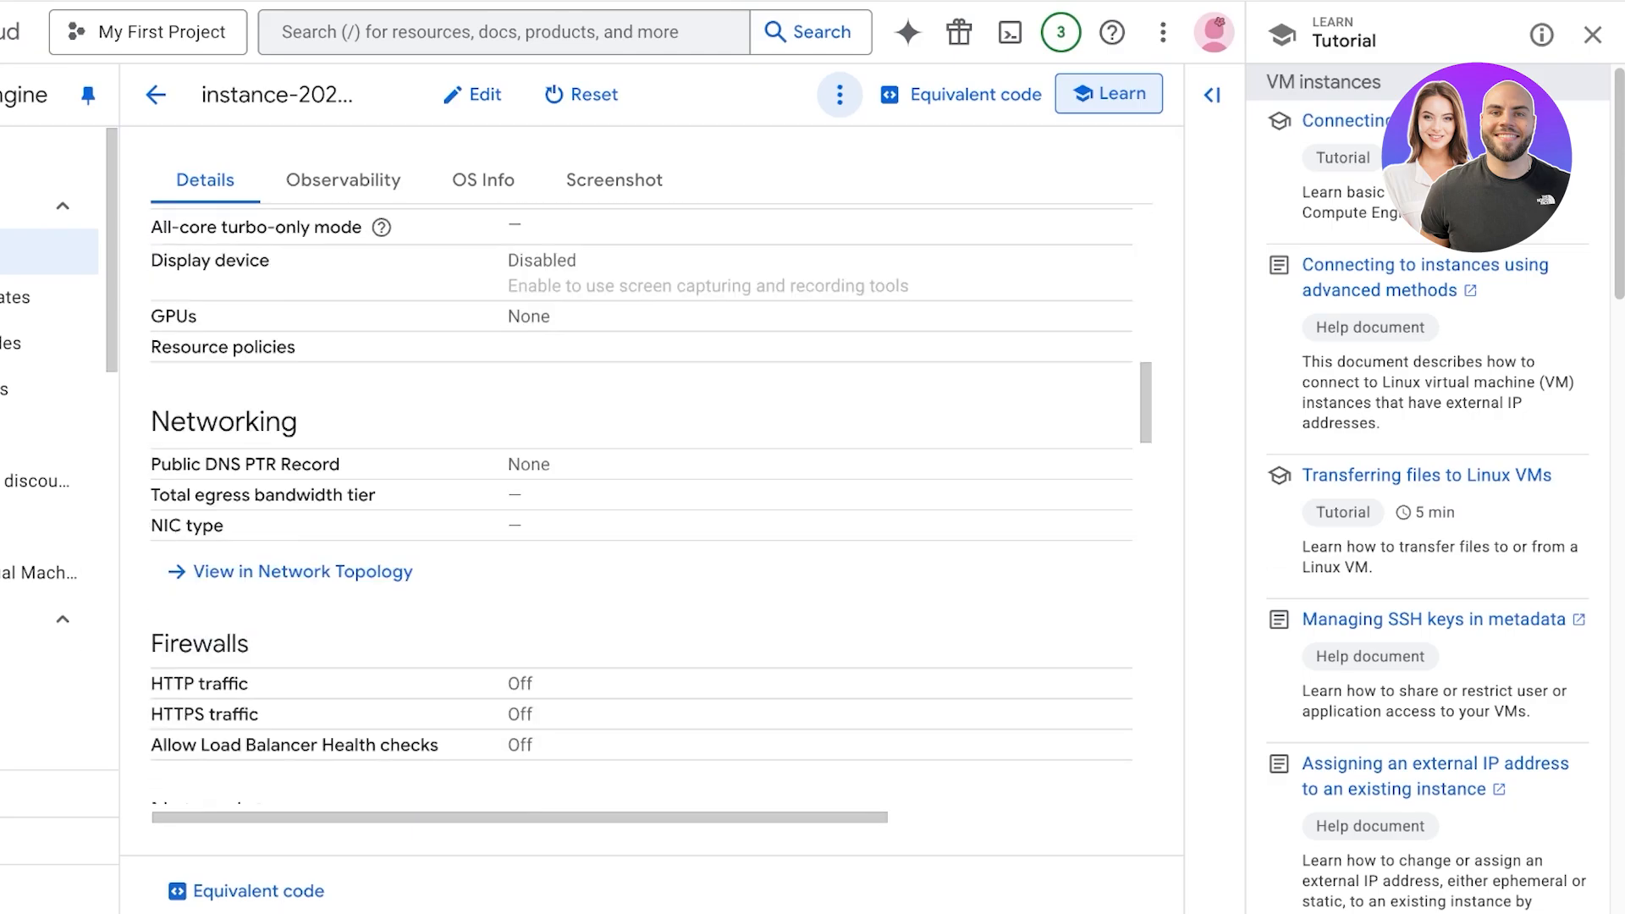
pyautogui.scroll(17, 642, 504)
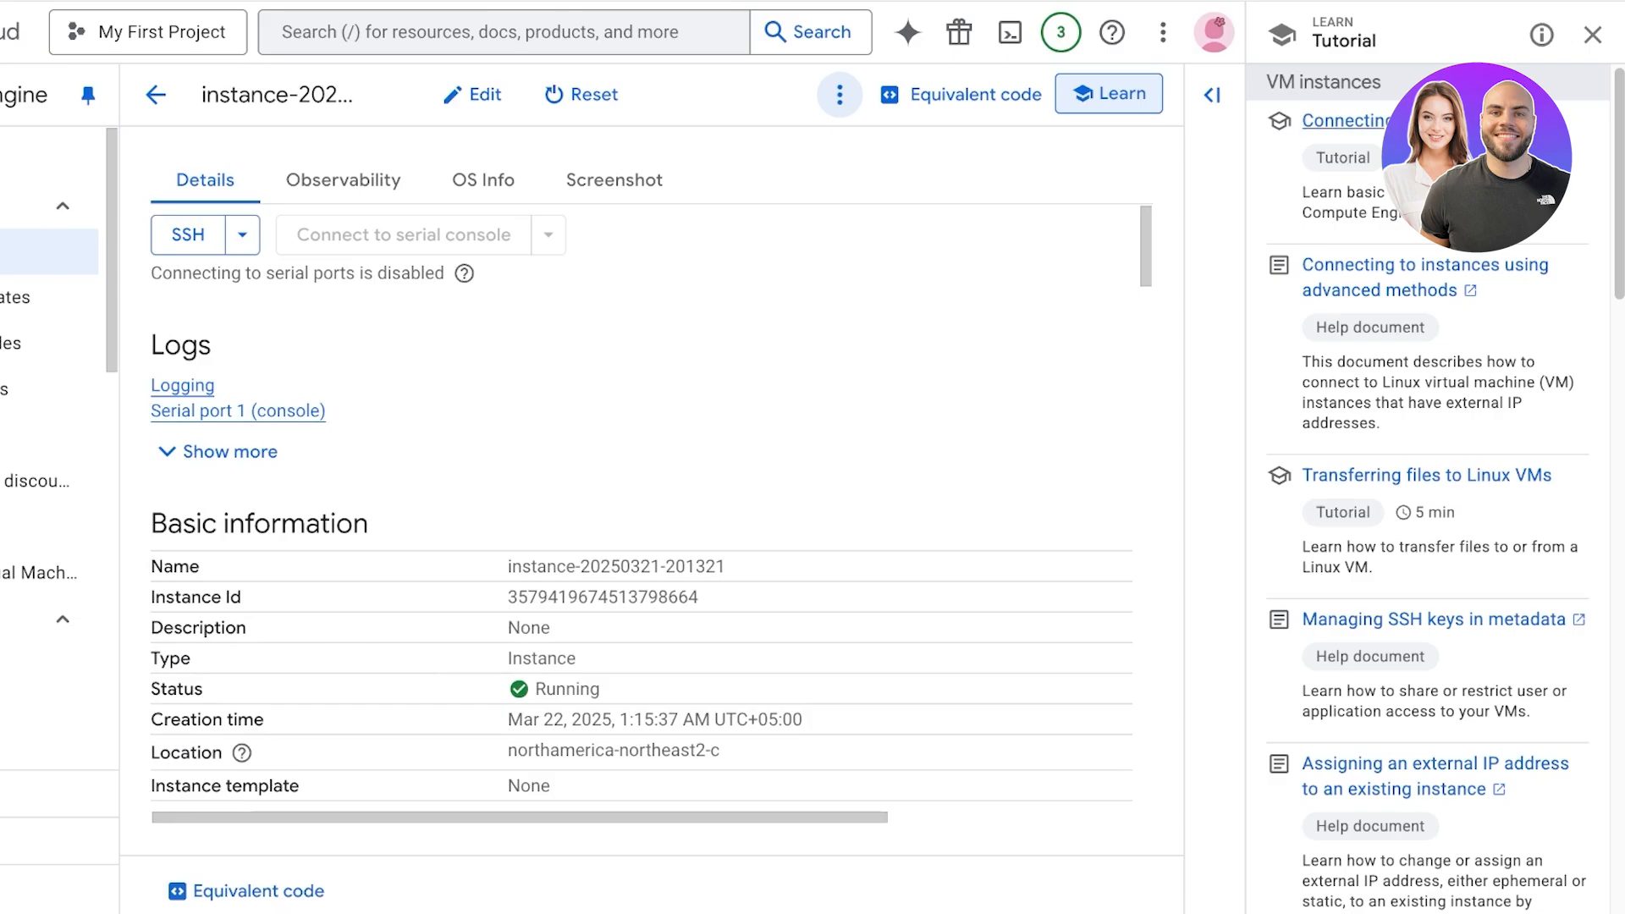
# - Read the tutorial on connecting to VM instances and view the instance's available SSH connection options
pyautogui.click(1343, 121)
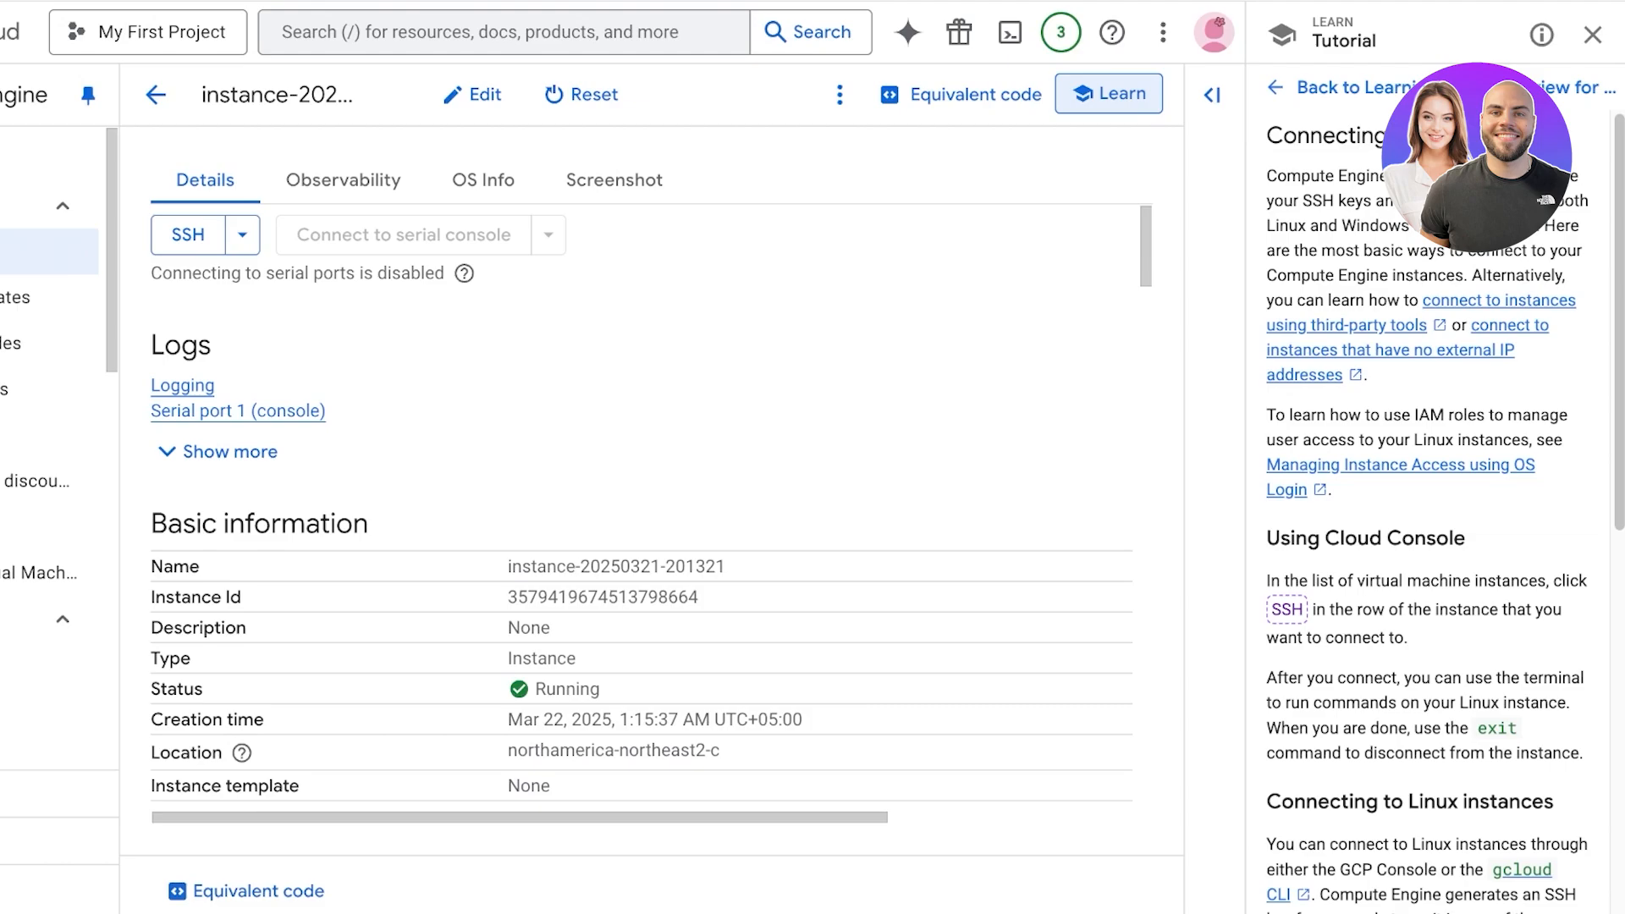
pyautogui.scroll(-4, 1439, 507)
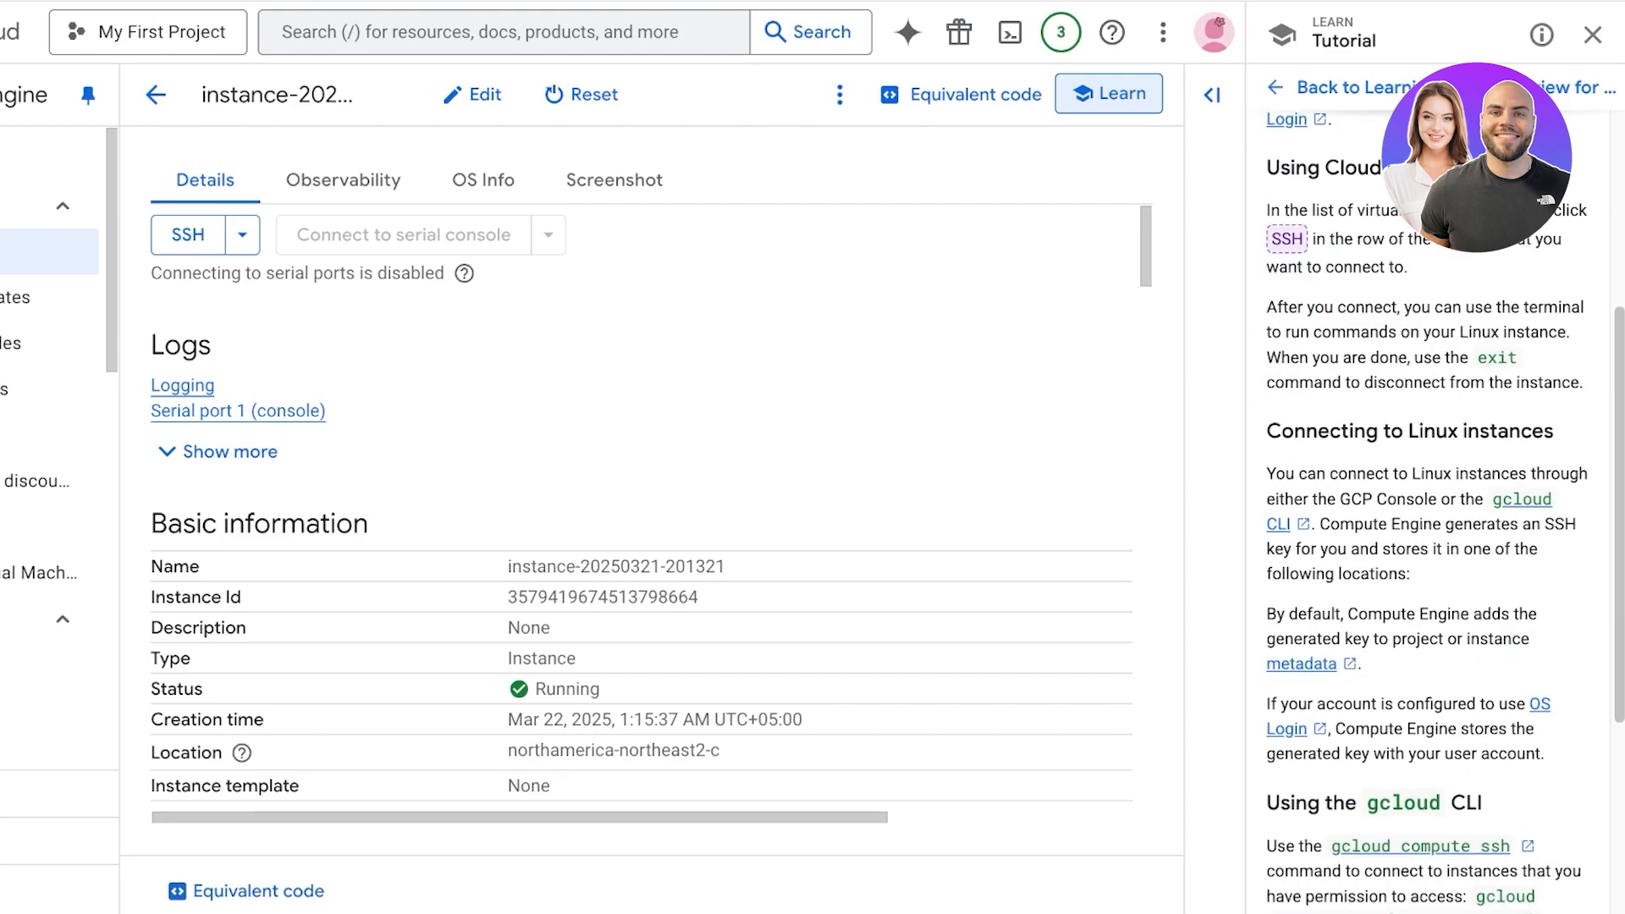
pyautogui.click(1287, 240)
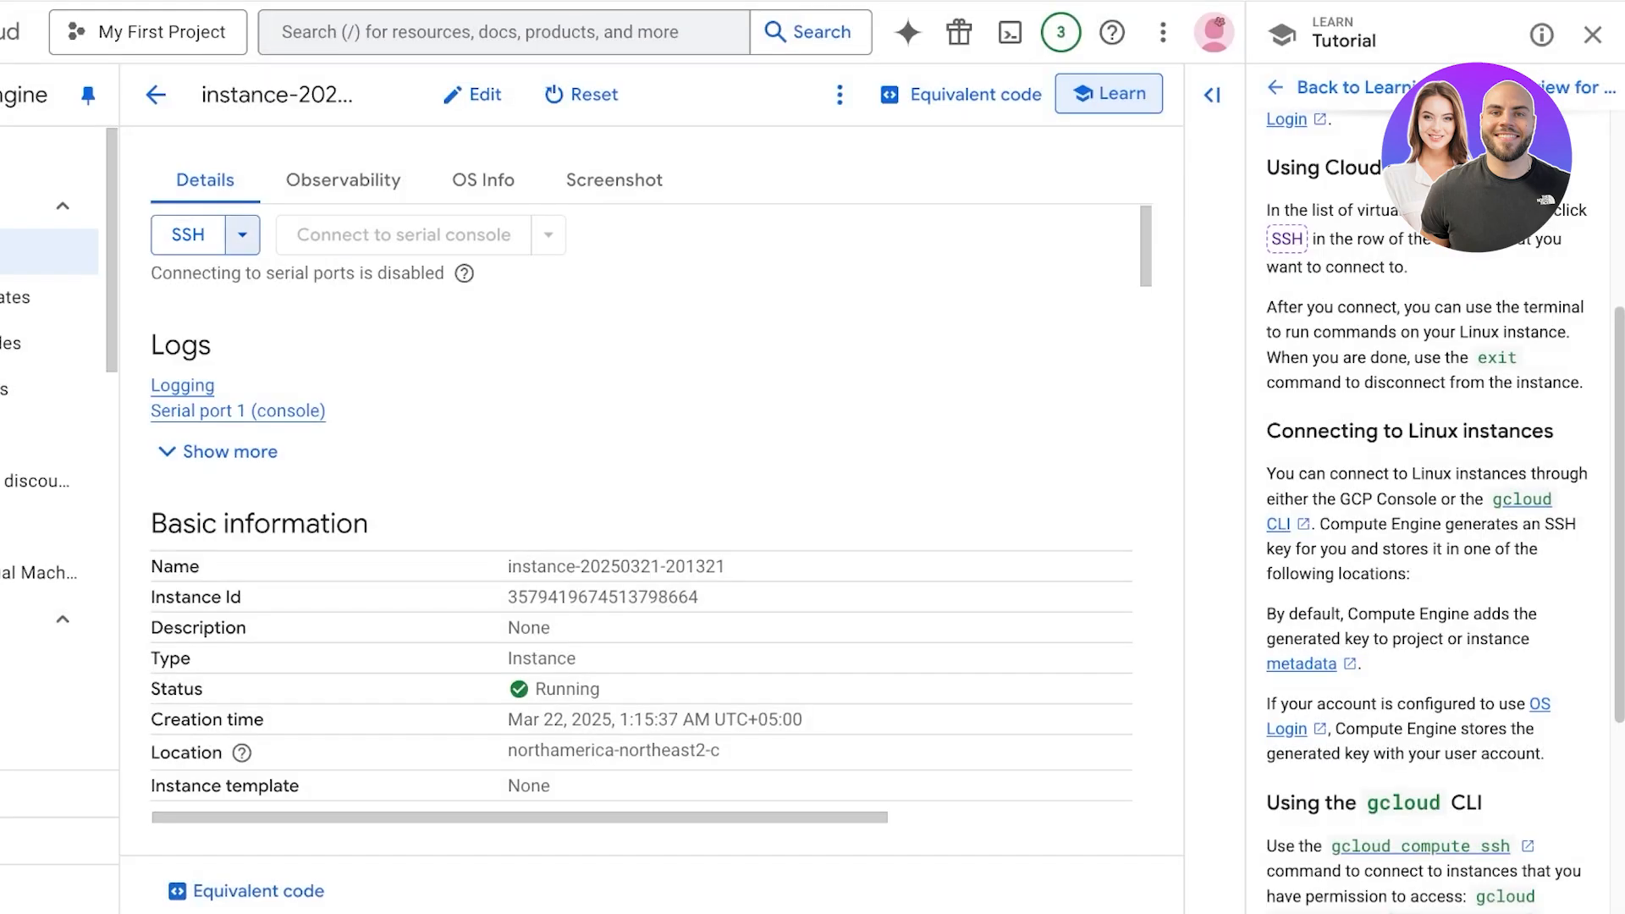
pyautogui.click(243, 235)
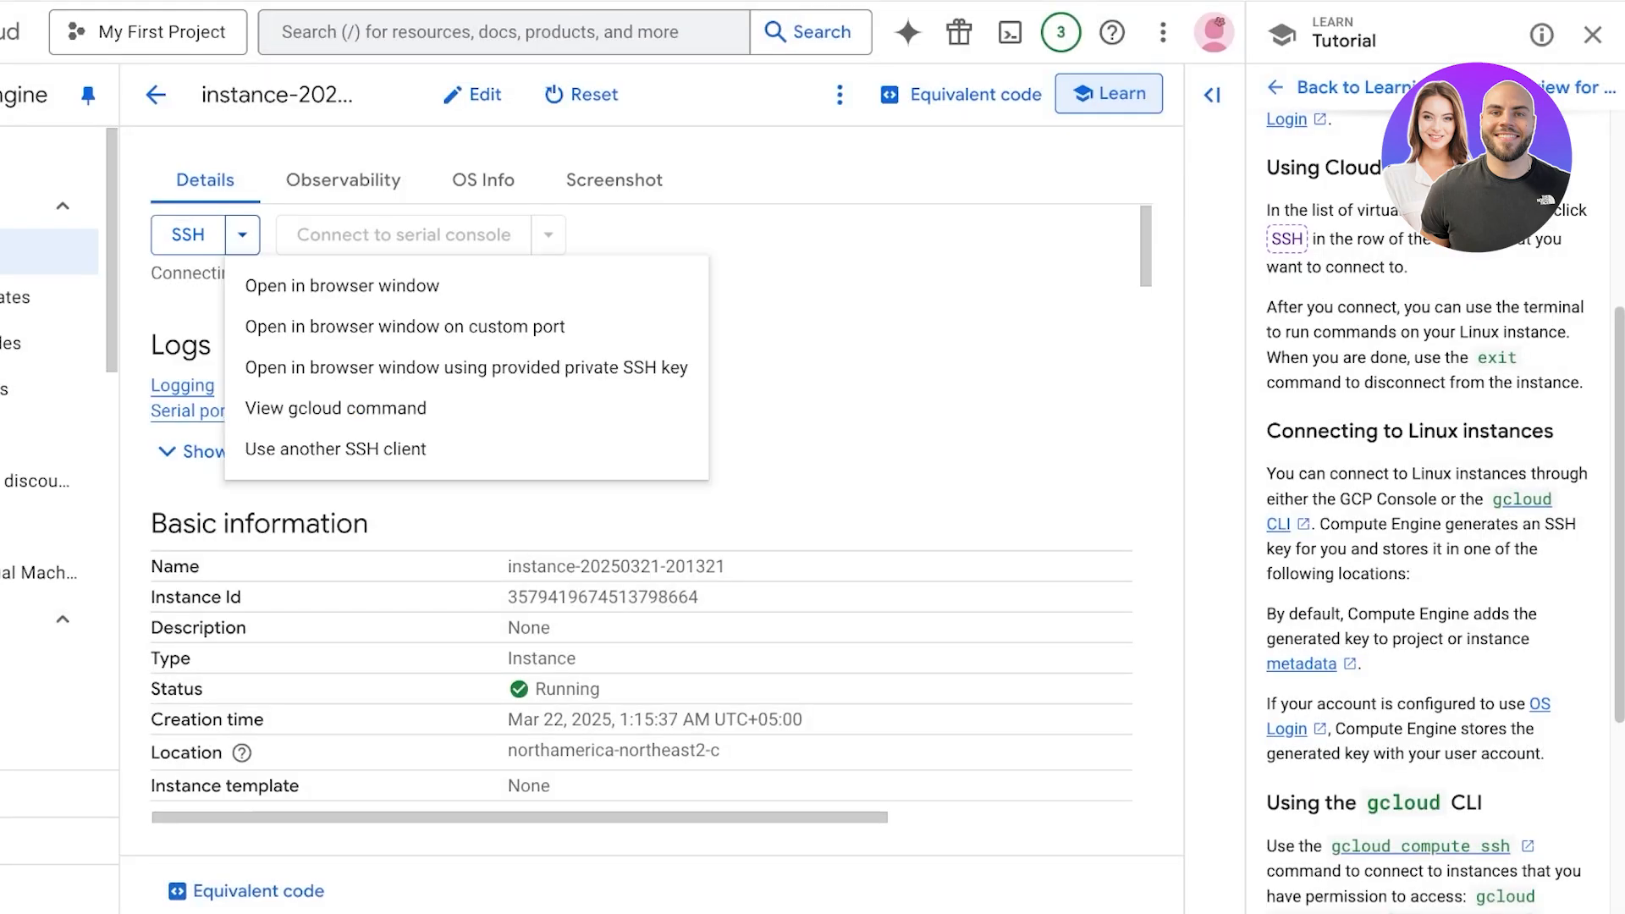
pyautogui.click(243, 235)
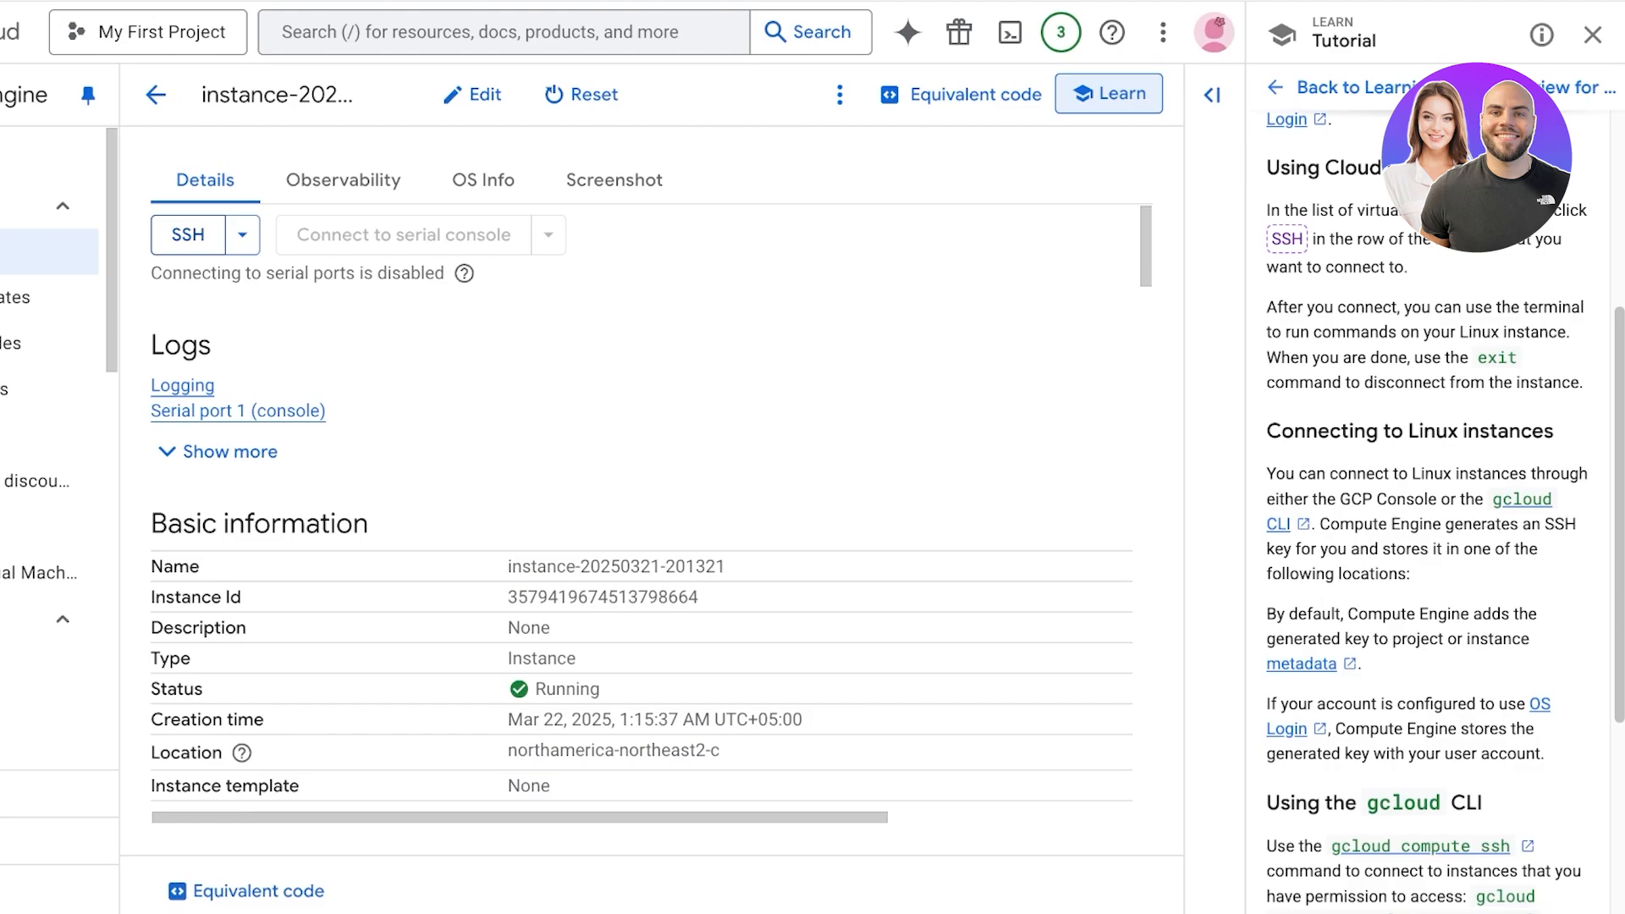
# - Read the Connect to Linux VMs documentation and look through the guides for internal IP connections and Windows VMs
pyautogui.scroll(-5, 1431, 508)
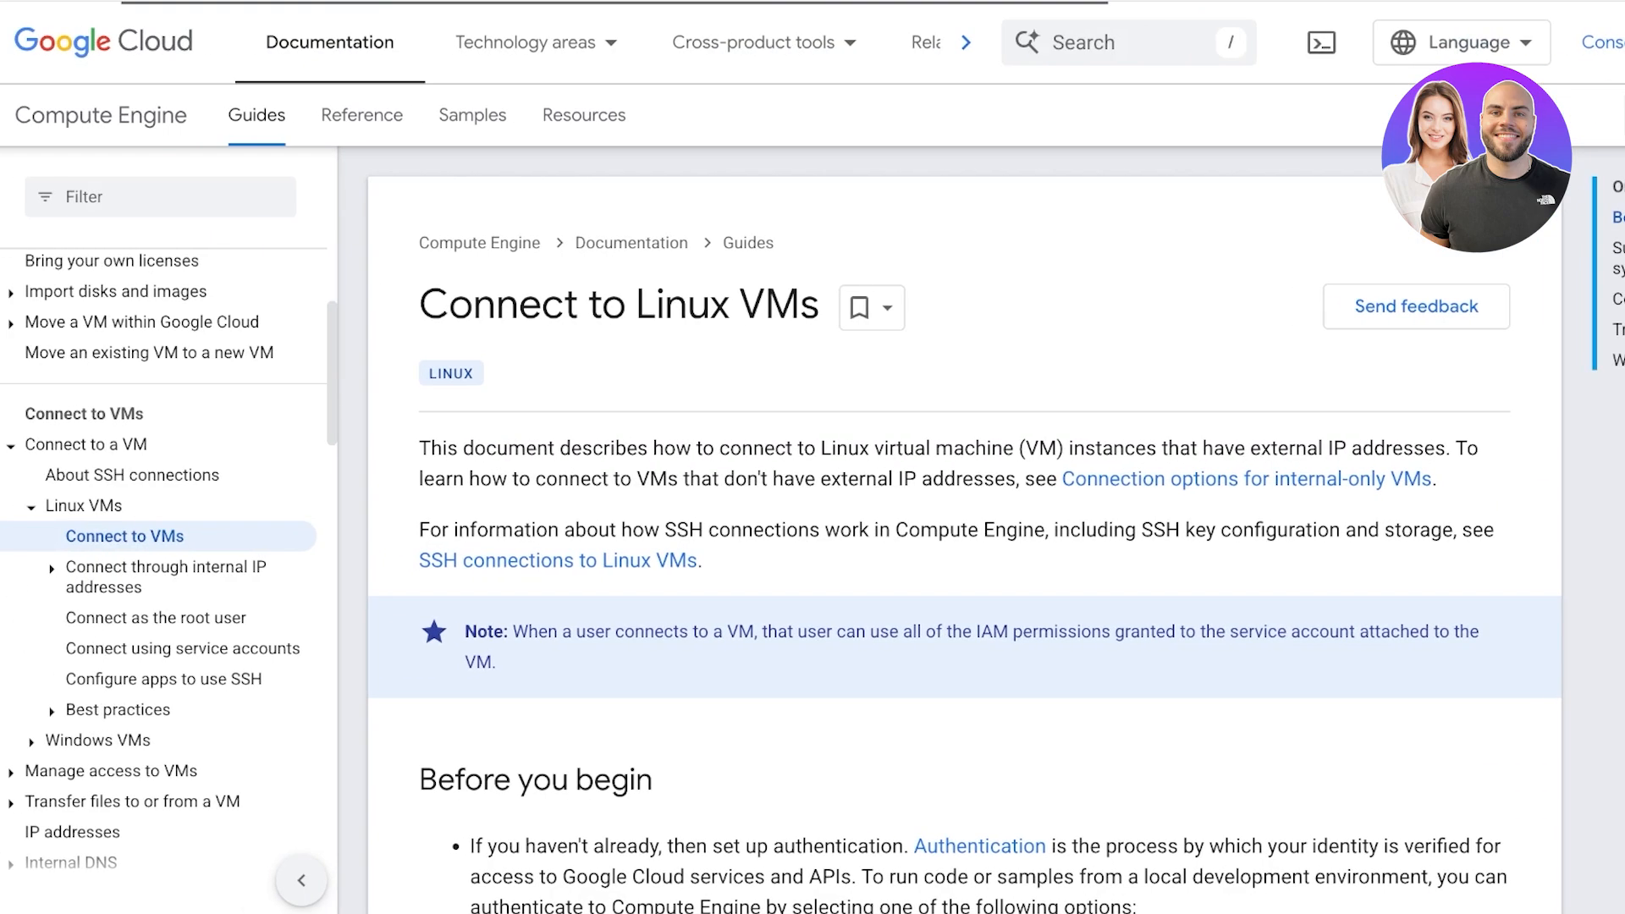
pyautogui.scroll(-8, 965, 525)
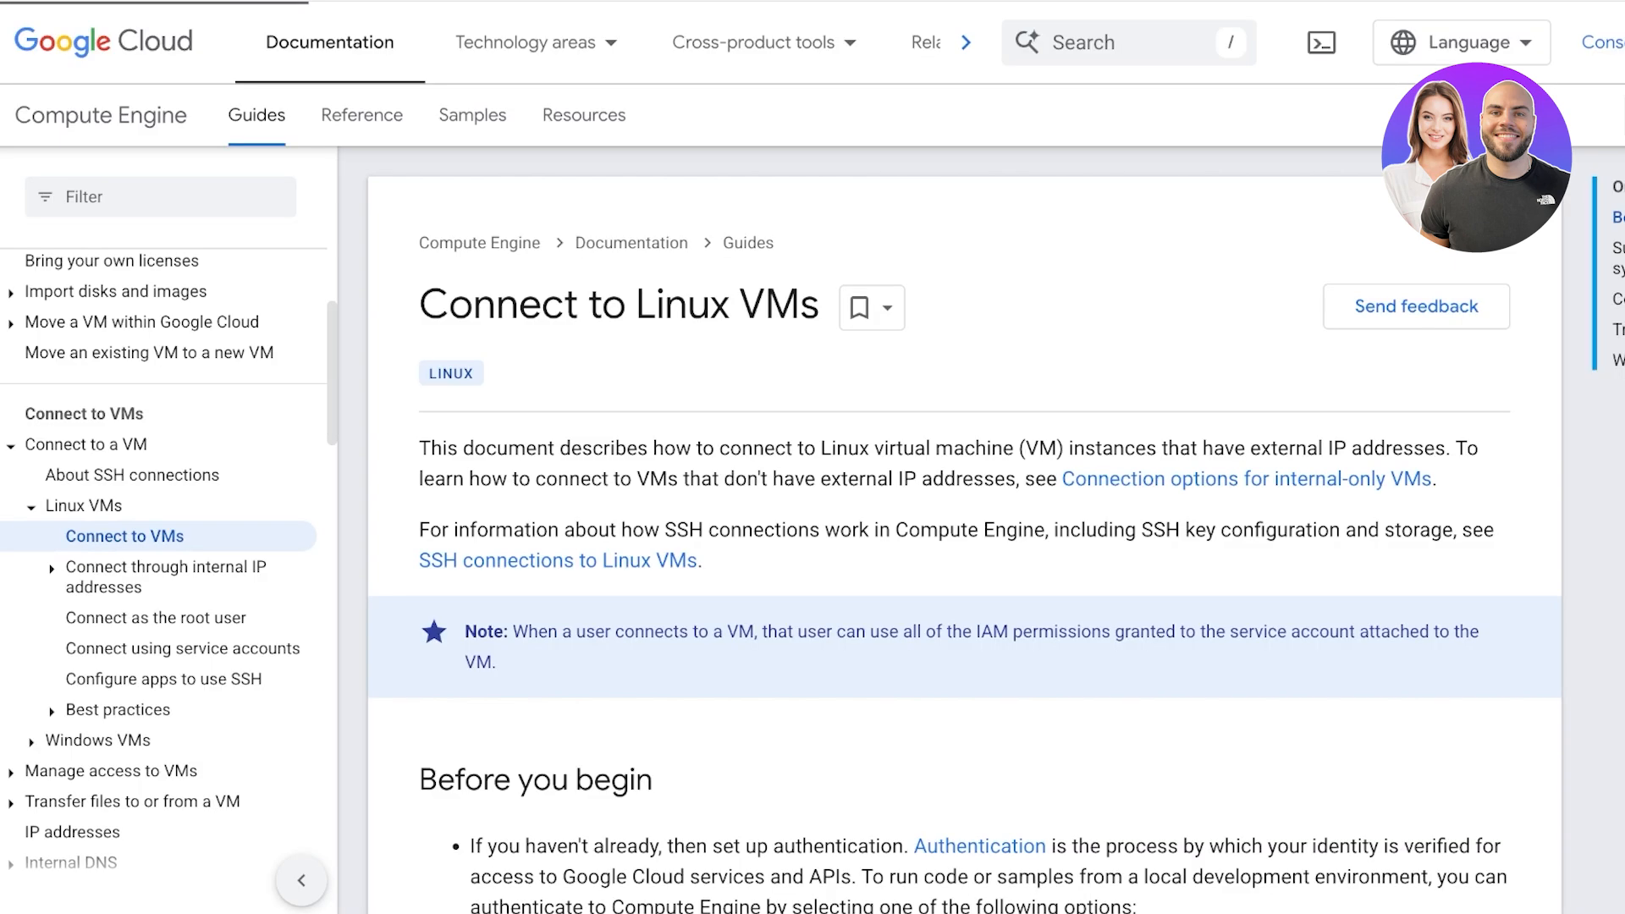
pyautogui.scroll(-5, 965, 525)
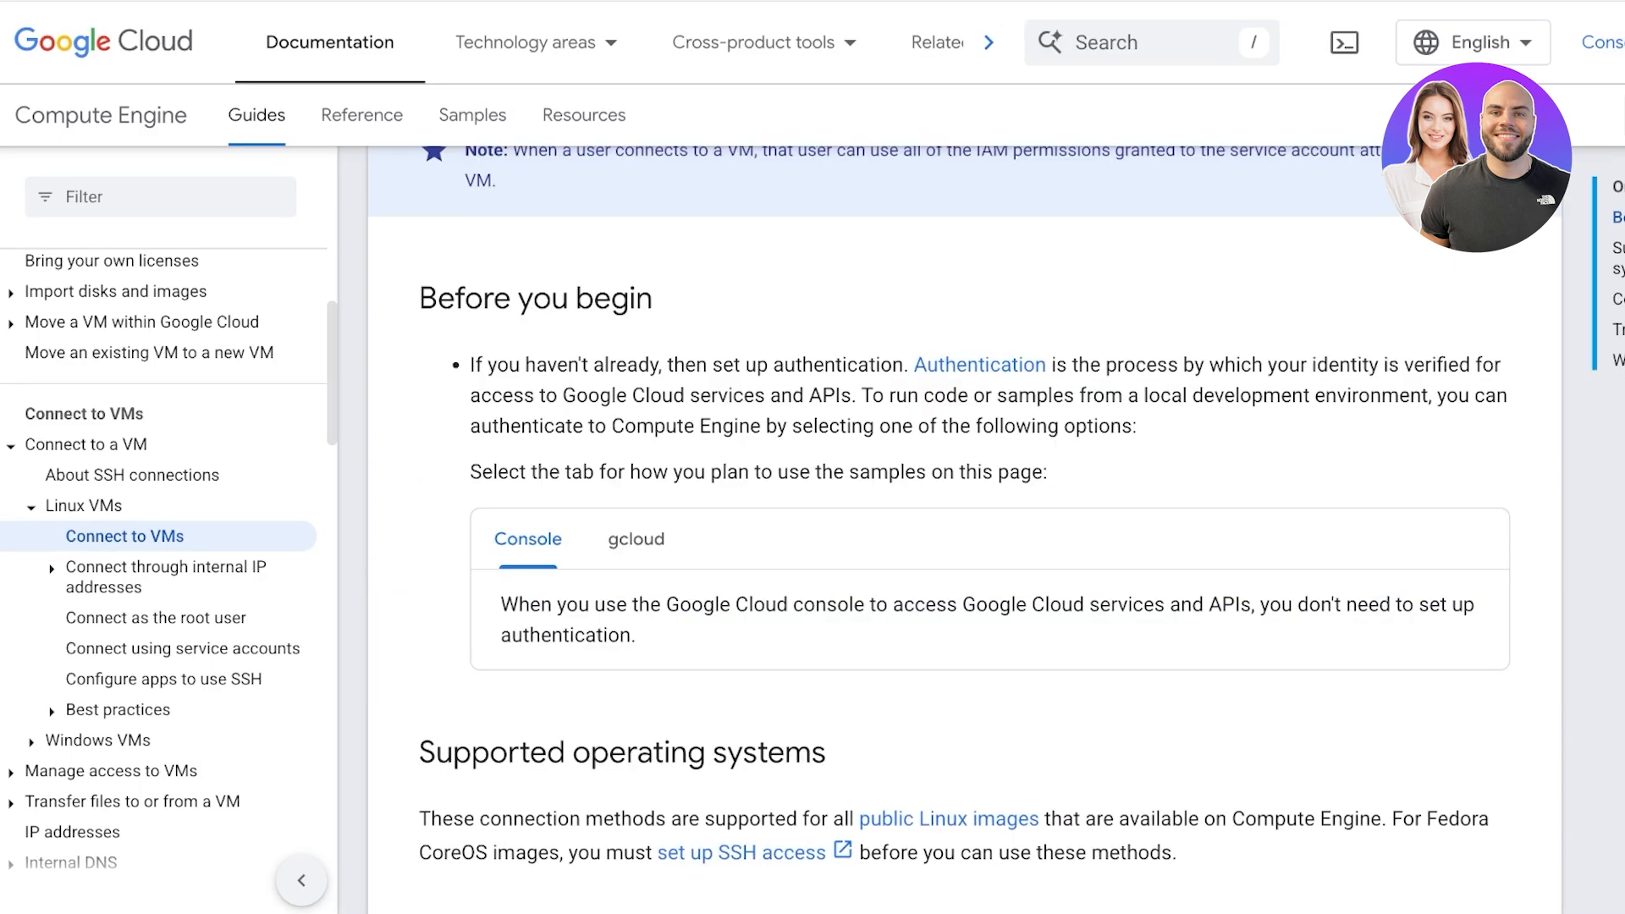
pyautogui.click(161, 577)
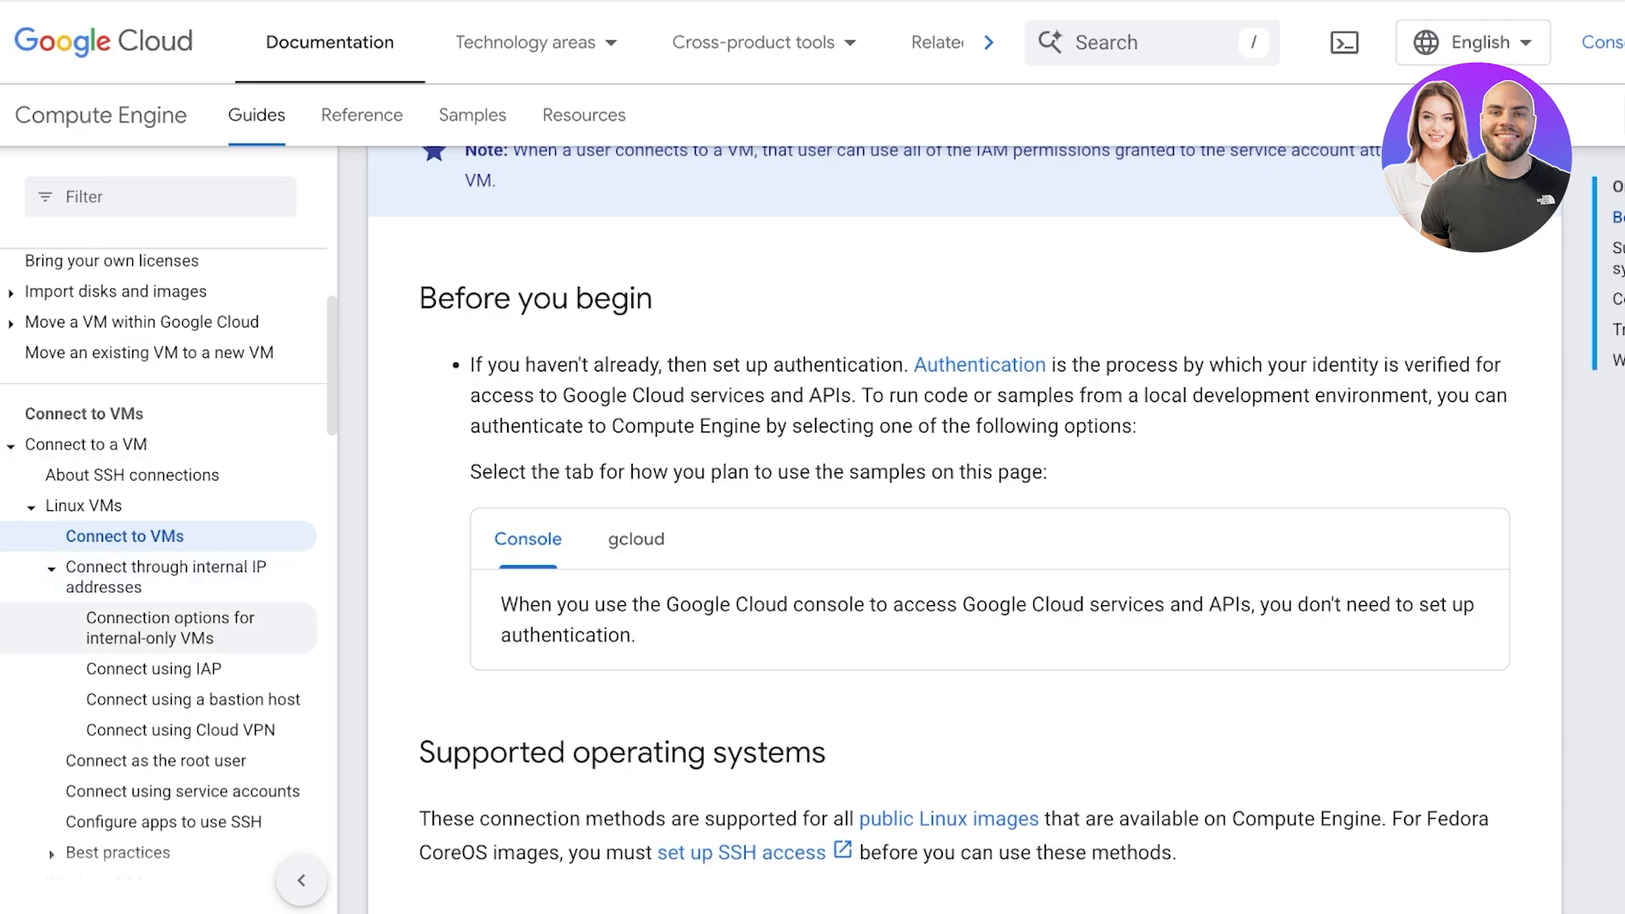
pyautogui.scroll(-3, 161, 592)
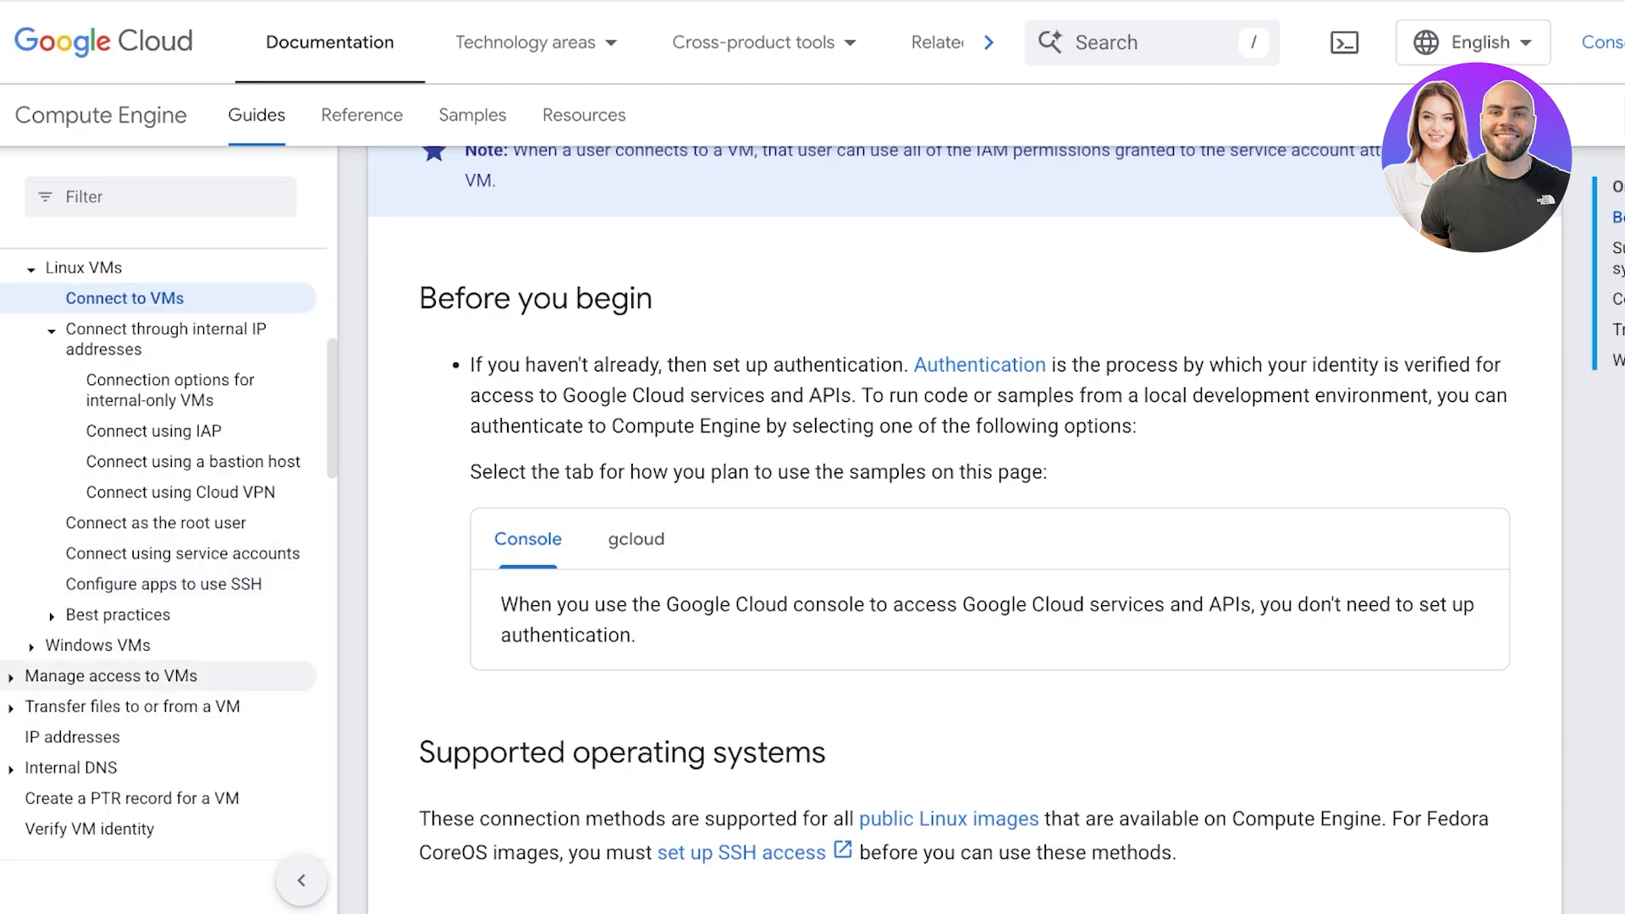
pyautogui.click(97, 645)
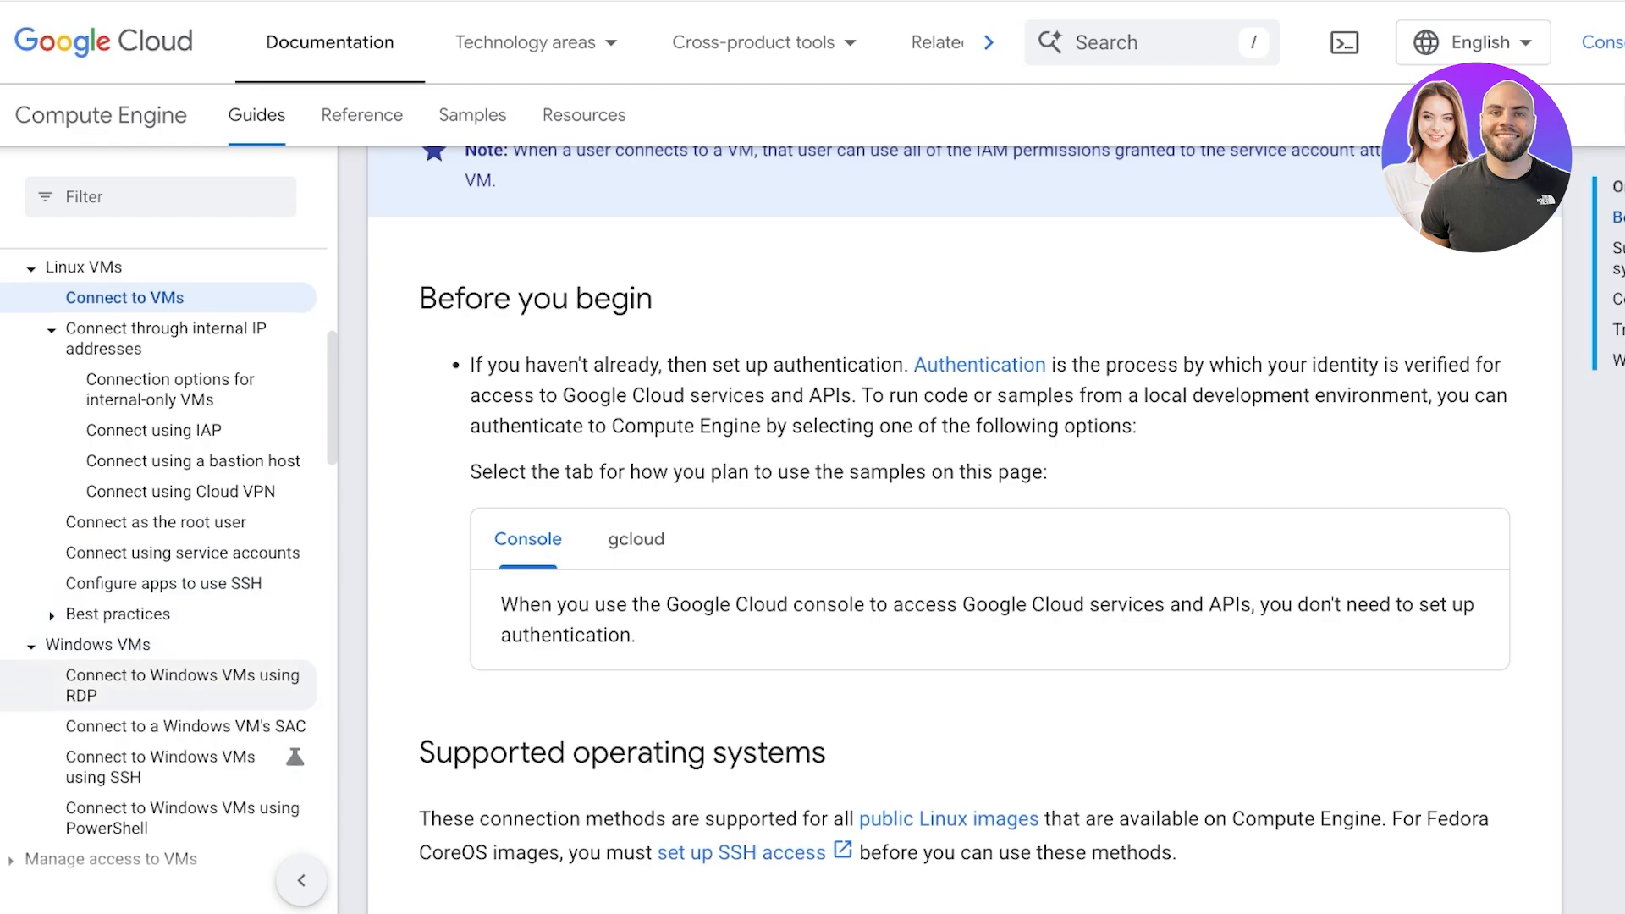
pyautogui.scroll(-1, 160, 627)
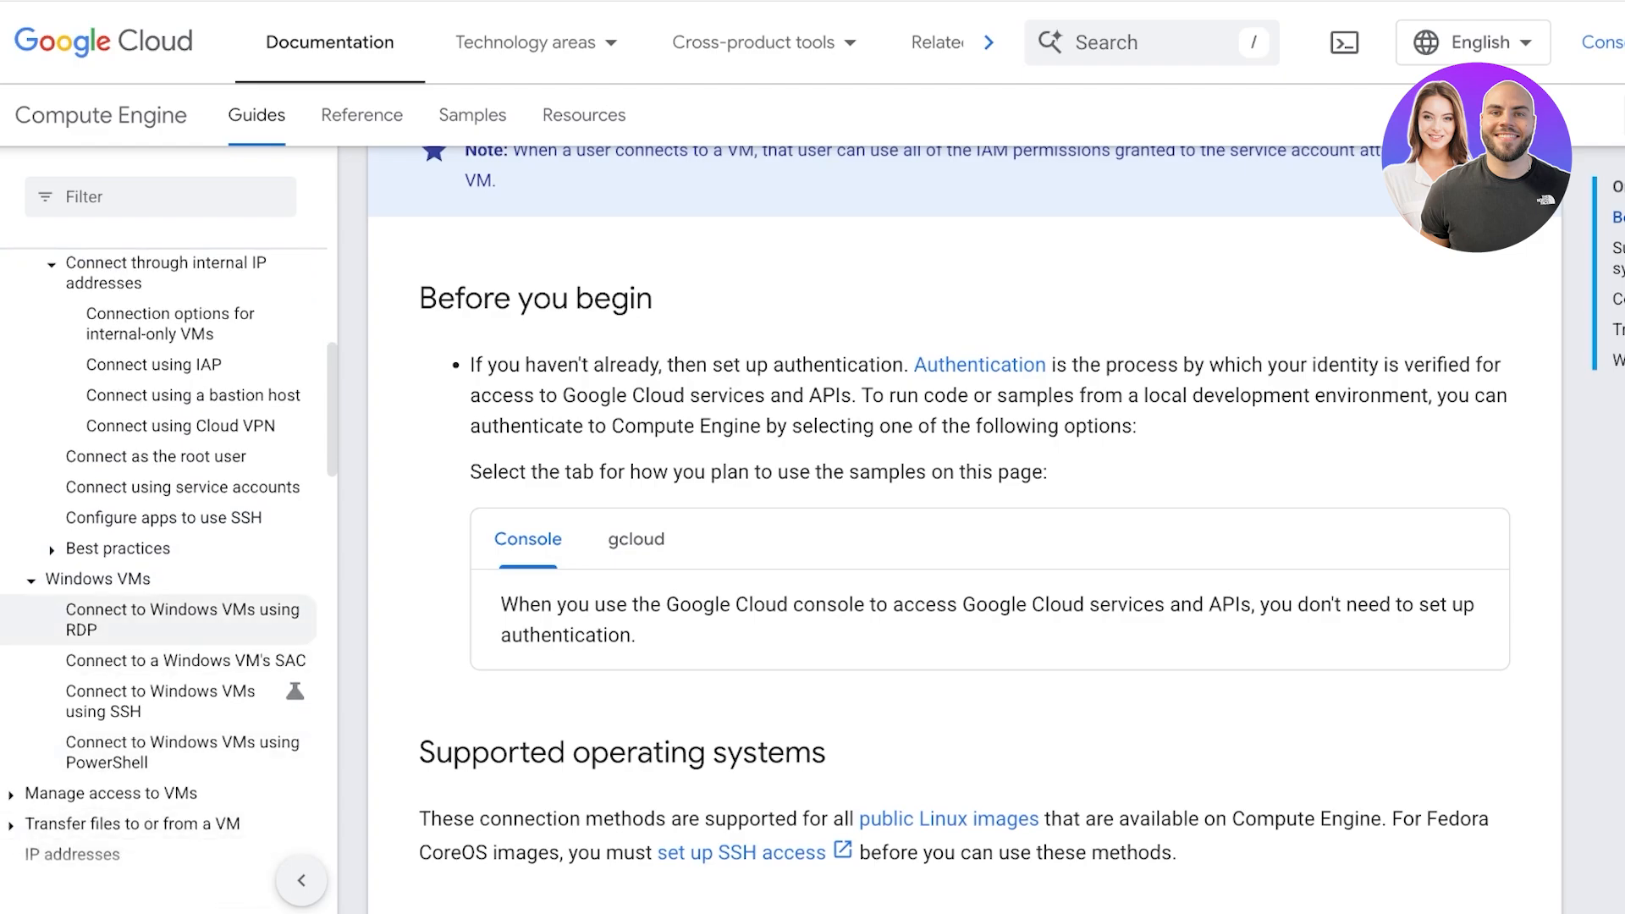
pyautogui.scroll(1, 161, 618)
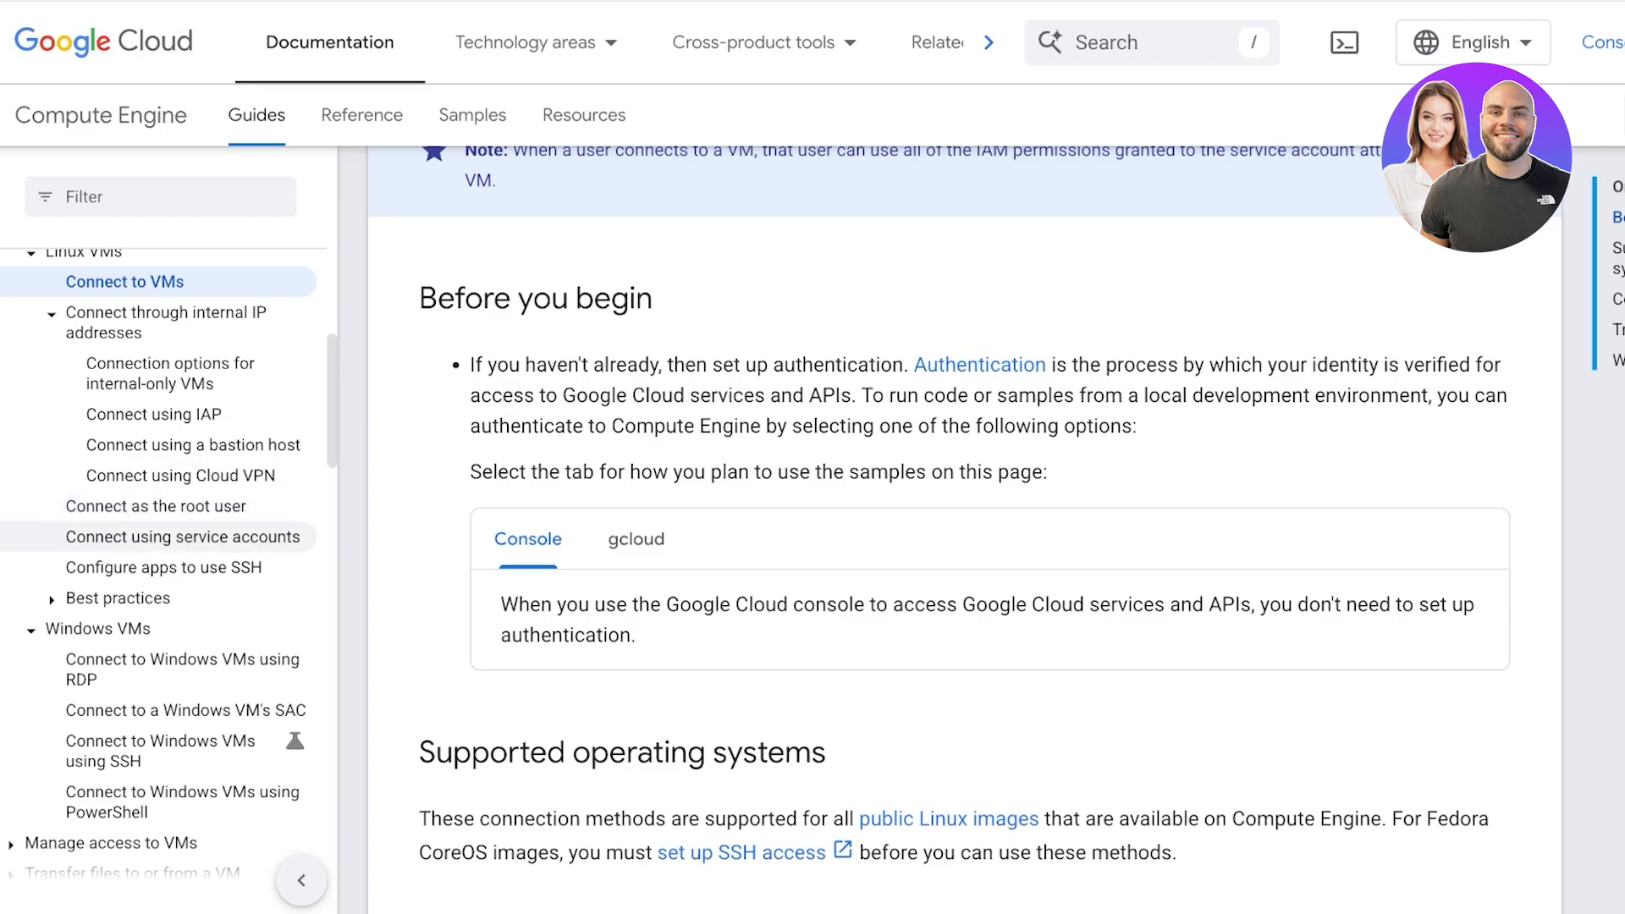
# - Open the Connect using service accounts guide and read its introduction and prerequisites
pyautogui.click(183, 537)
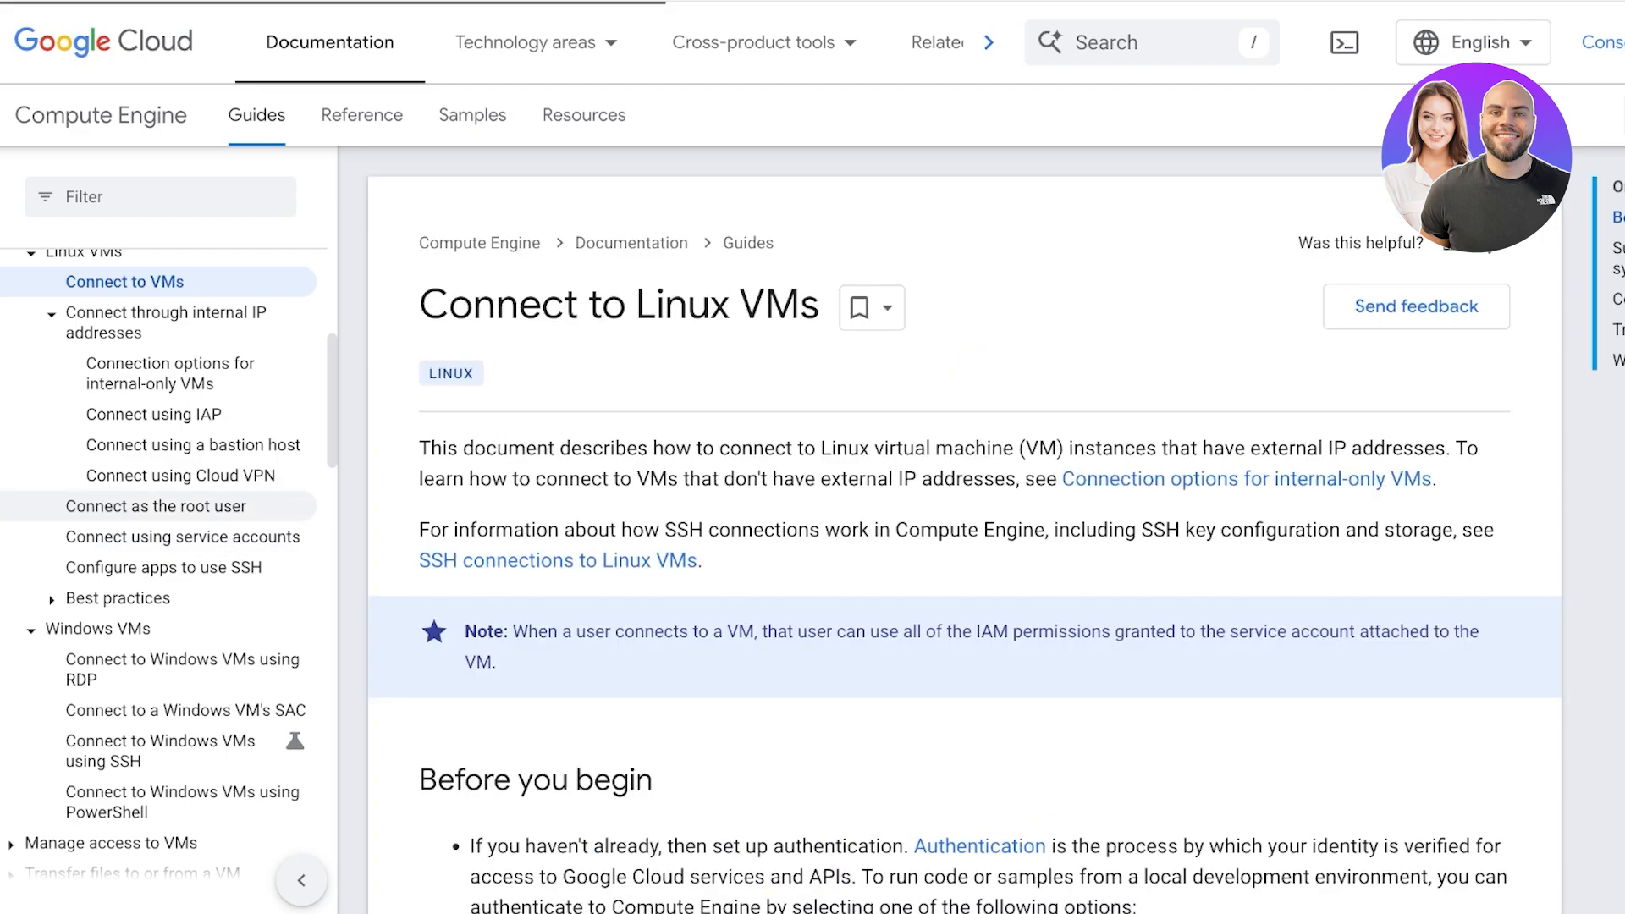
pyautogui.scroll(-1, 931, 482)
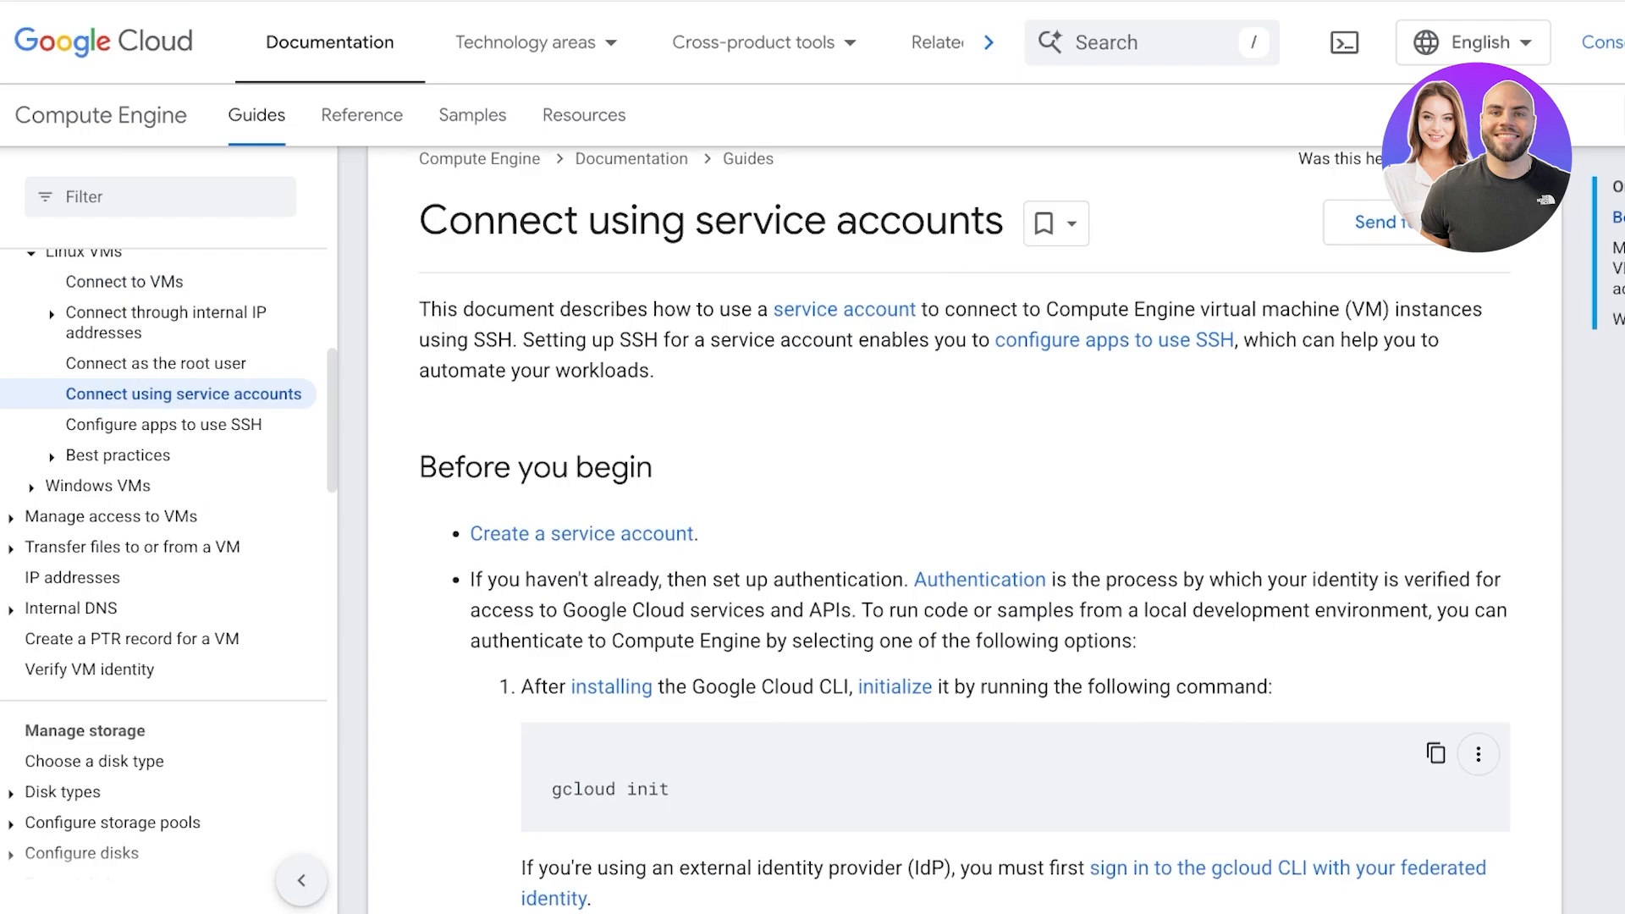
pyautogui.scroll(-1, 964, 530)
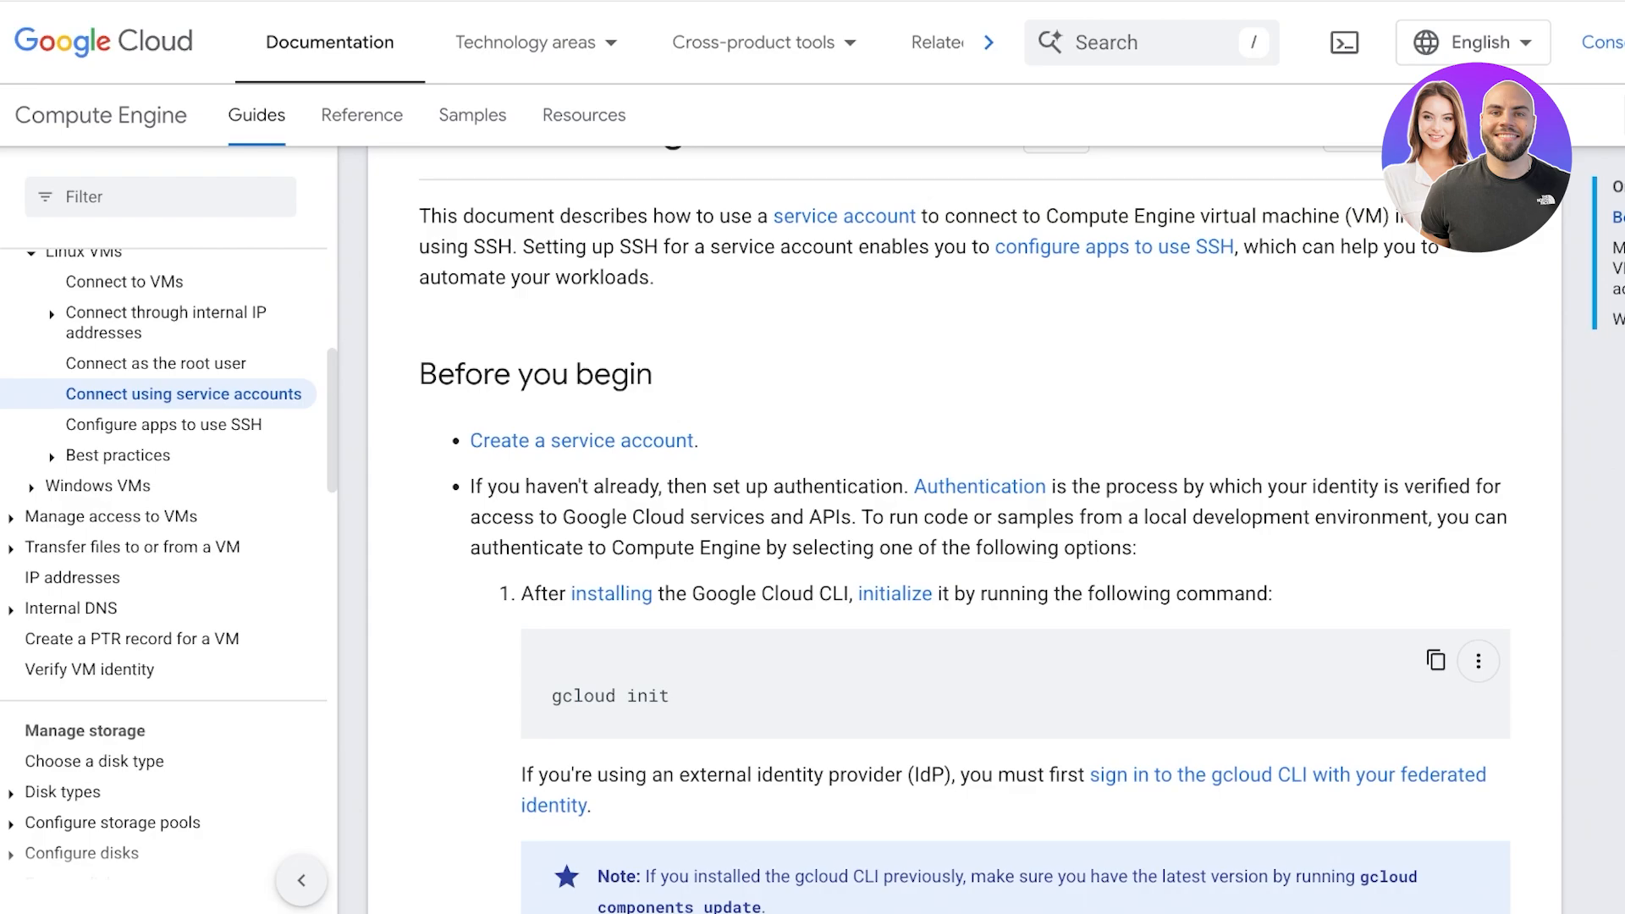
pyautogui.scroll(1, 940, 525)
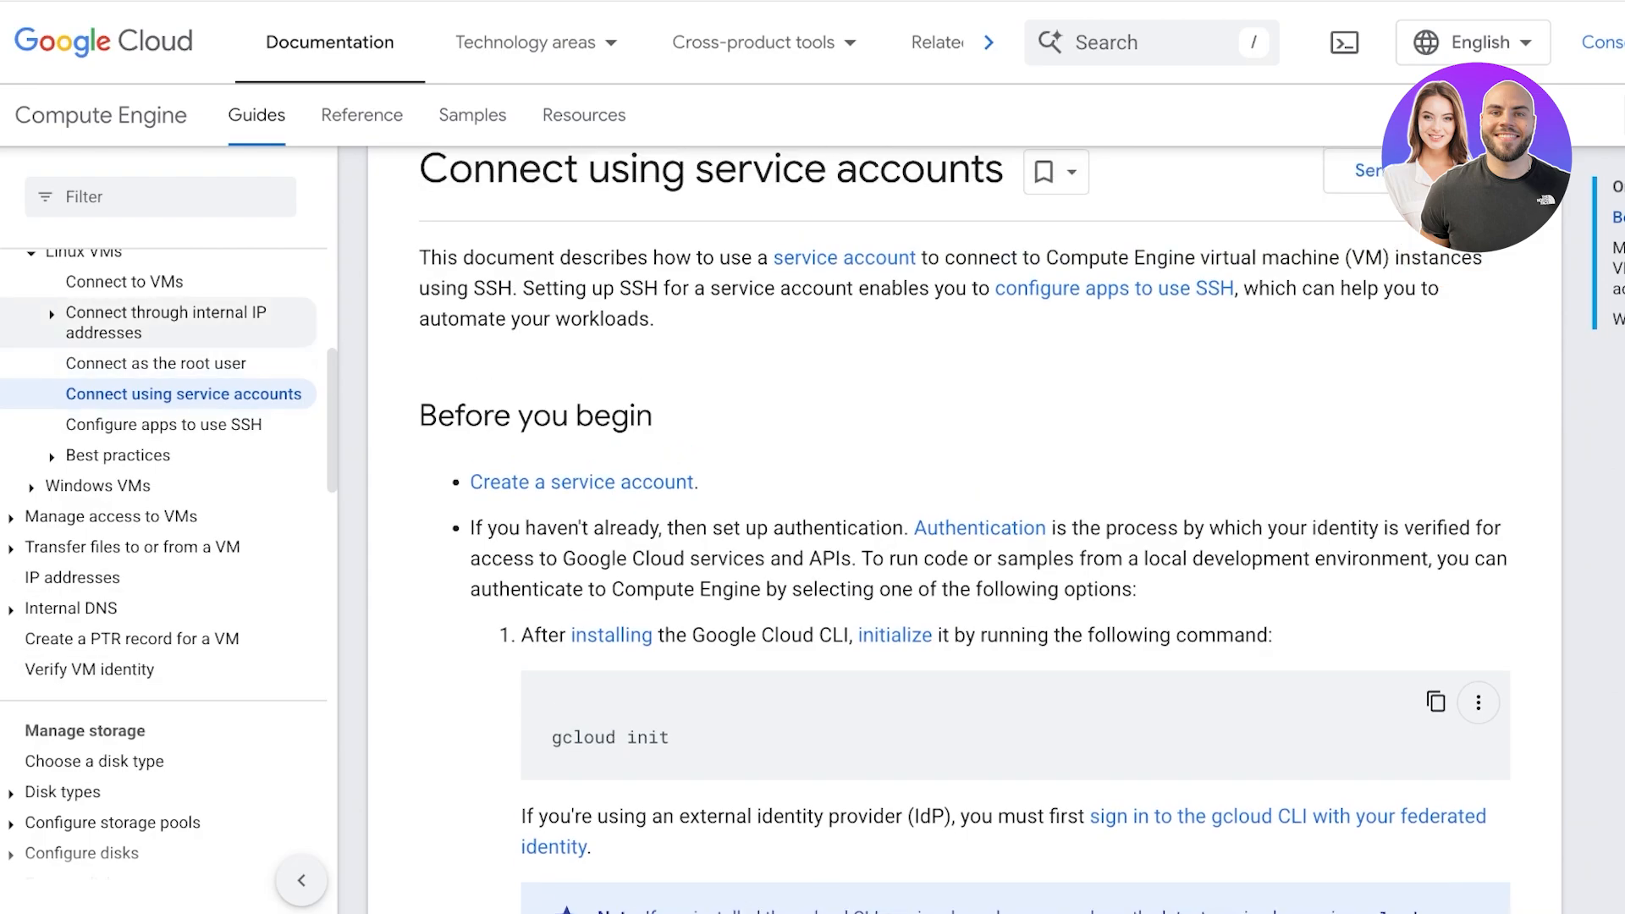
pyautogui.scroll(1, 169, 423)
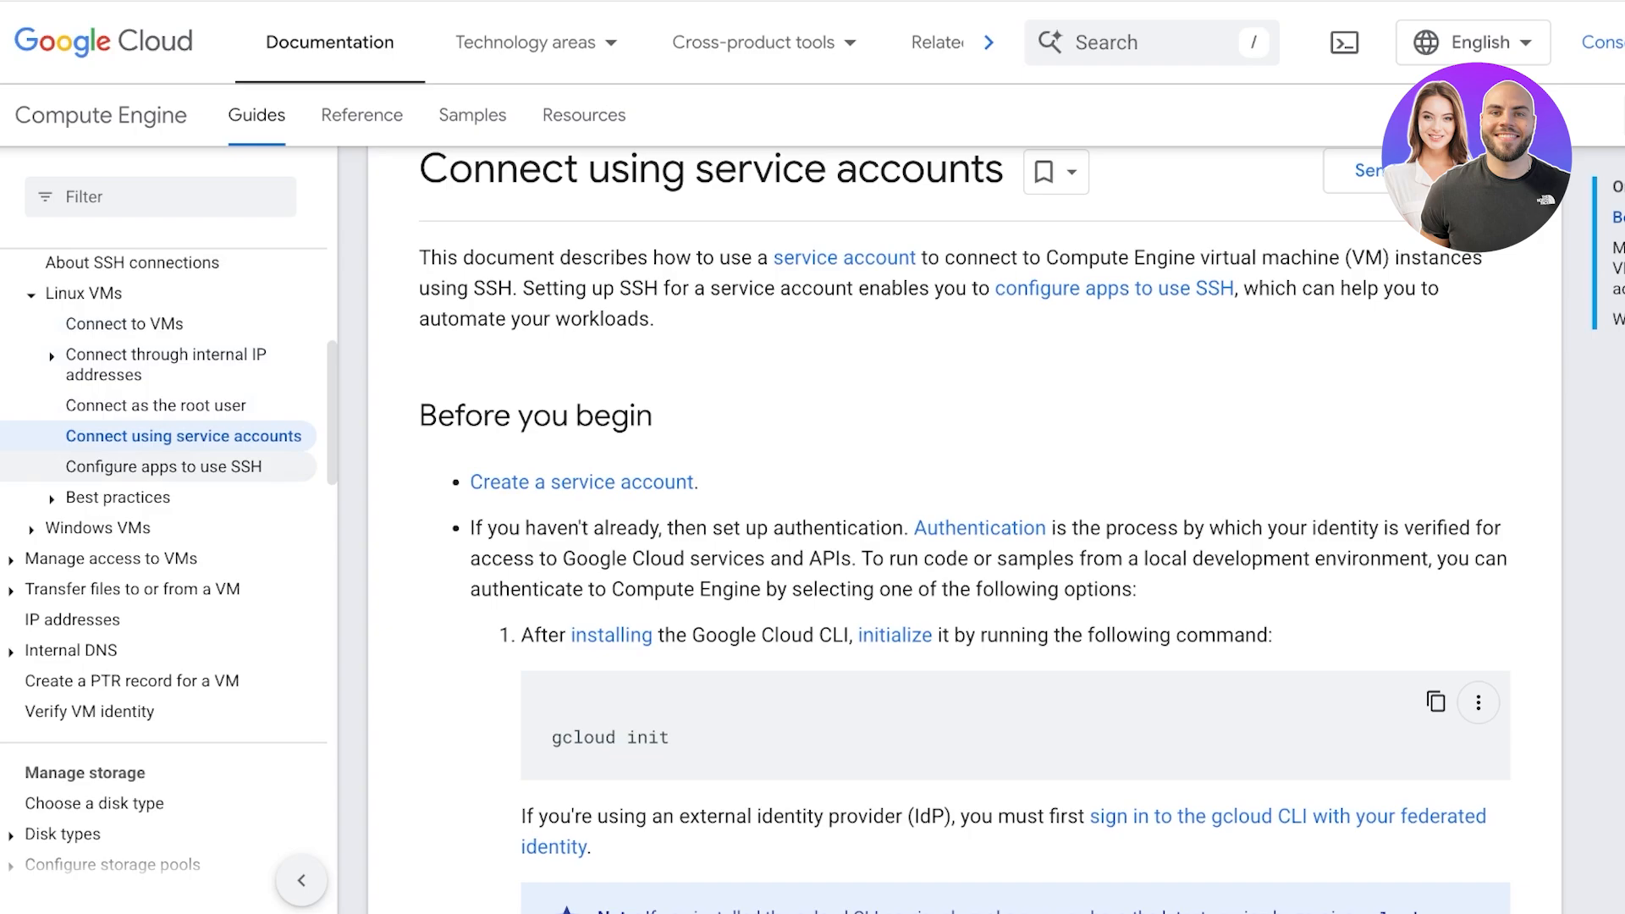
# - Browse the Compute Engine guide topics, from SSH best practices and storage to instance creation and getting started
pyautogui.click(118, 498)
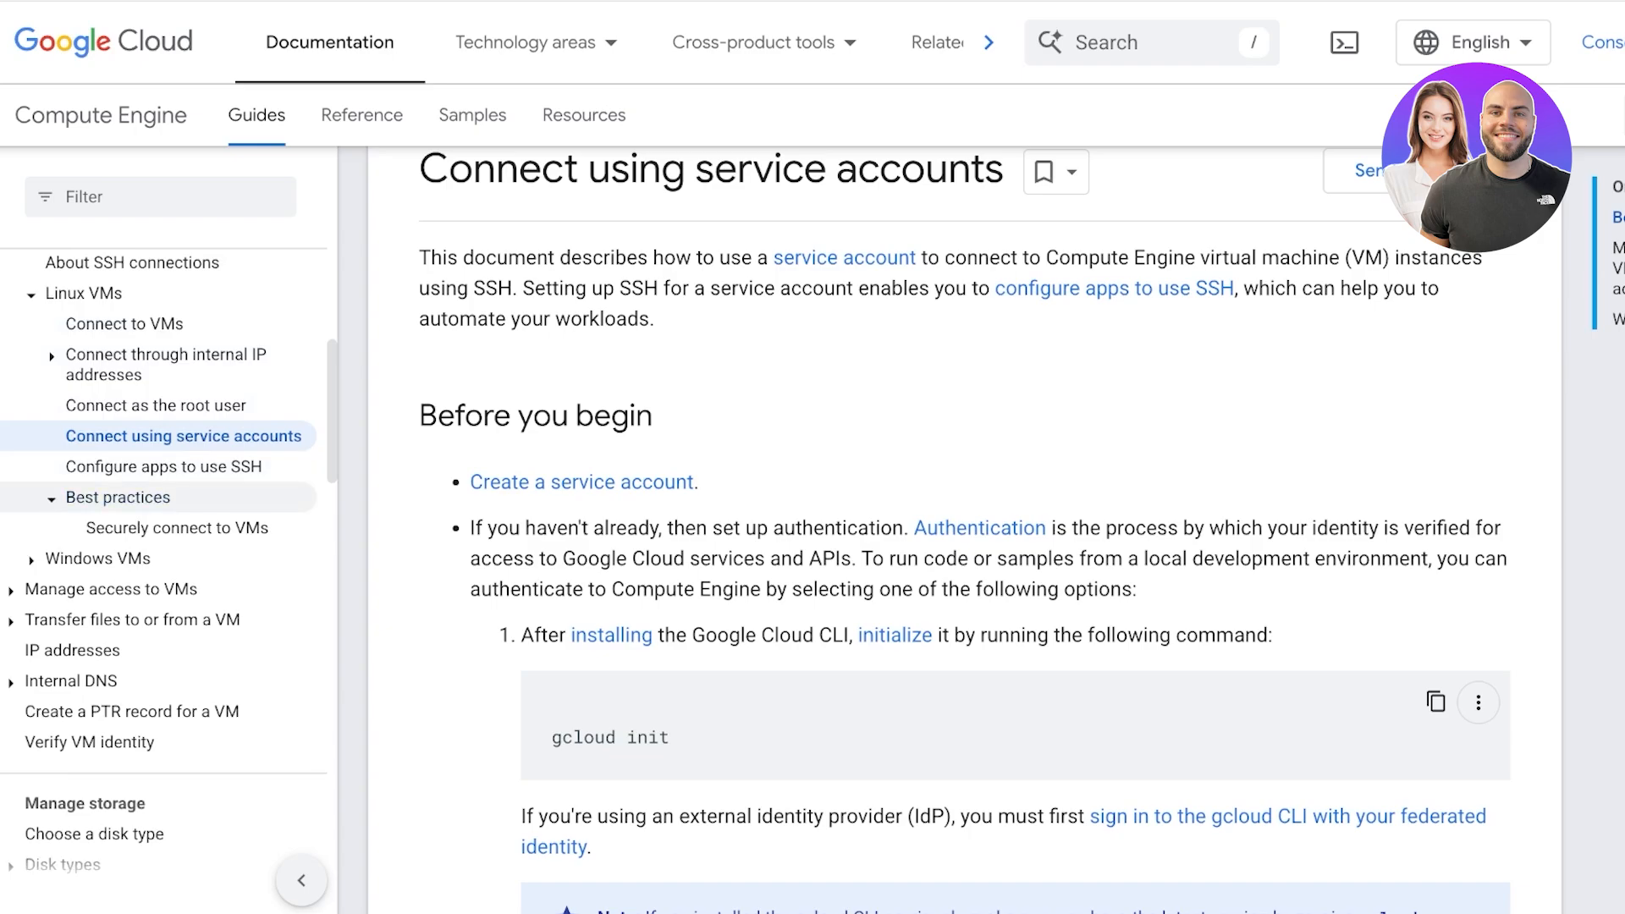
pyautogui.click(117, 498)
pyautogui.scroll(3, 118, 496)
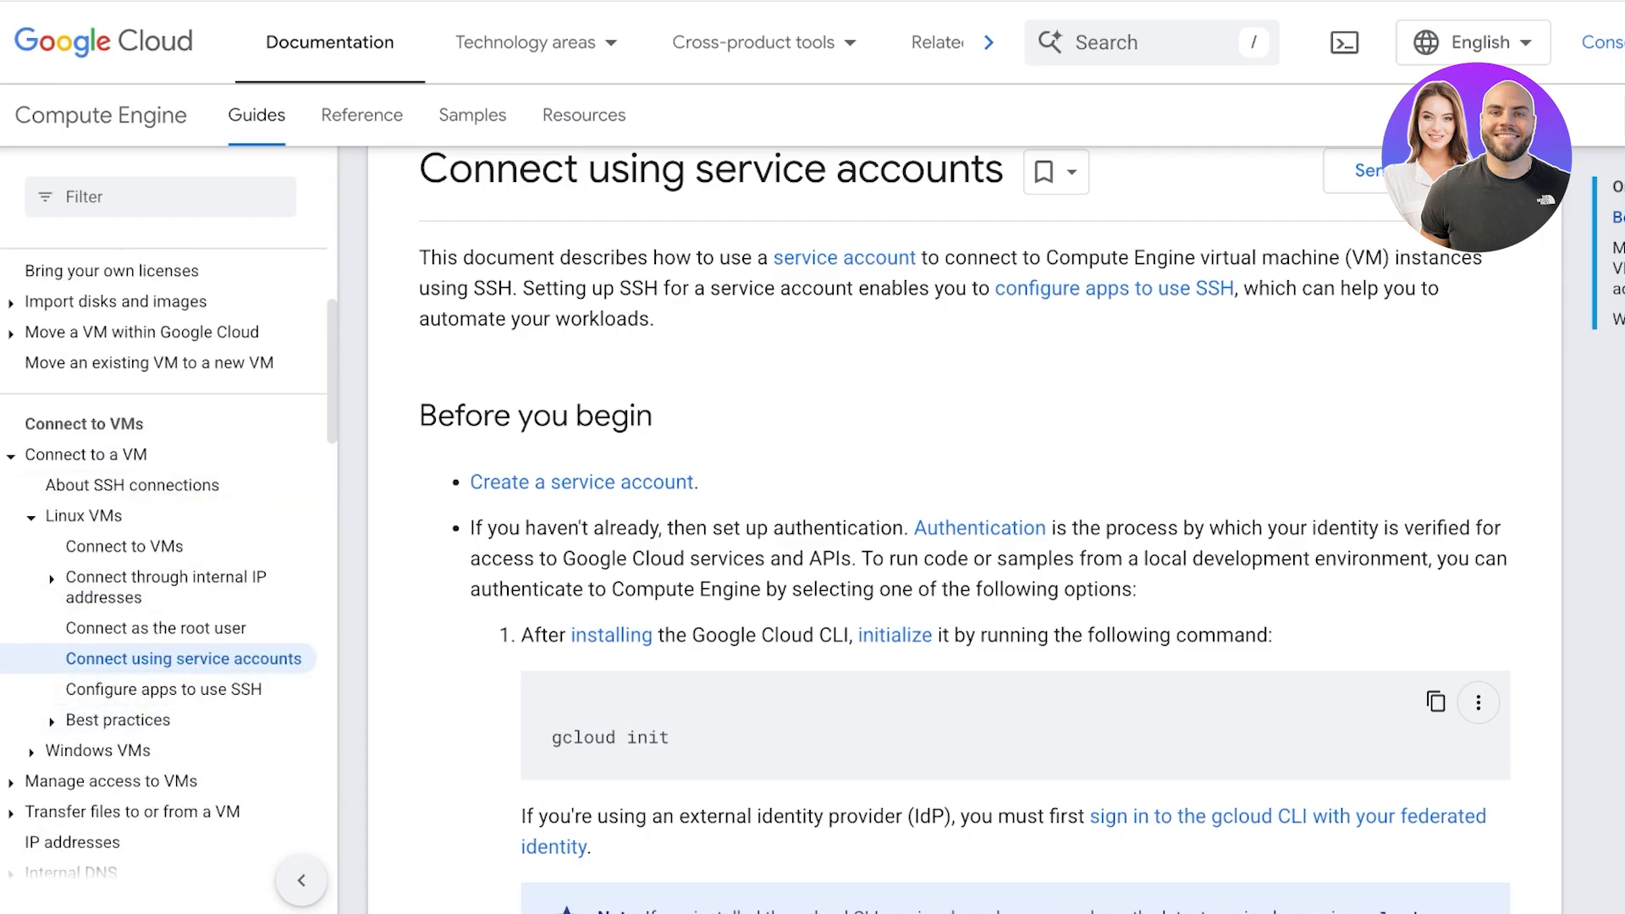
pyautogui.scroll(-8, 161, 559)
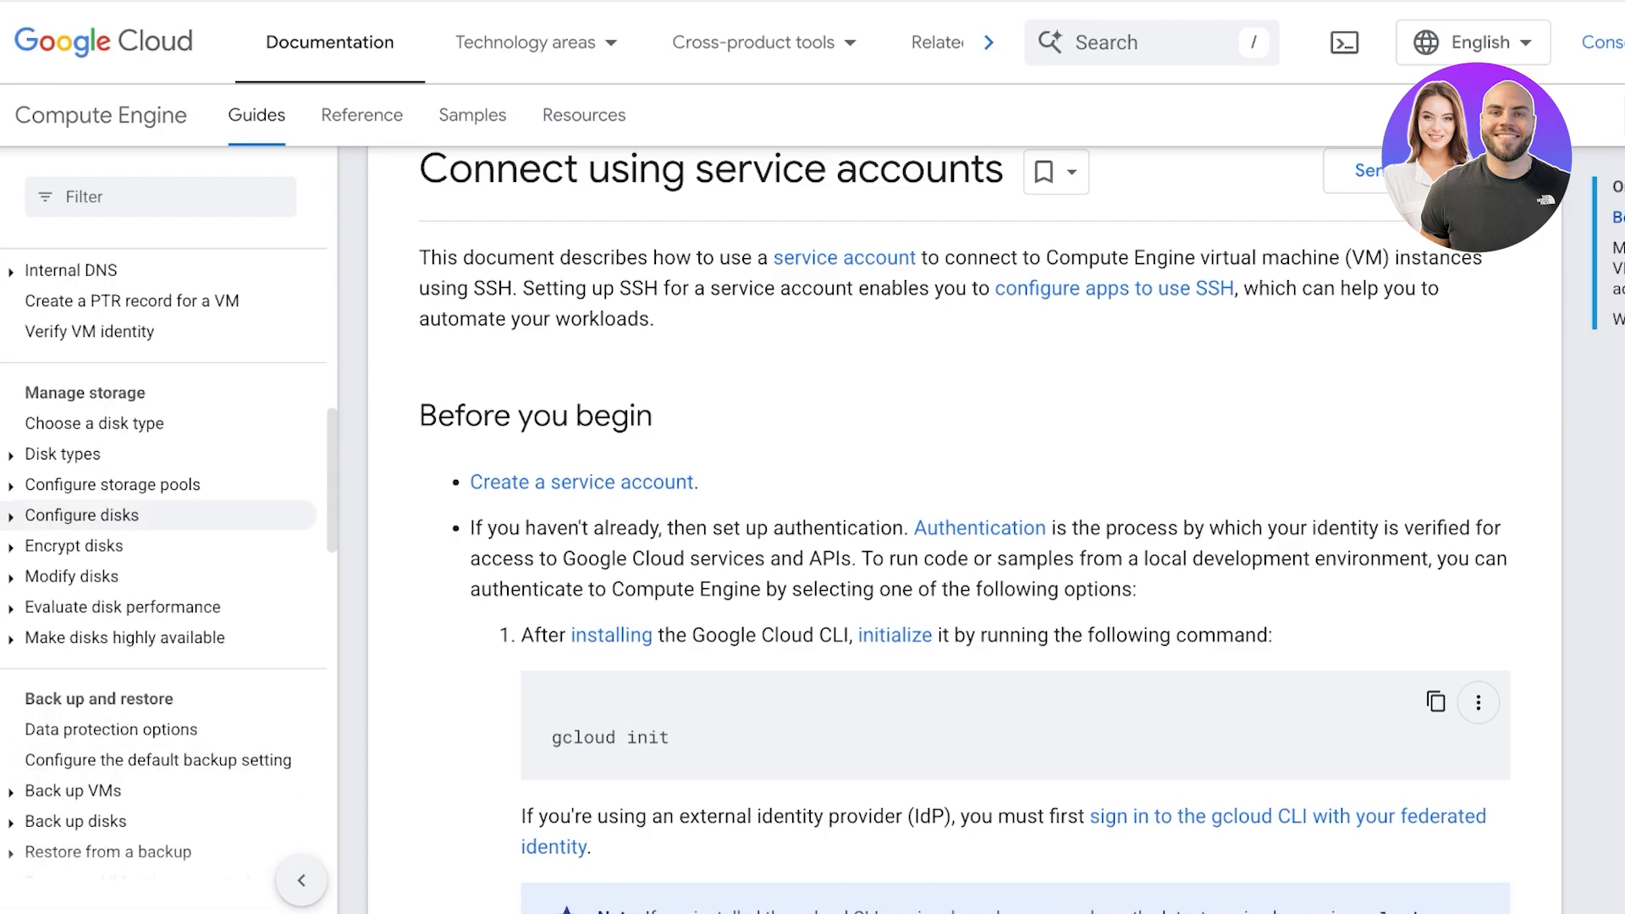
pyautogui.scroll(7, 161, 558)
pyautogui.scroll(8, 161, 613)
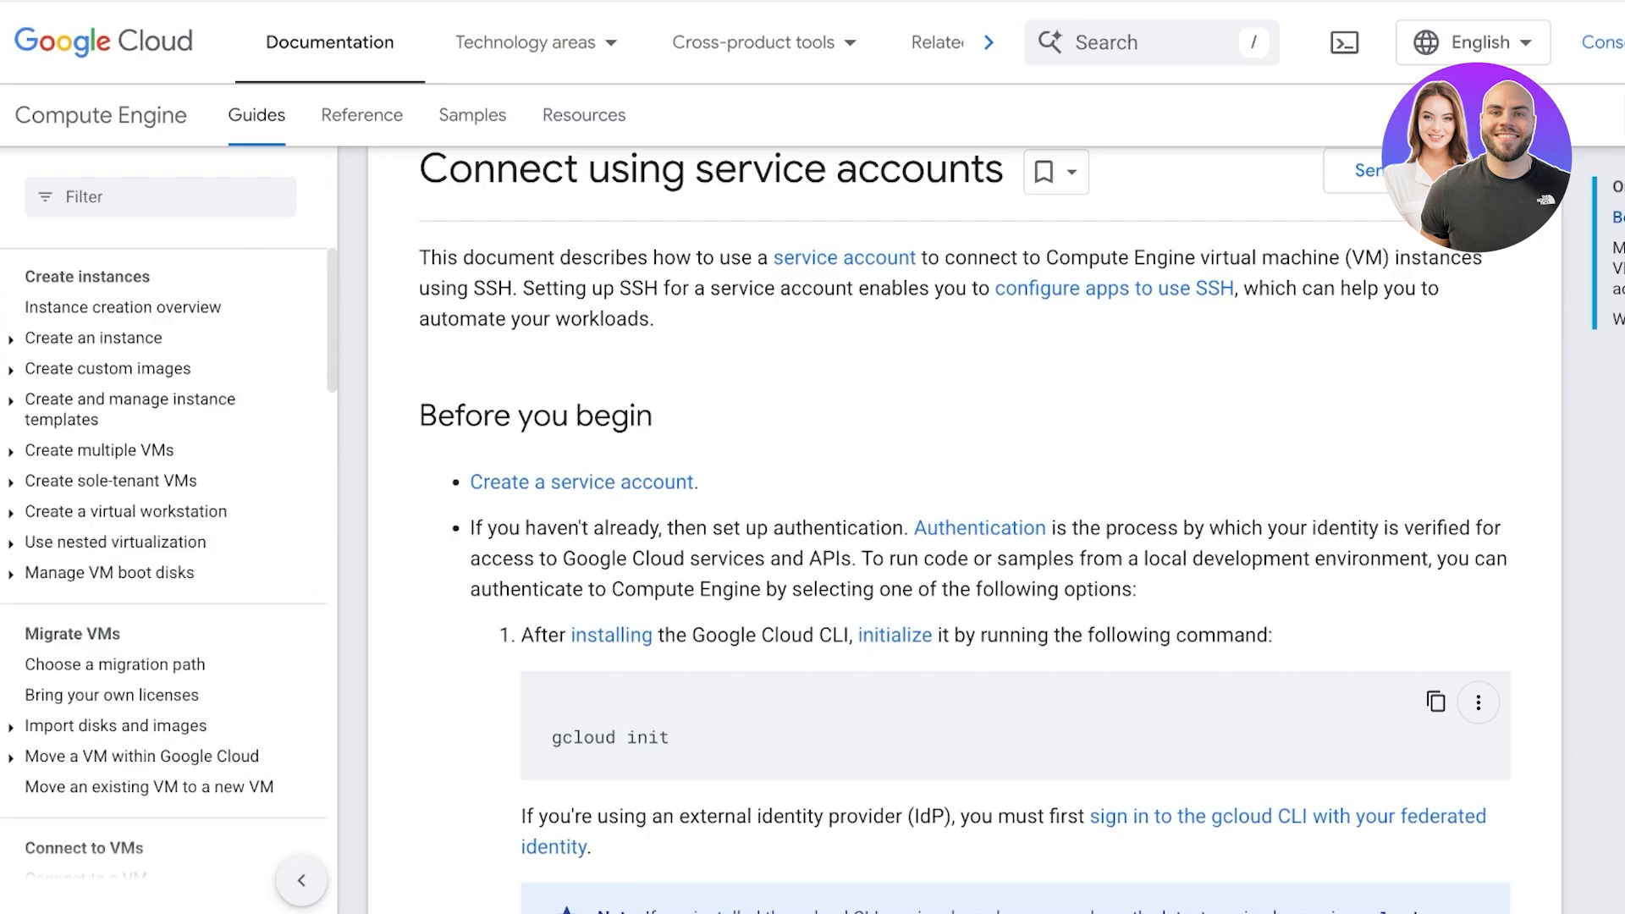
pyautogui.scroll(-3, 160, 614)
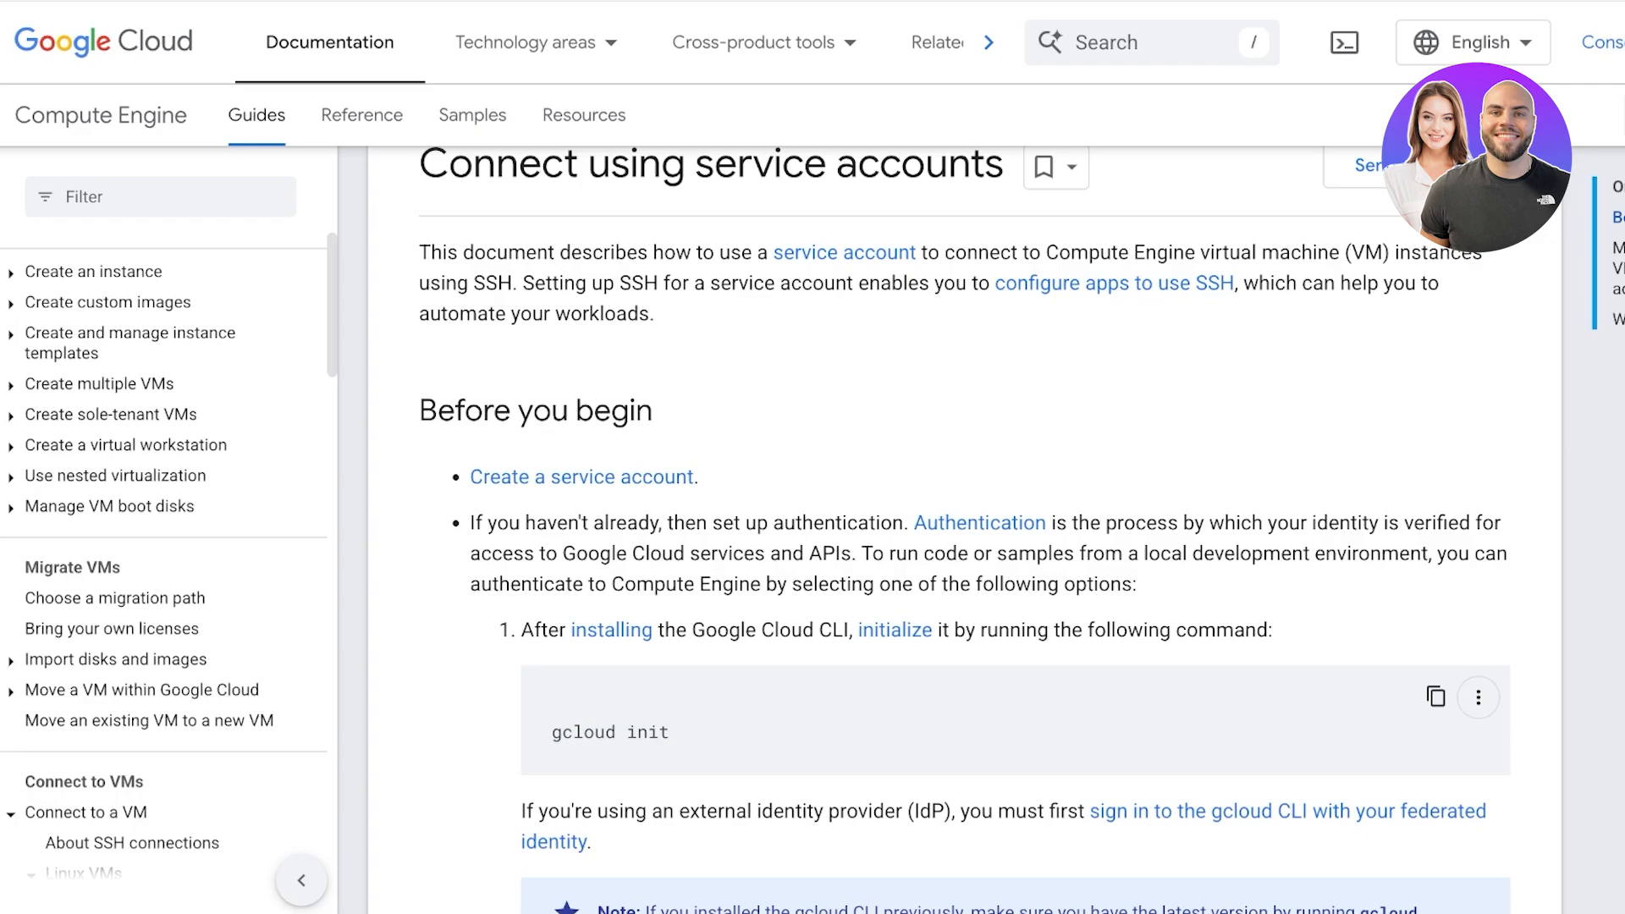
pyautogui.scroll(6, 160, 614)
pyautogui.scroll(-1, 161, 550)
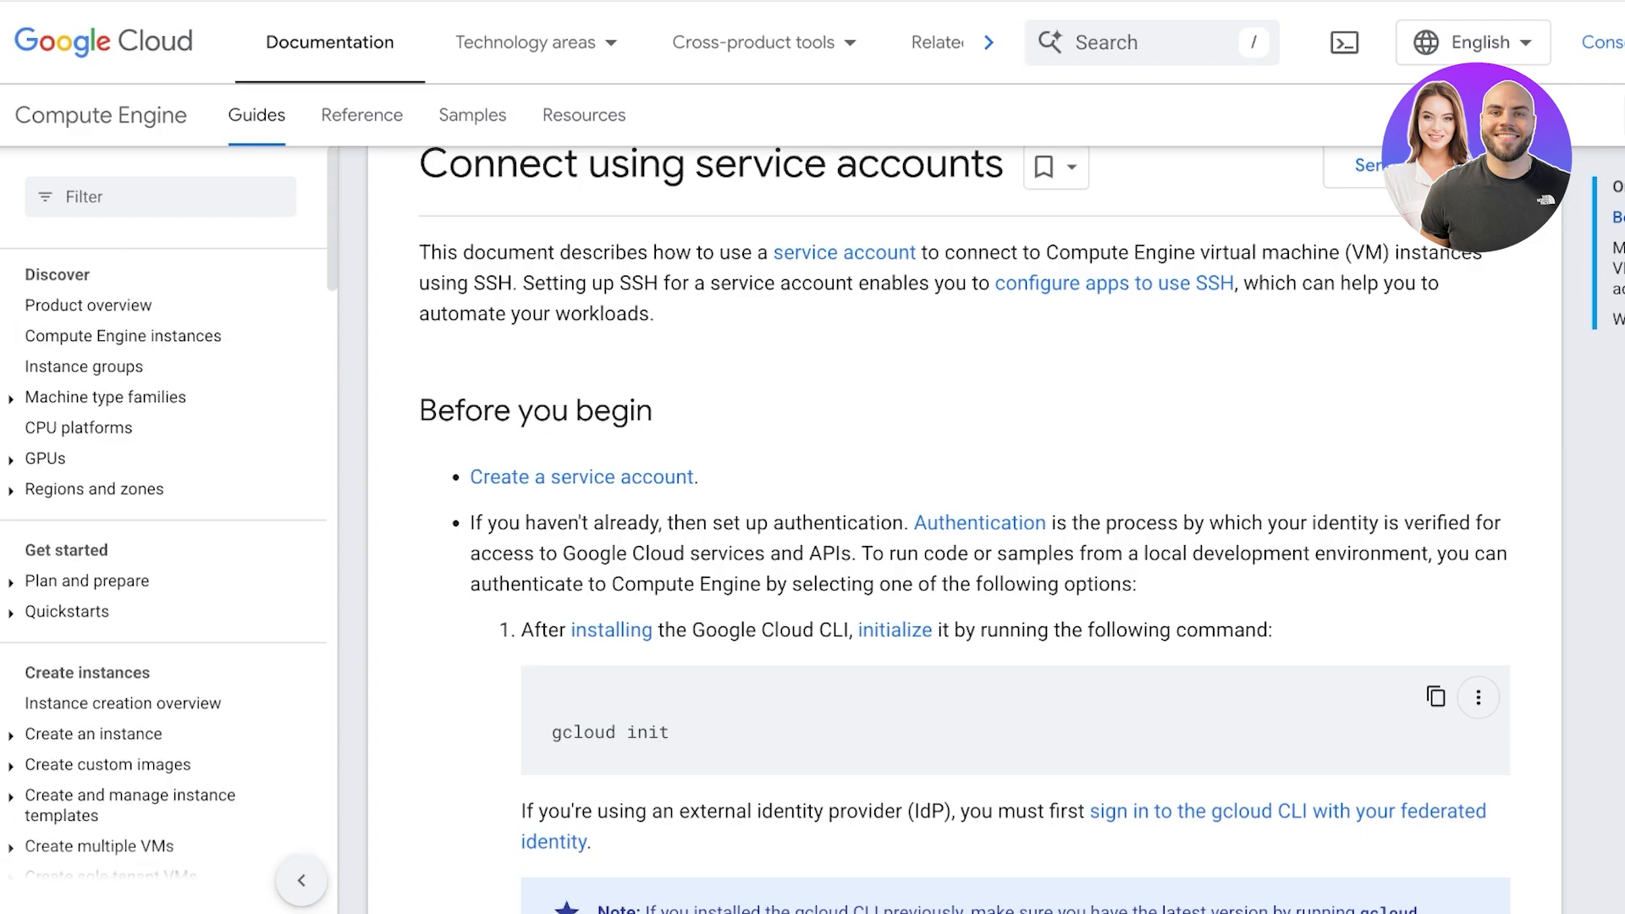
# - Read the service accounts guide through its section on manually connecting to VMs as a service account
pyautogui.scroll(-15, 161, 550)
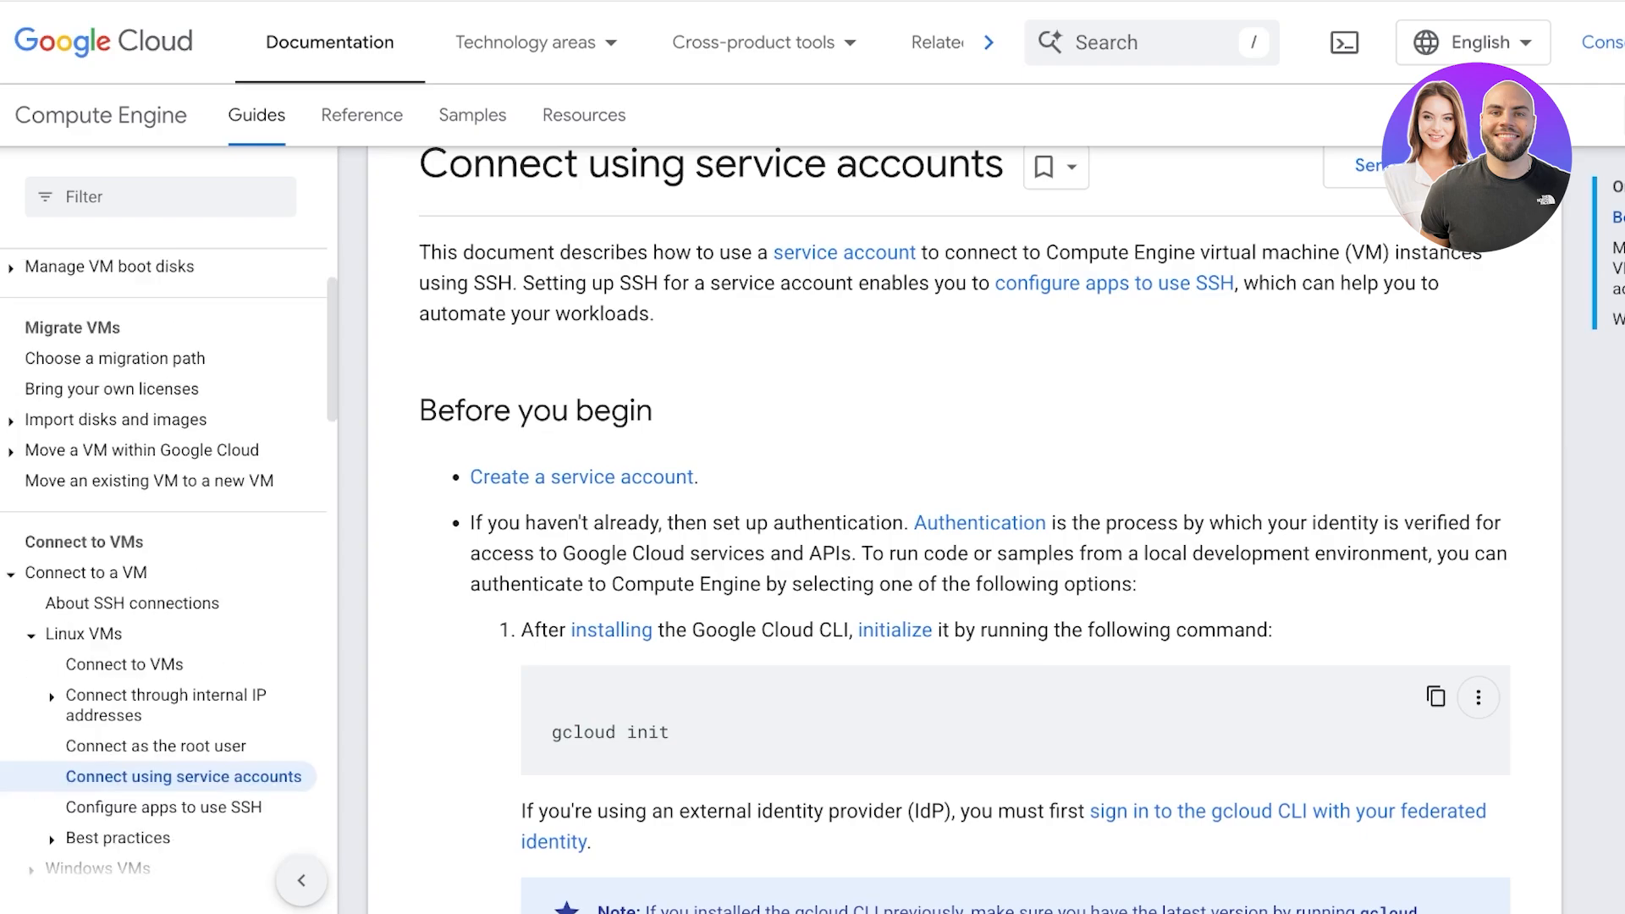
pyautogui.scroll(1, 161, 551)
pyautogui.scroll(-15, 965, 529)
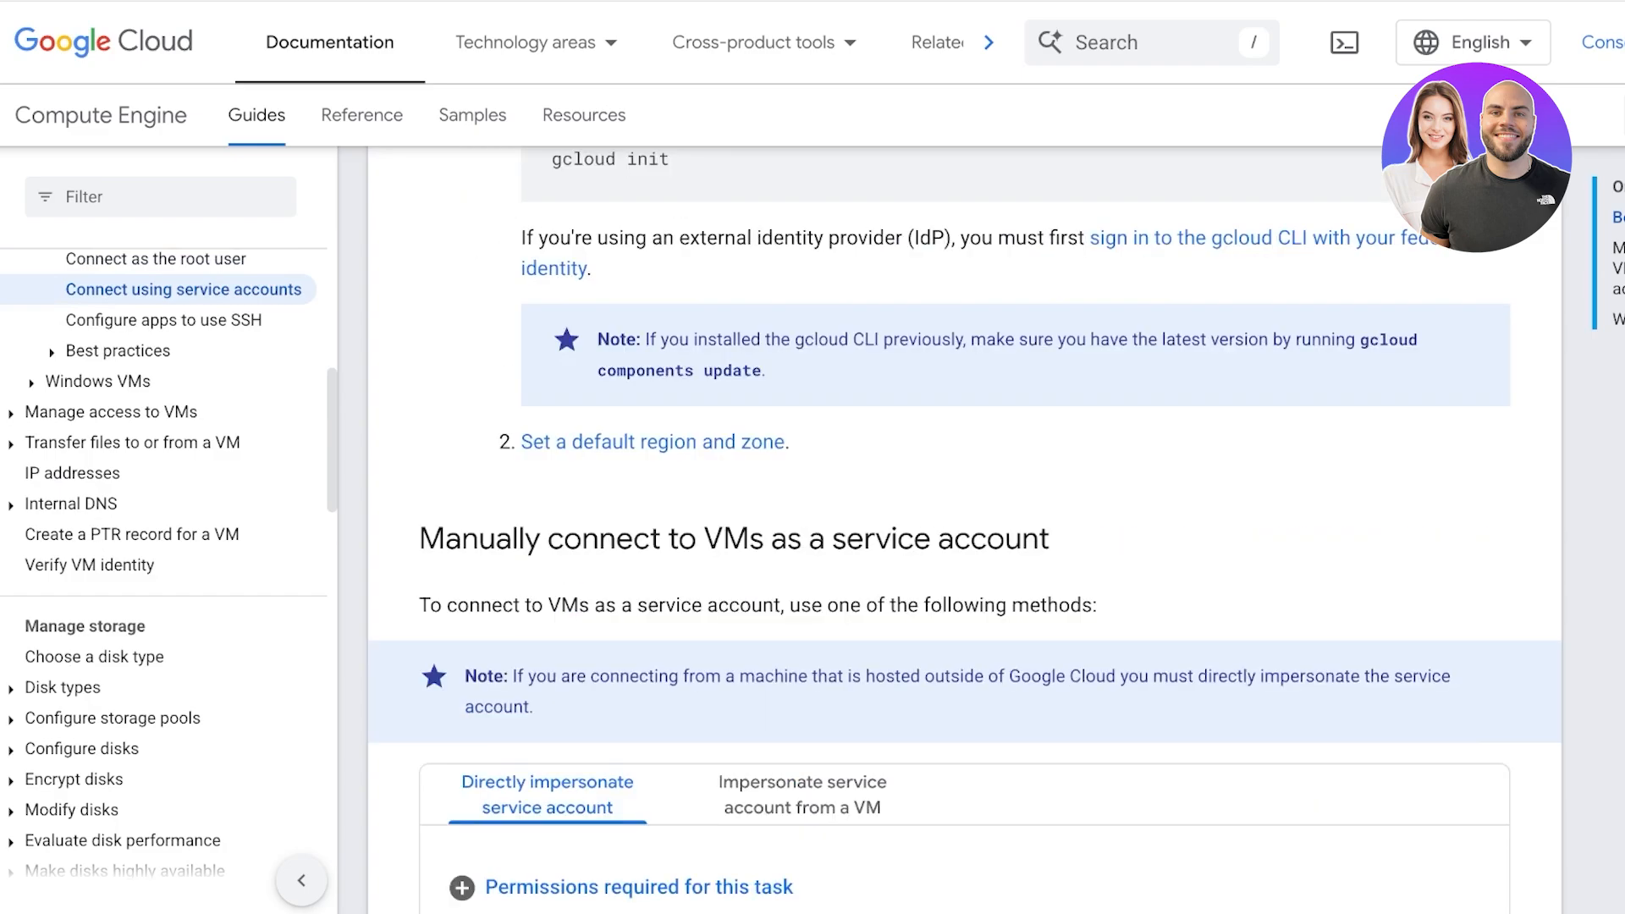
pyautogui.scroll(4, 965, 529)
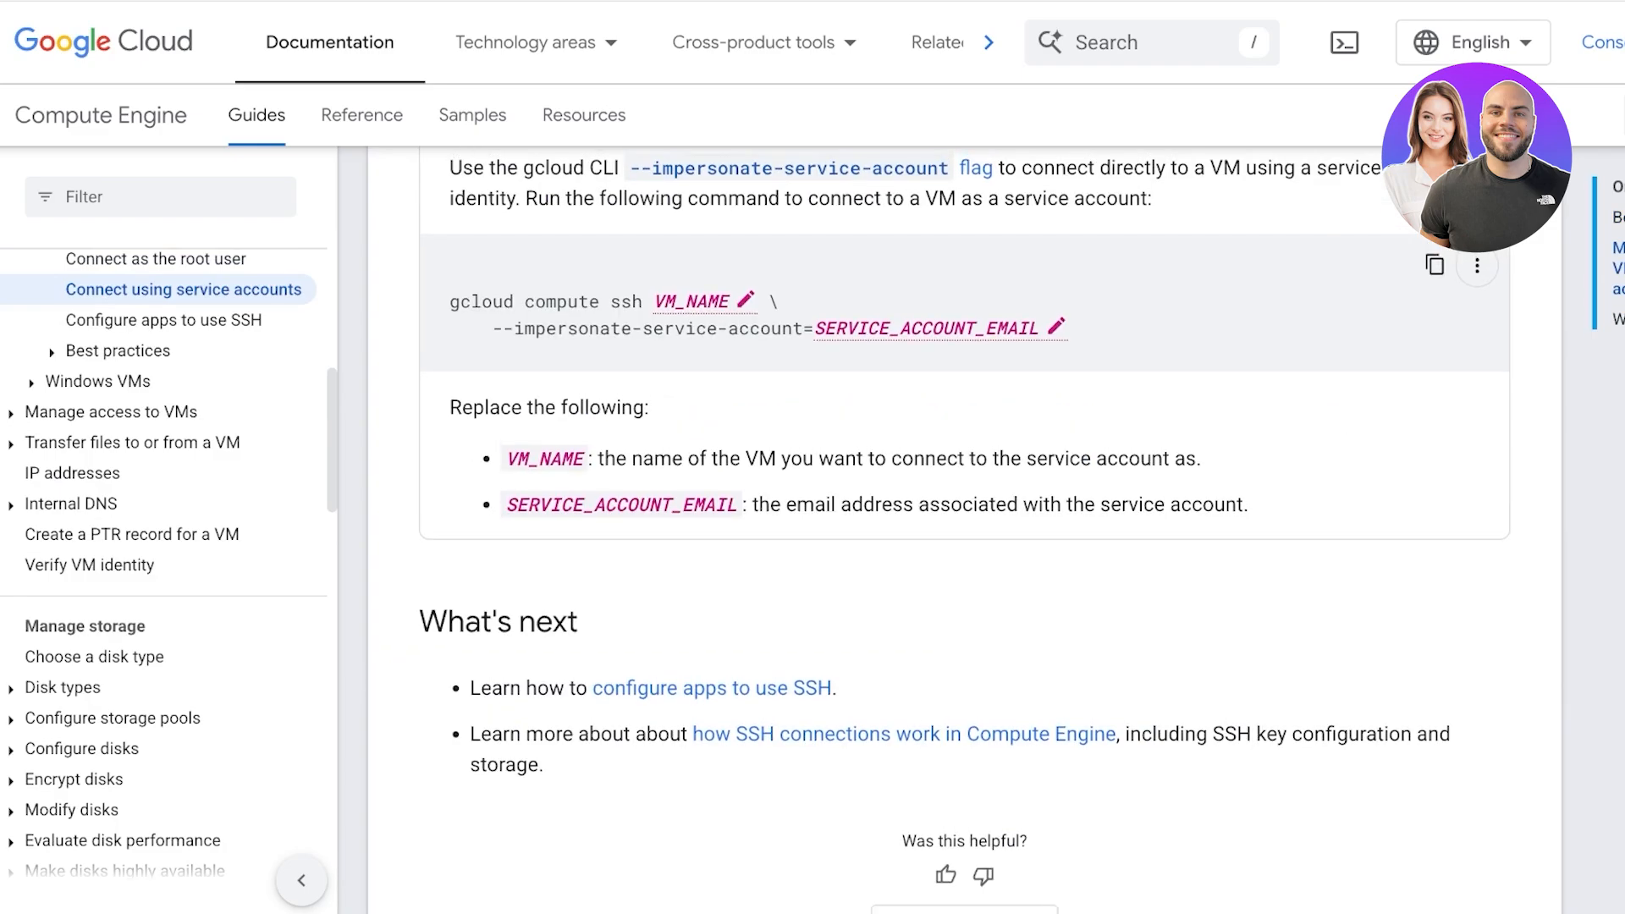
pyautogui.scroll(7, 964, 529)
pyautogui.scroll(-1, 964, 529)
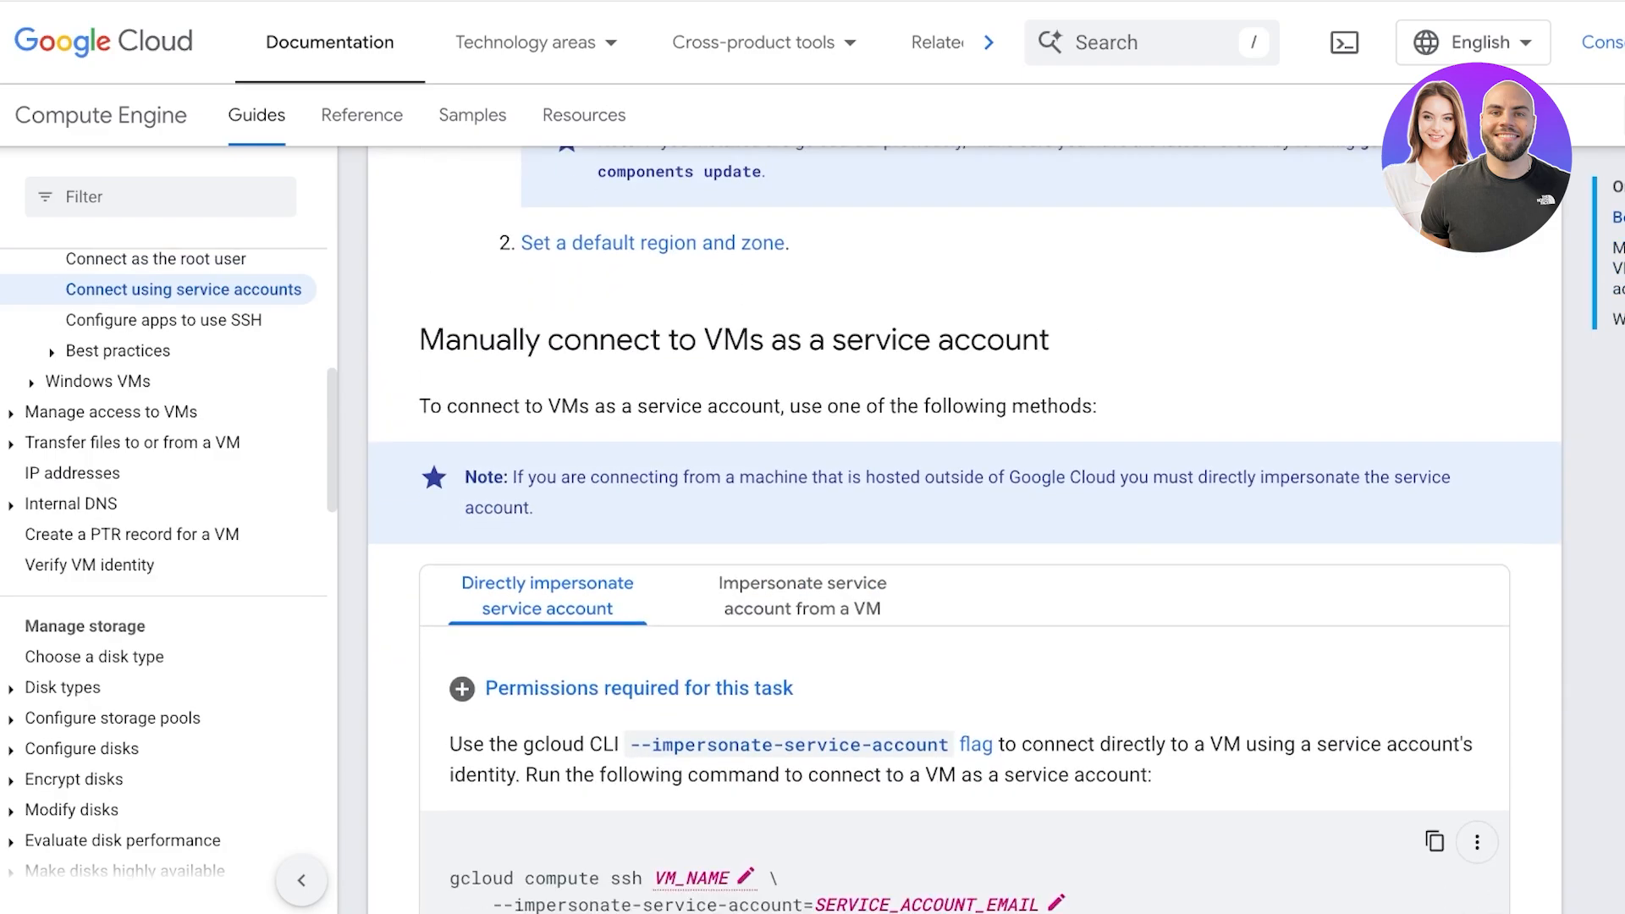
pyautogui.scroll(-3, 965, 529)
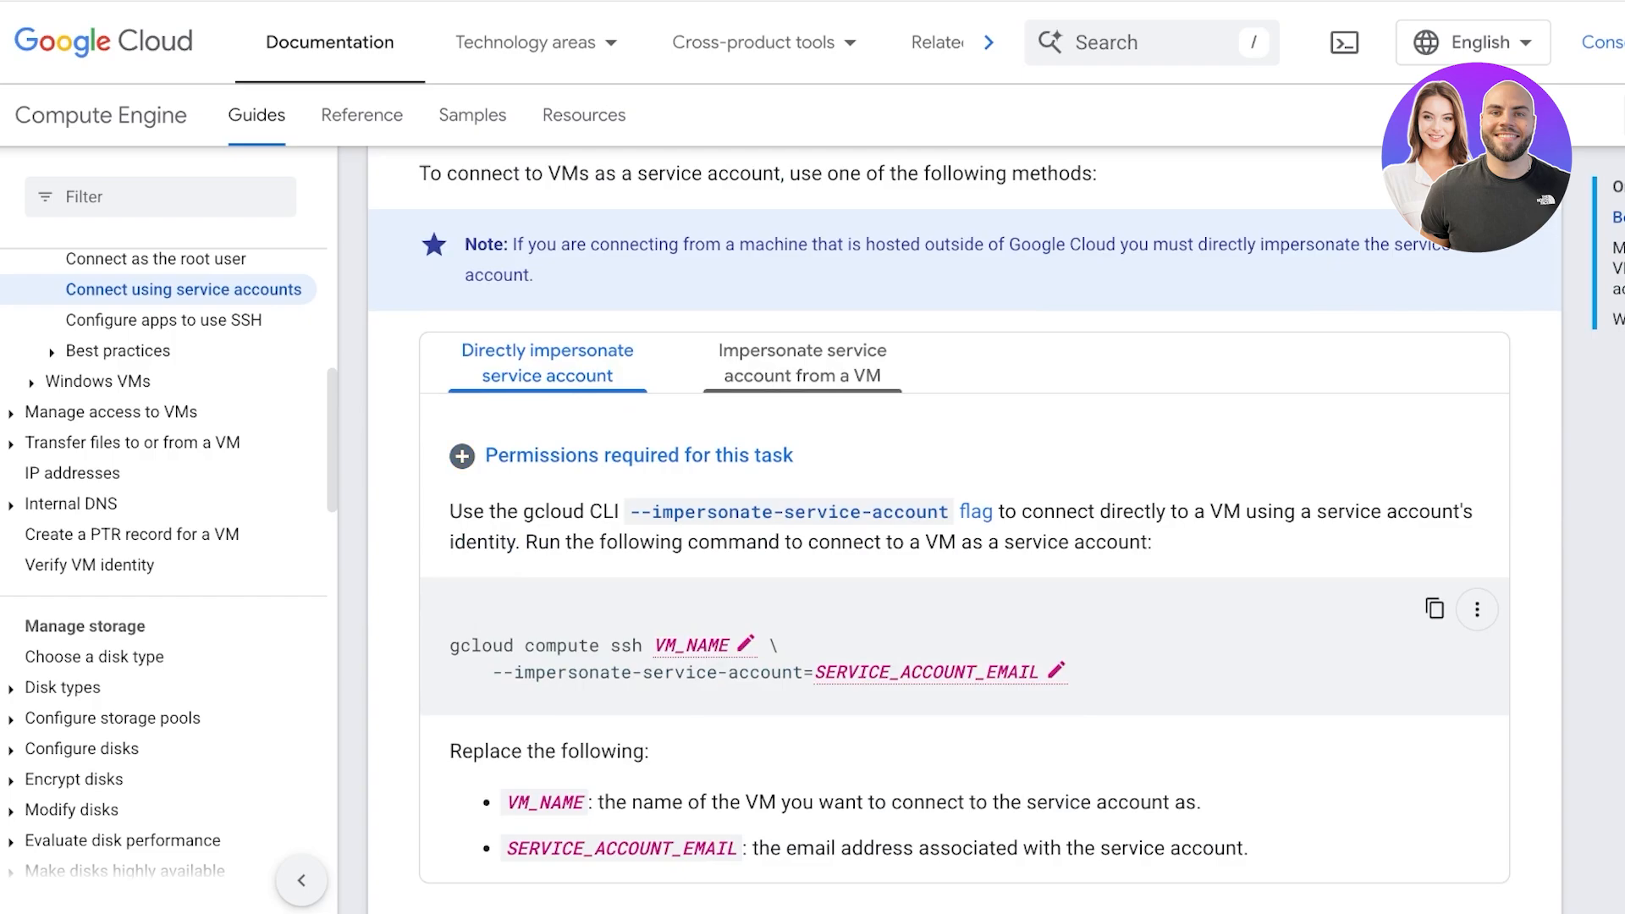
# - Compare the two service account impersonation methods and review the permissions required for direct impersonation, collapsing their details when finished
pyautogui.click(802, 364)
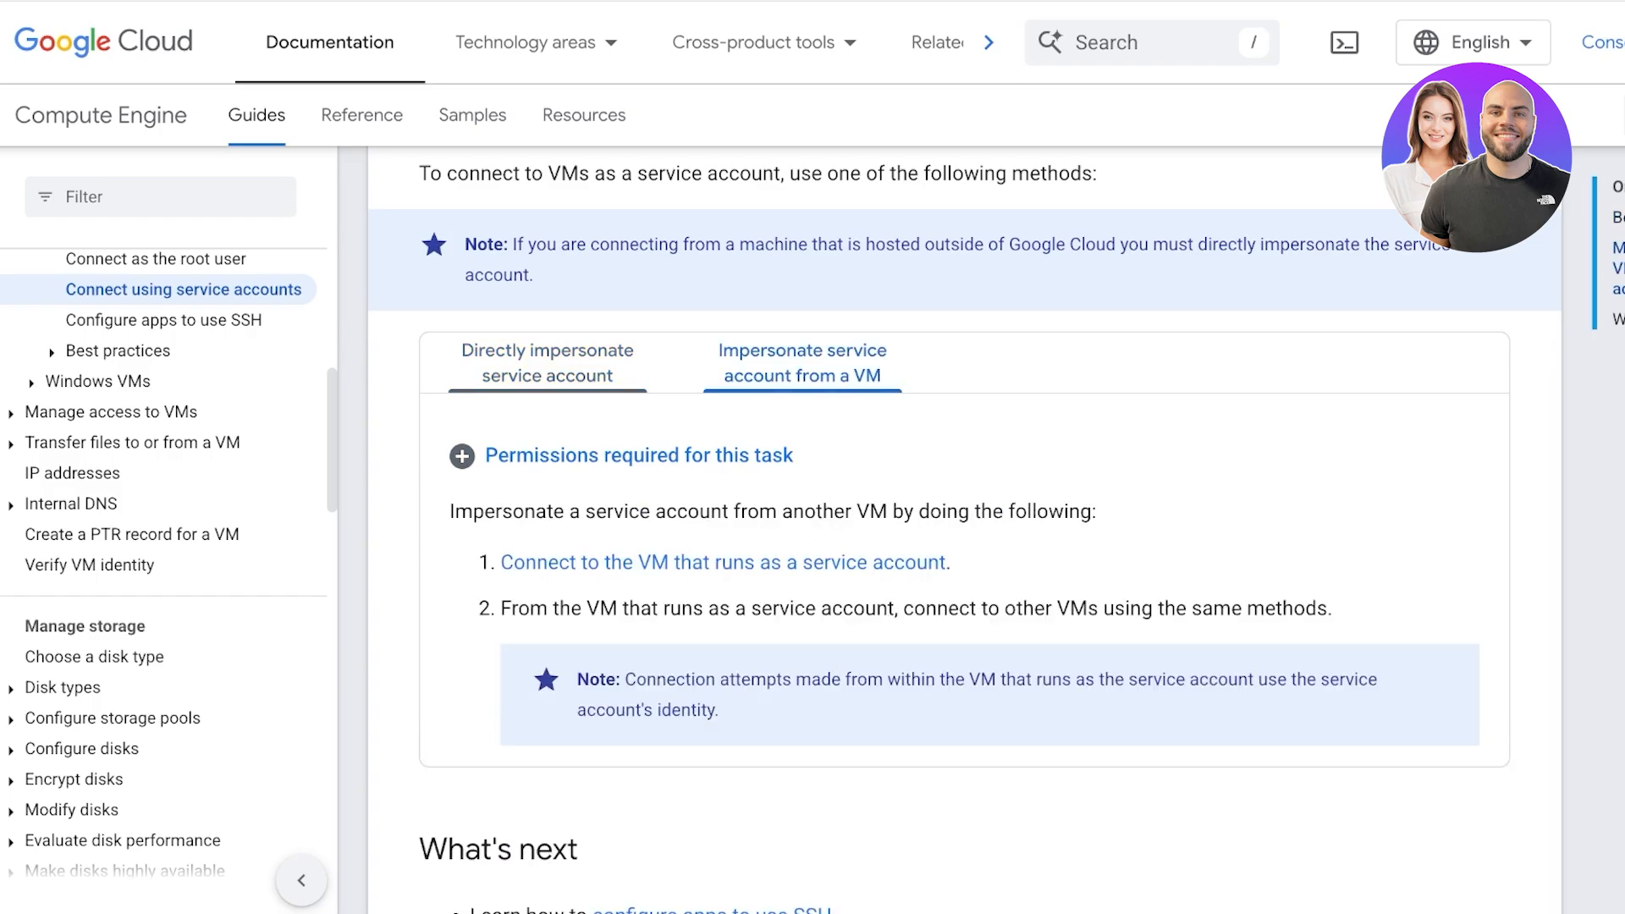
pyautogui.click(547, 364)
pyautogui.click(622, 456)
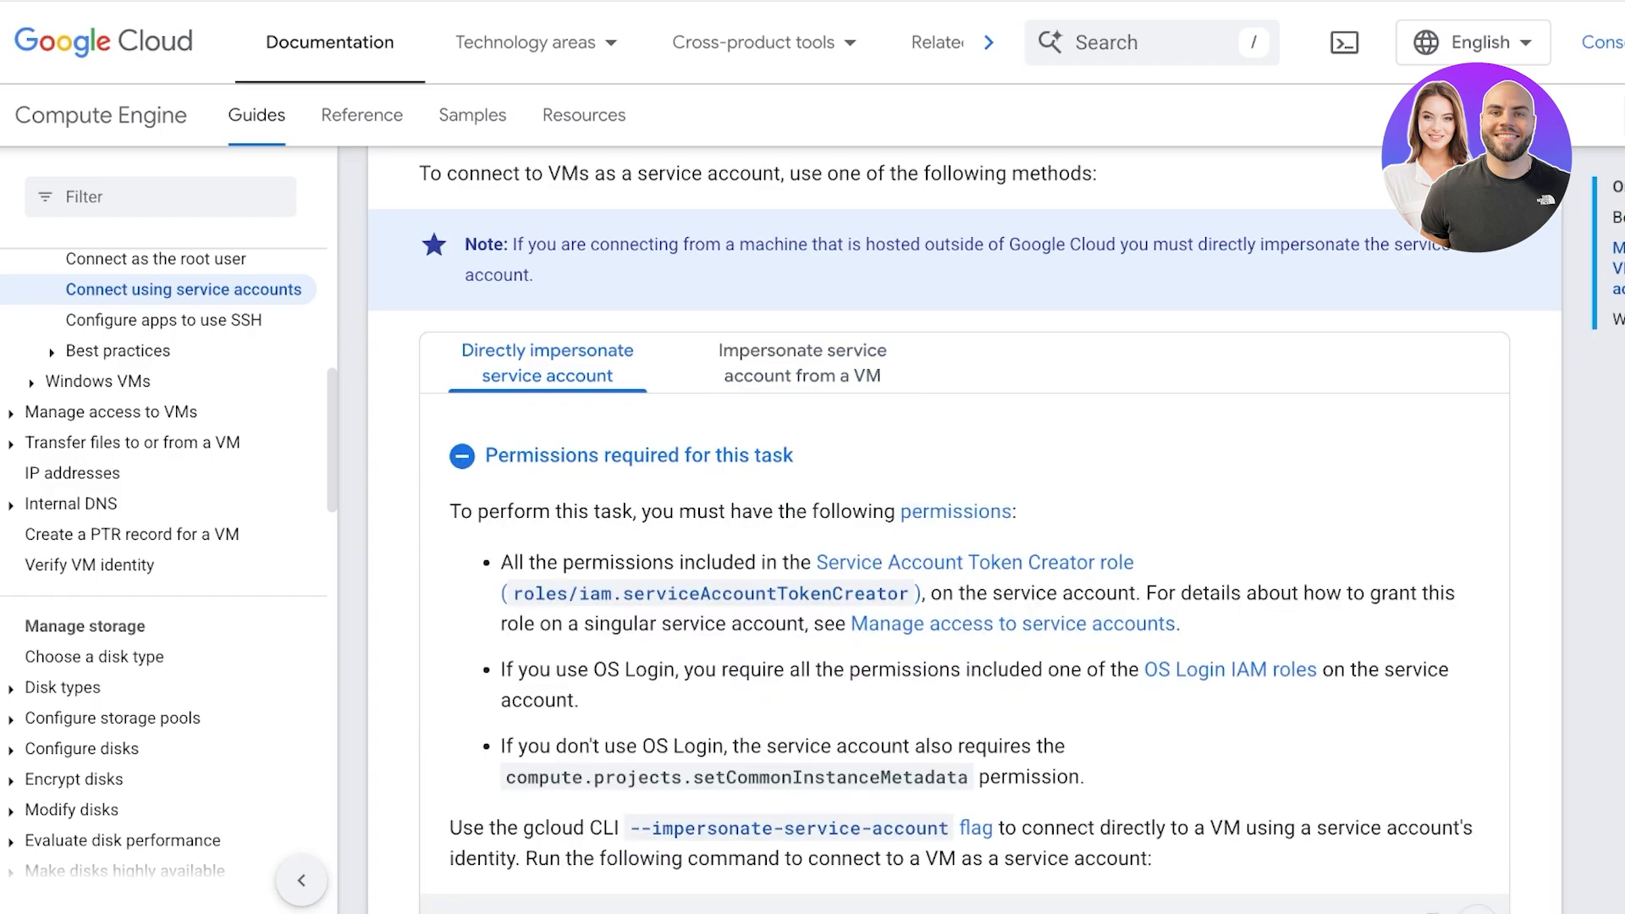
pyautogui.scroll(-3, 965, 533)
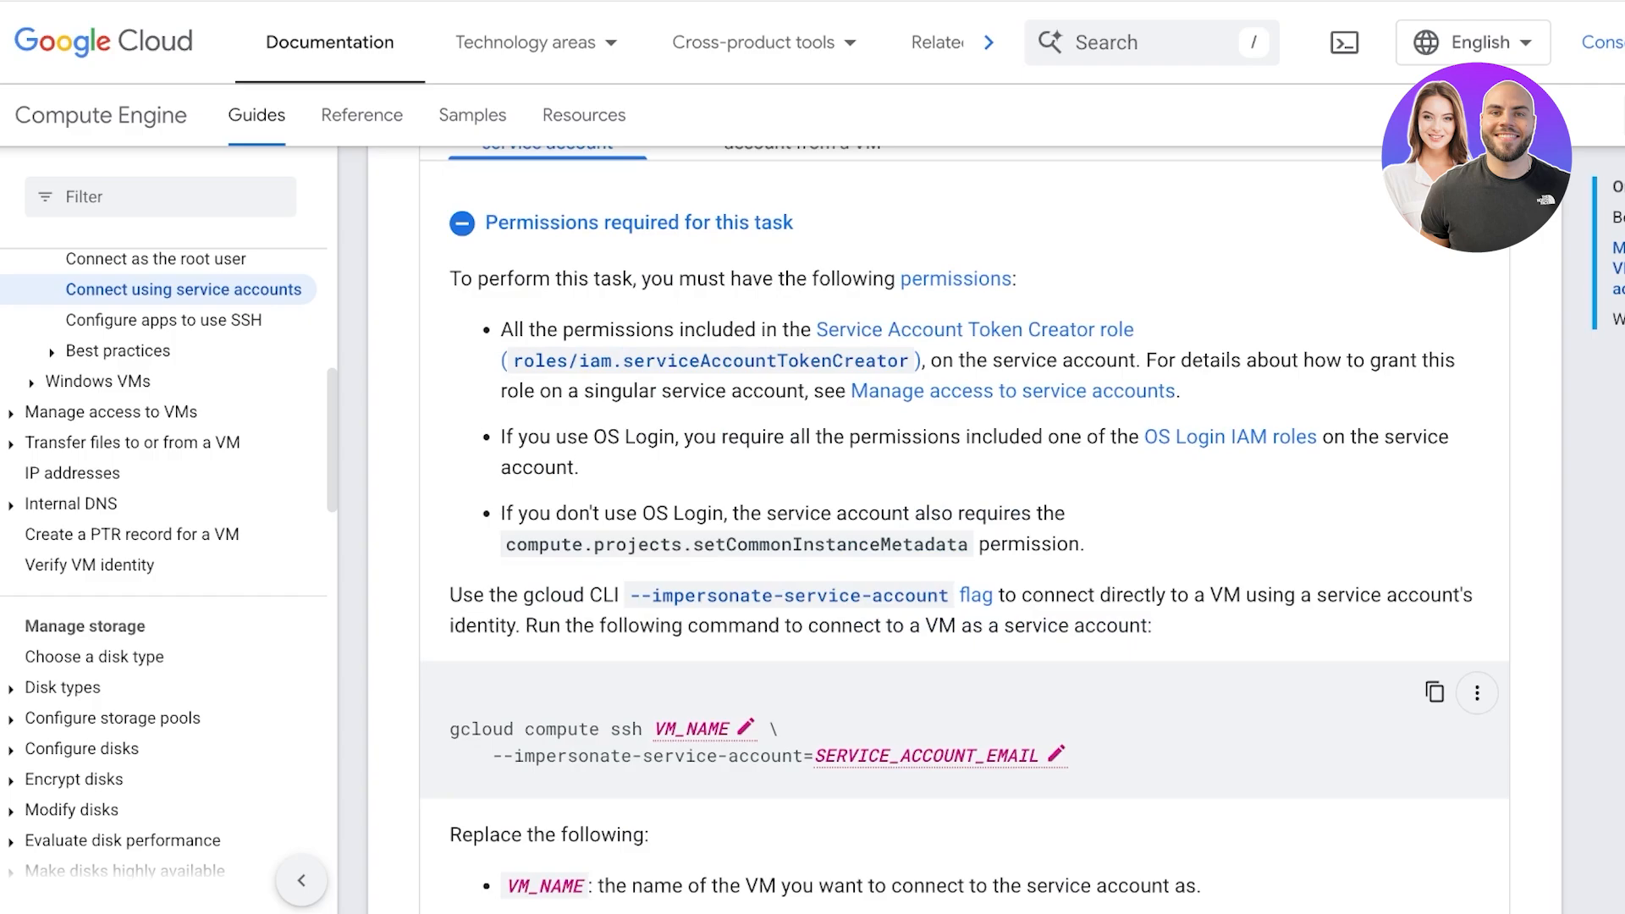
pyautogui.click(622, 222)
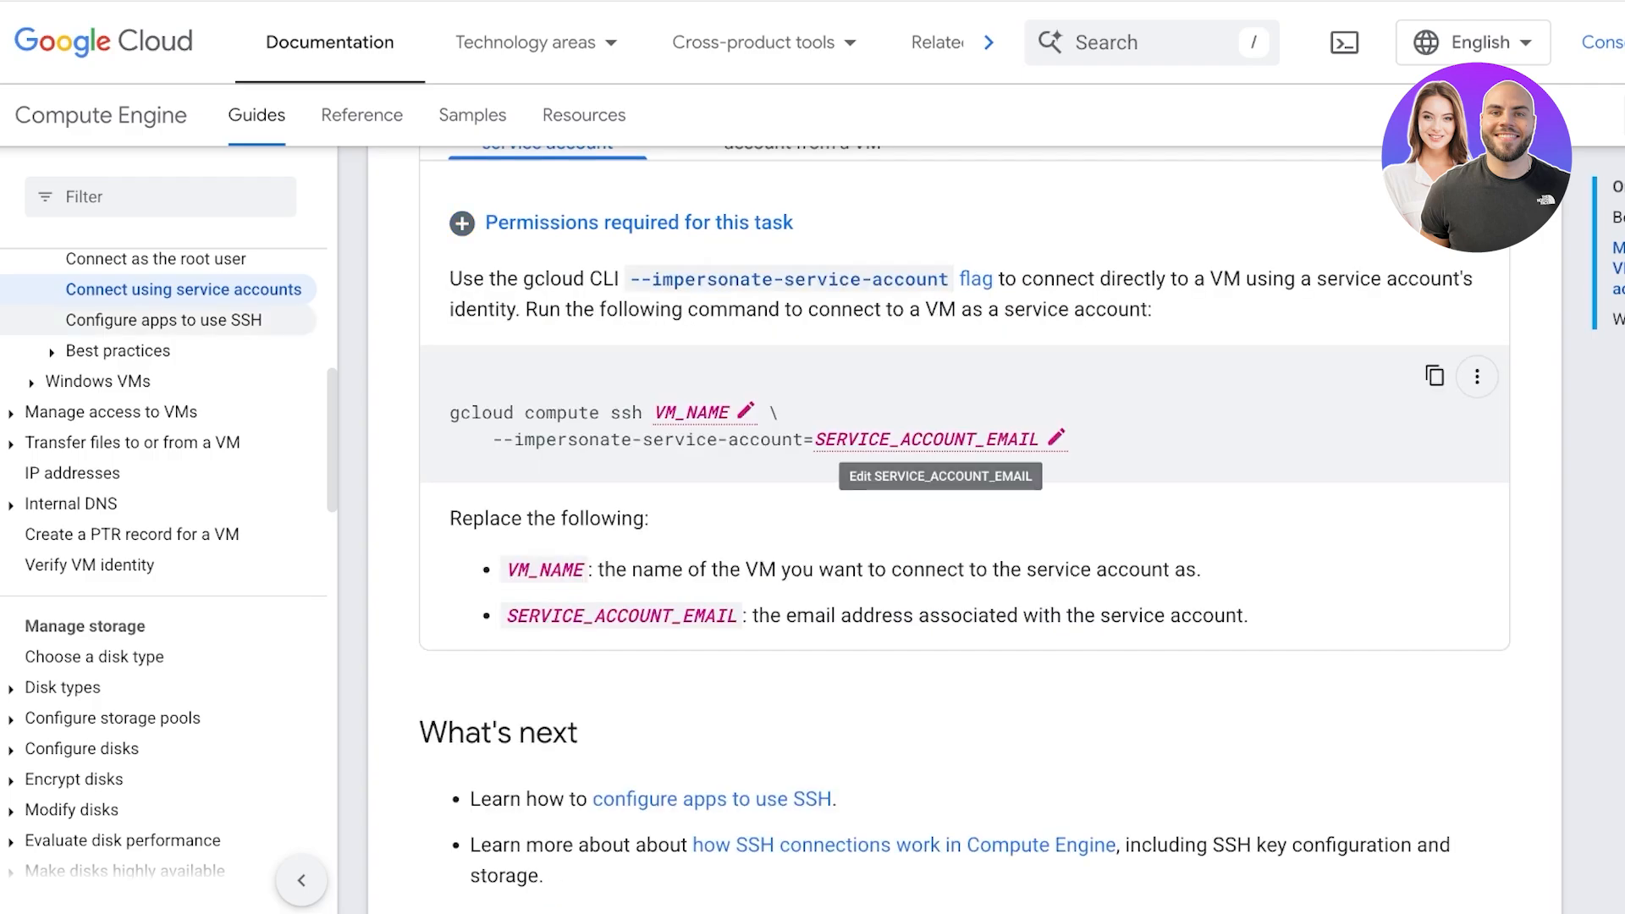